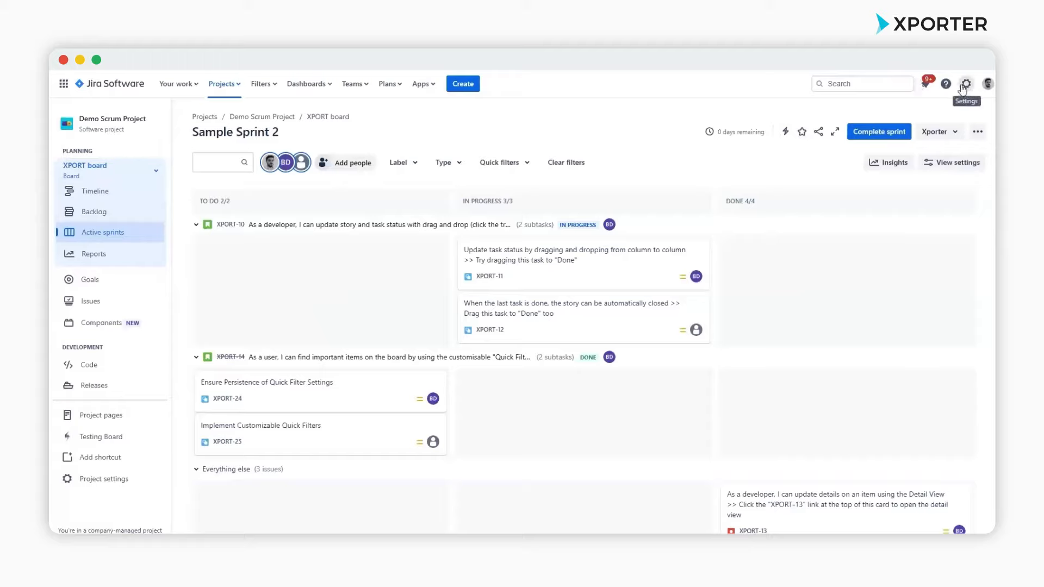
Open Xporter's Miscellaneous settings in the Jira apps administration to check the scheduled reports option
click(962, 87)
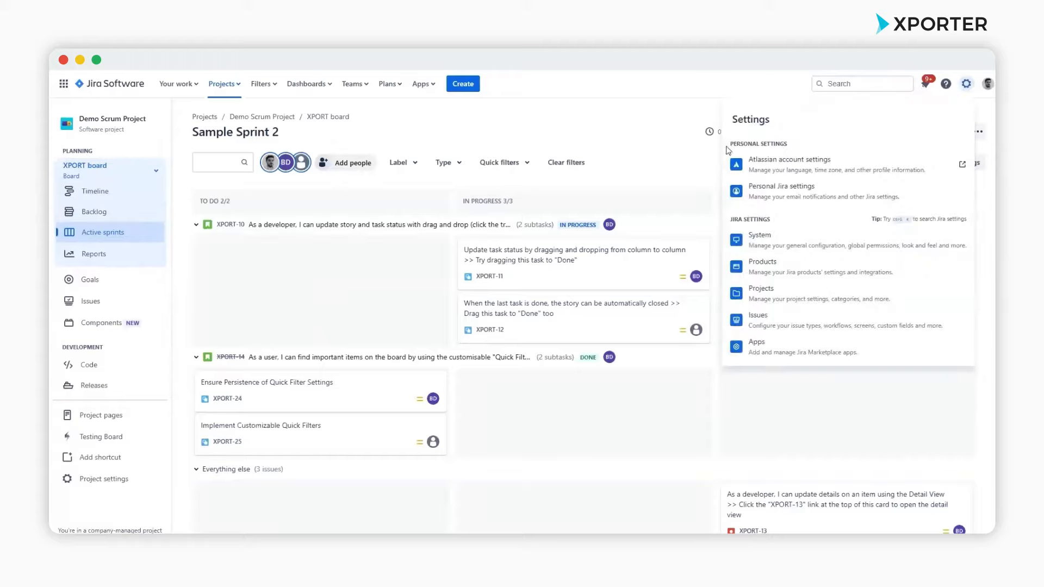
click(815, 354)
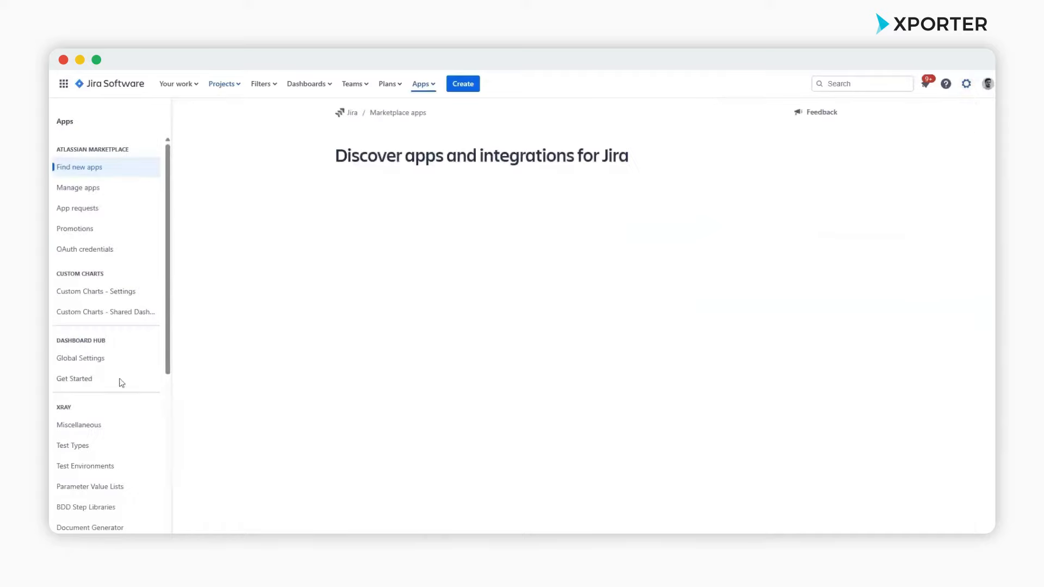
scroll(120, 381, down, 3)
scroll(120, 386, down, 5)
click(122, 402)
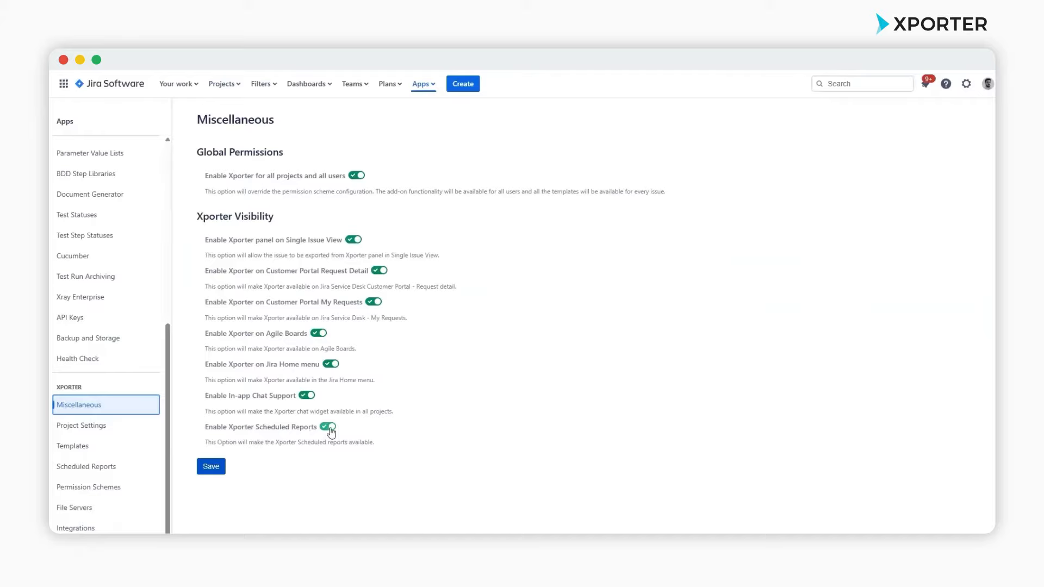
Add the Scheduled Reports scope to the Issue Detail Excel template in Xporter and update the template
click(120, 453)
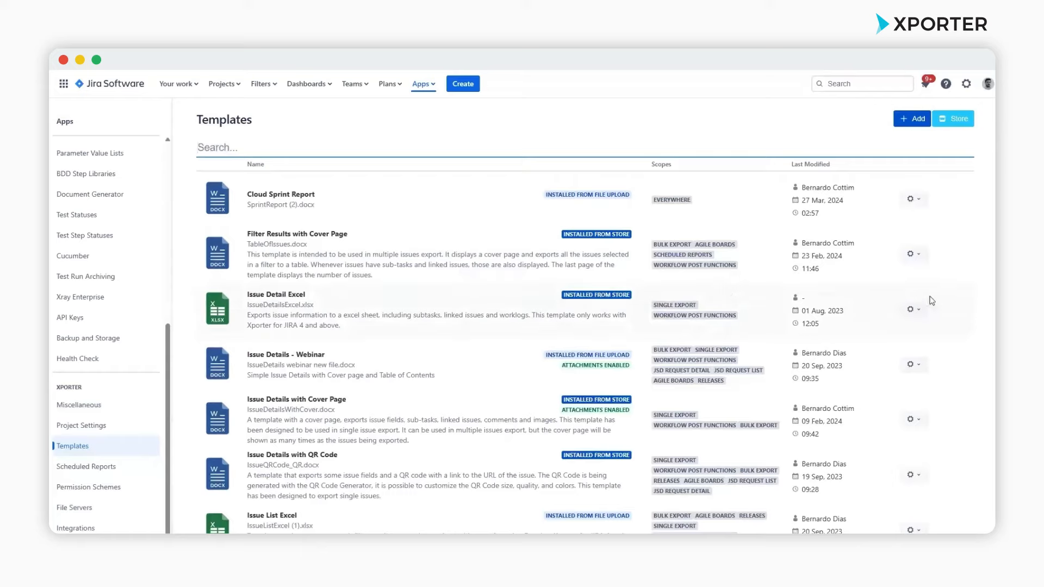
click(913, 309)
click(897, 366)
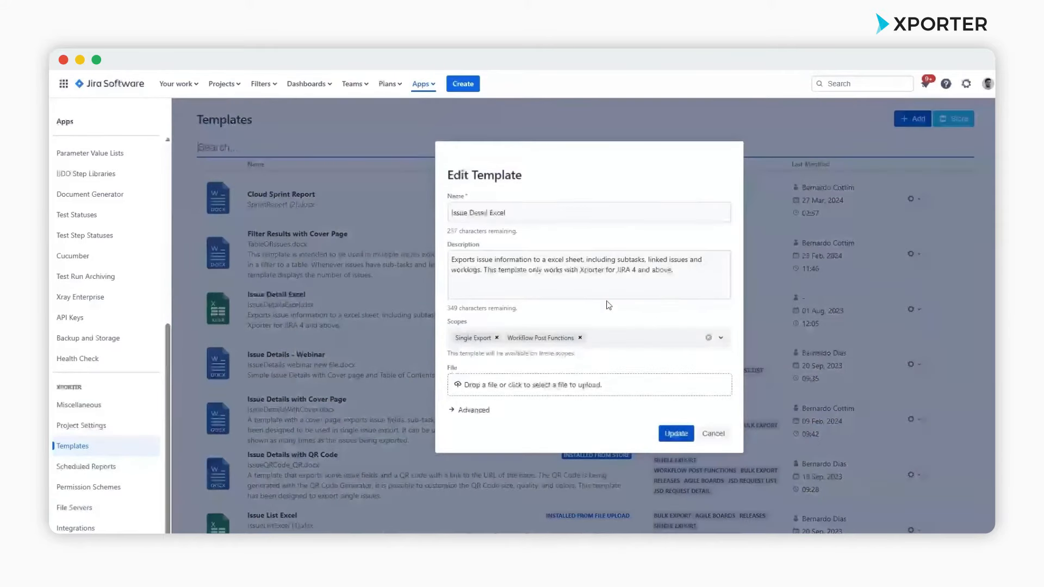
click(618, 340)
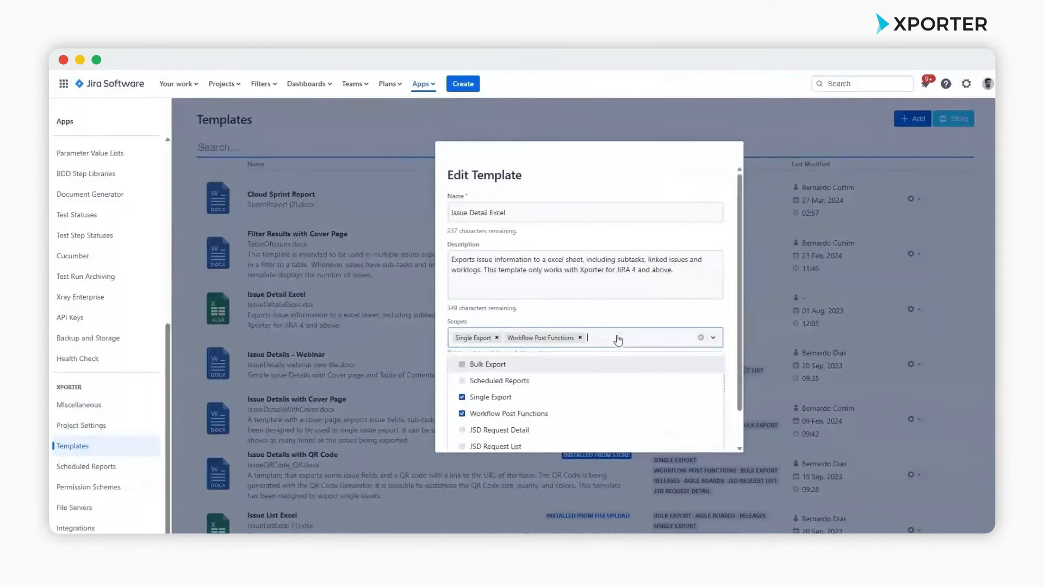
scroll(611, 338, down, 2)
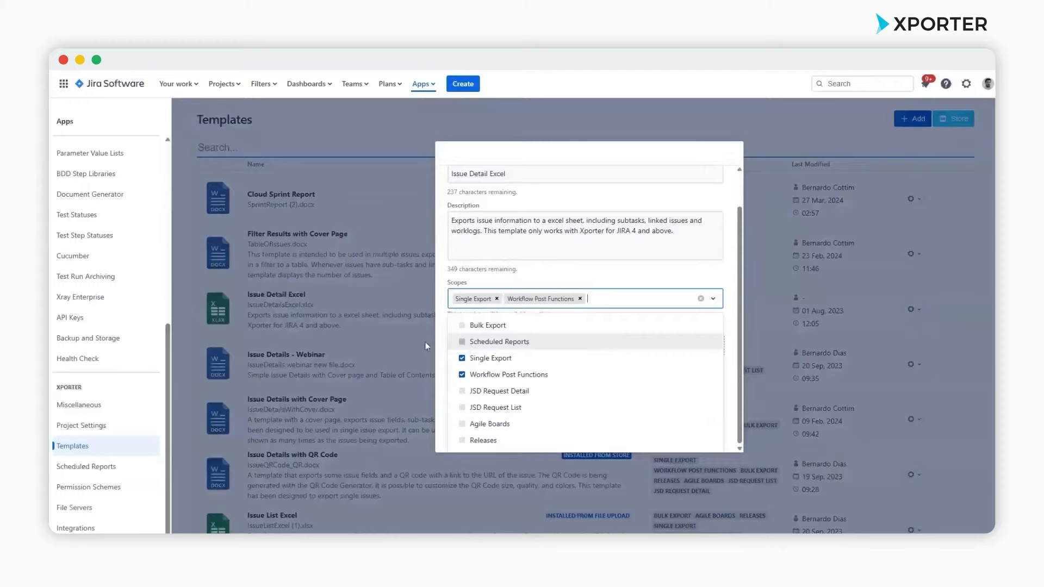
click(463, 342)
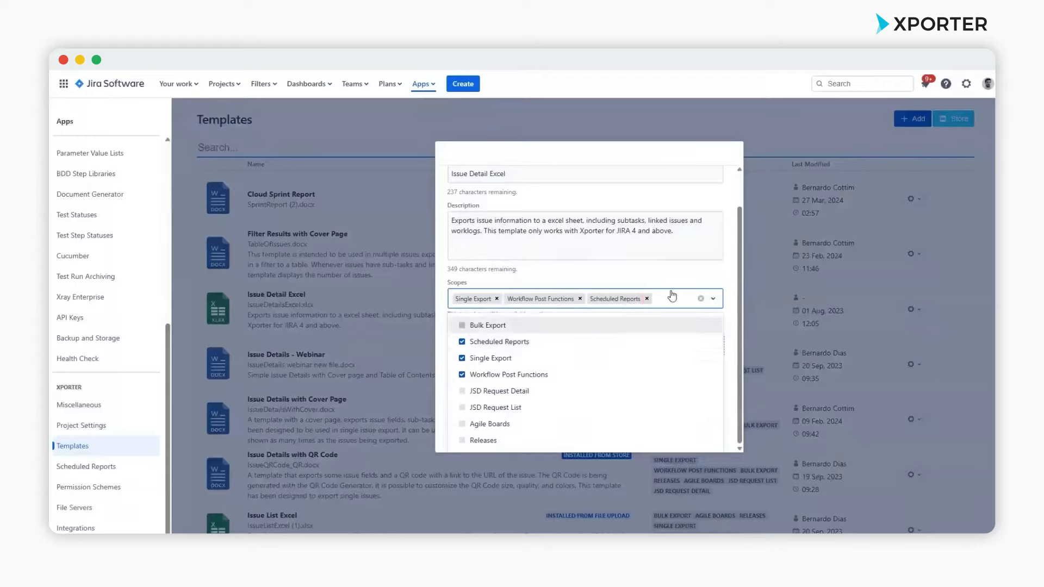
click(672, 296)
click(674, 434)
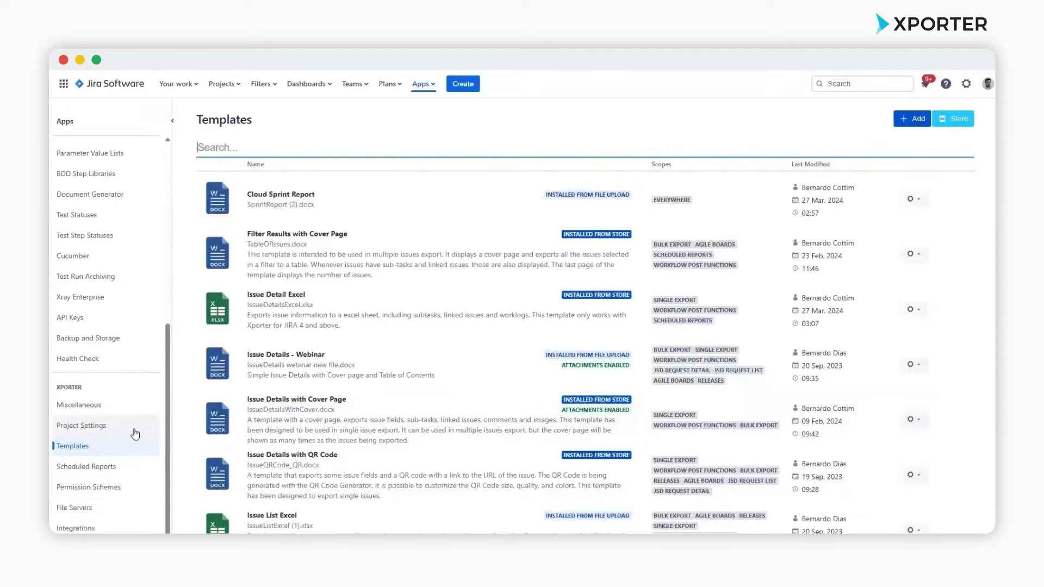
Open Xporter's File Servers list to view the configured servers
click(124, 507)
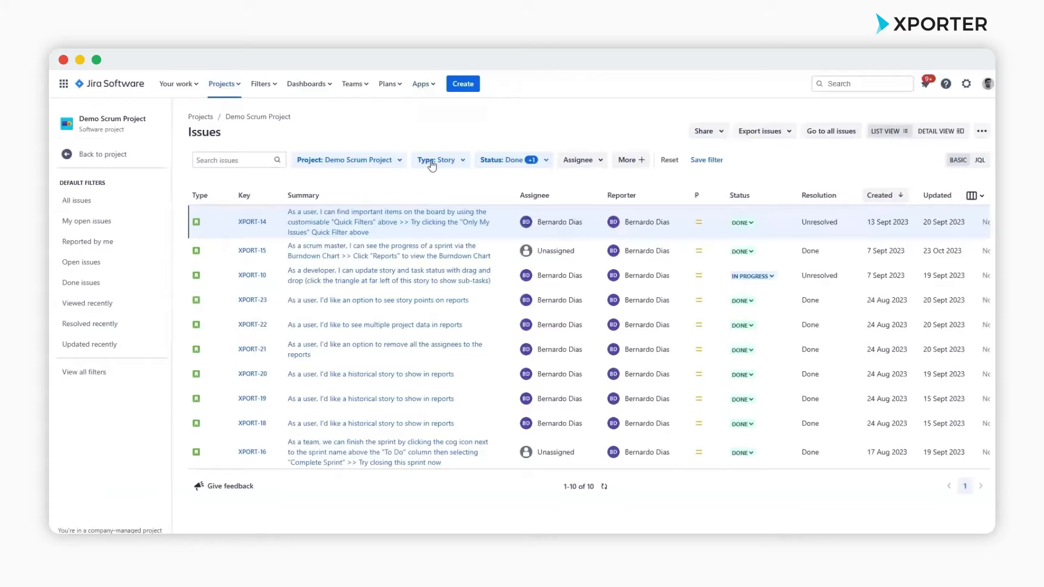
Save the Demo Scrum Project story and status filter as "Xporter Webinar" and switch the issue search to JQL
click(532, 161)
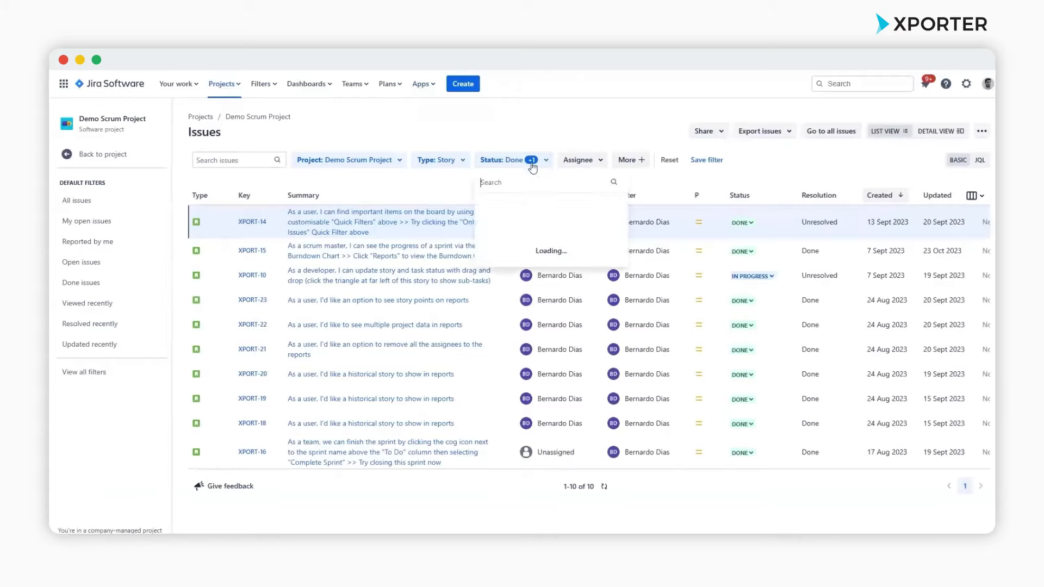
click(719, 161)
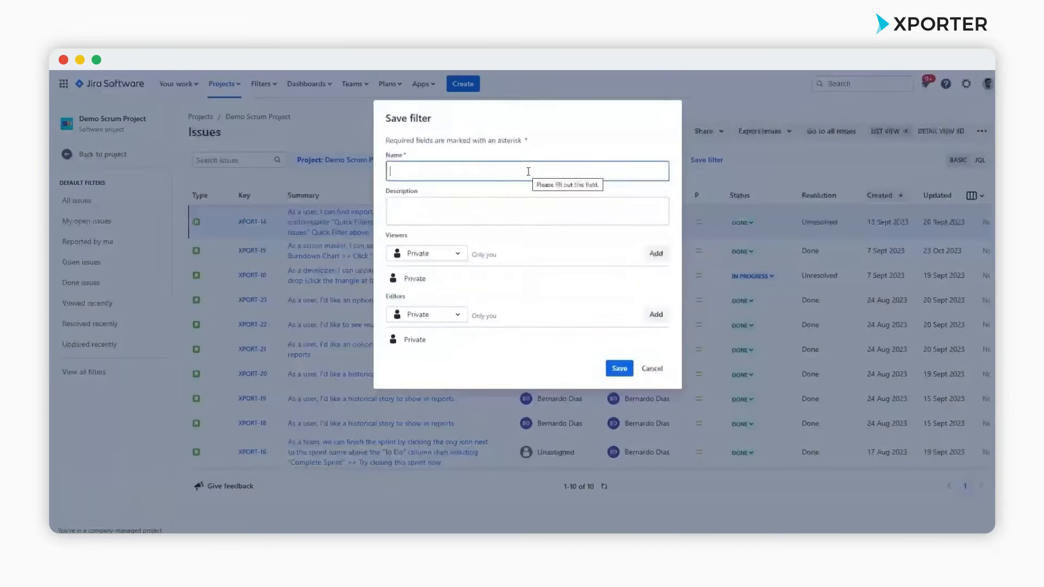
text(Xporter W)
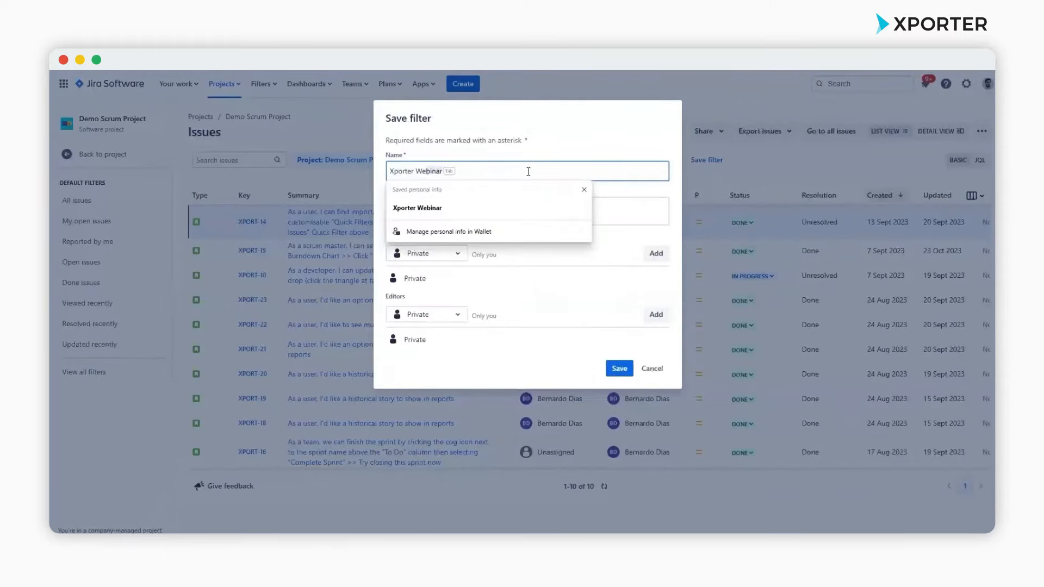
key(Tab)
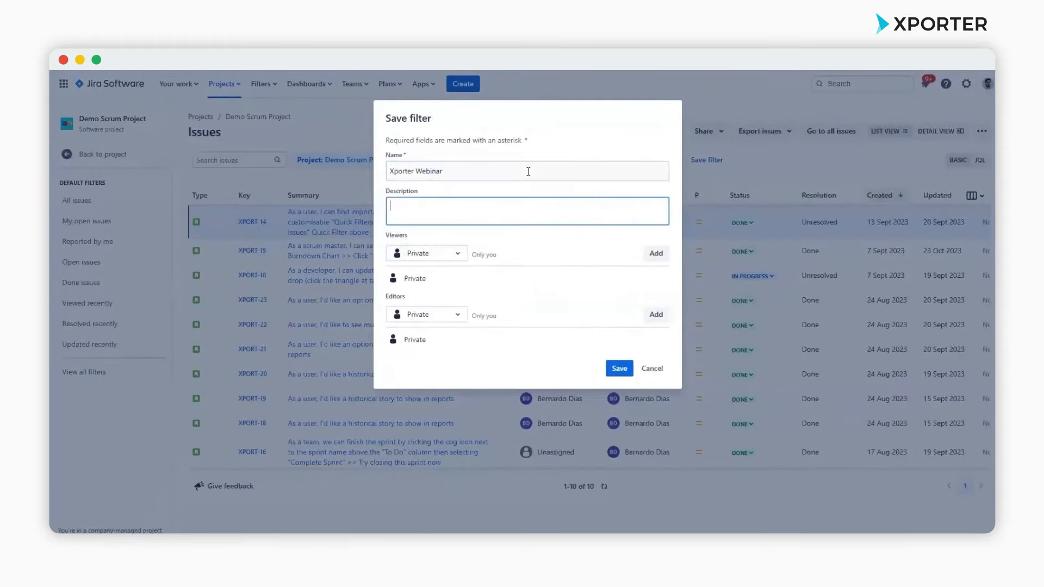
click(625, 370)
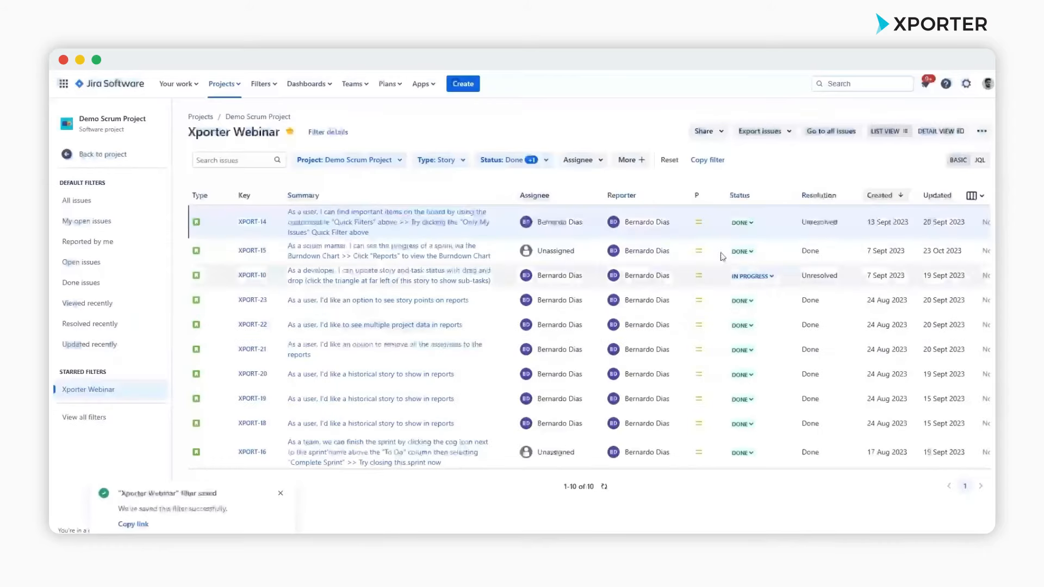
click(980, 160)
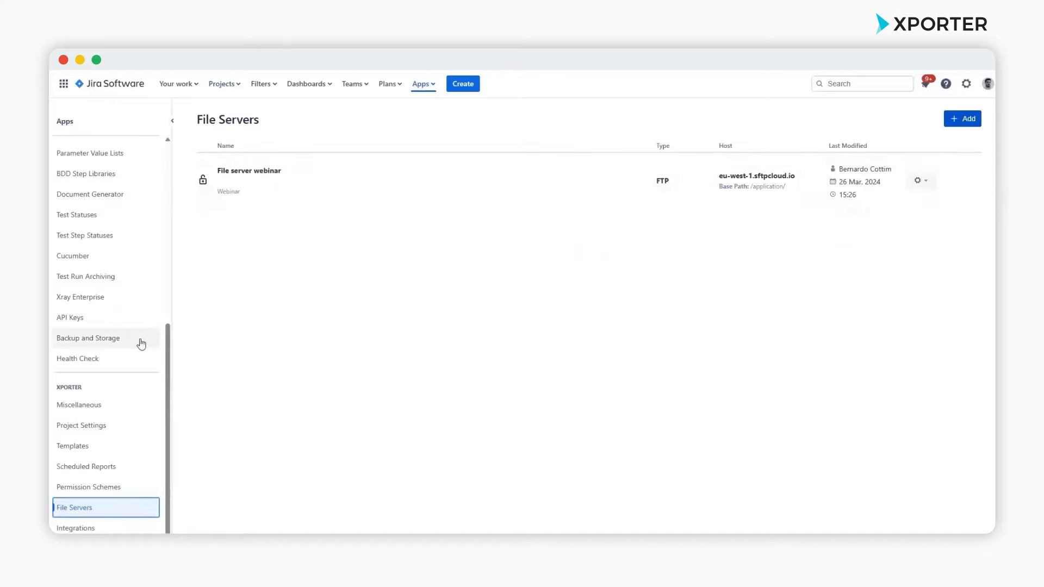
Create a new Xporter scheduled report named "Test Webinar" with the description "Tests"
click(118, 473)
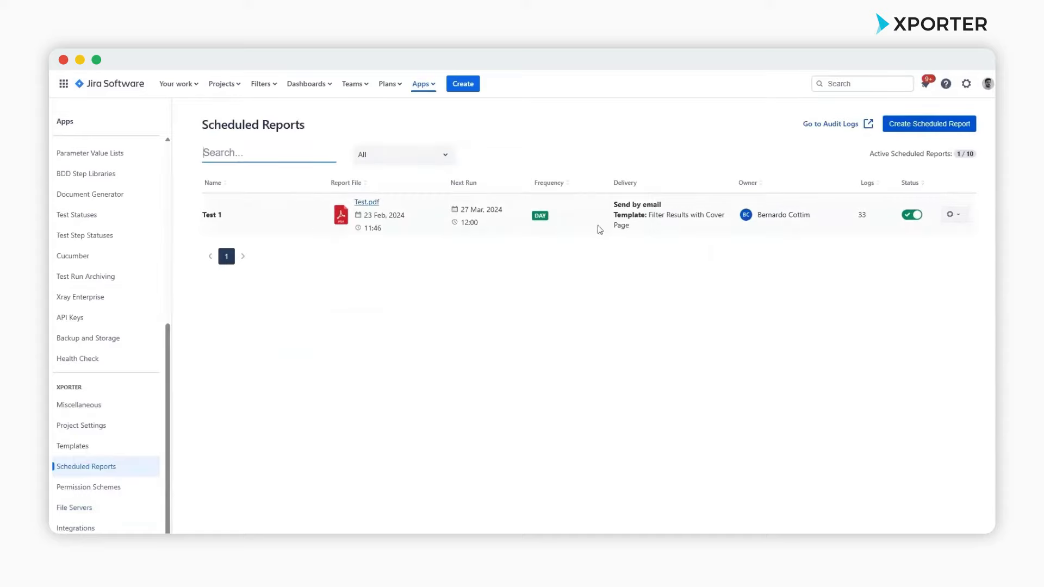
click(928, 126)
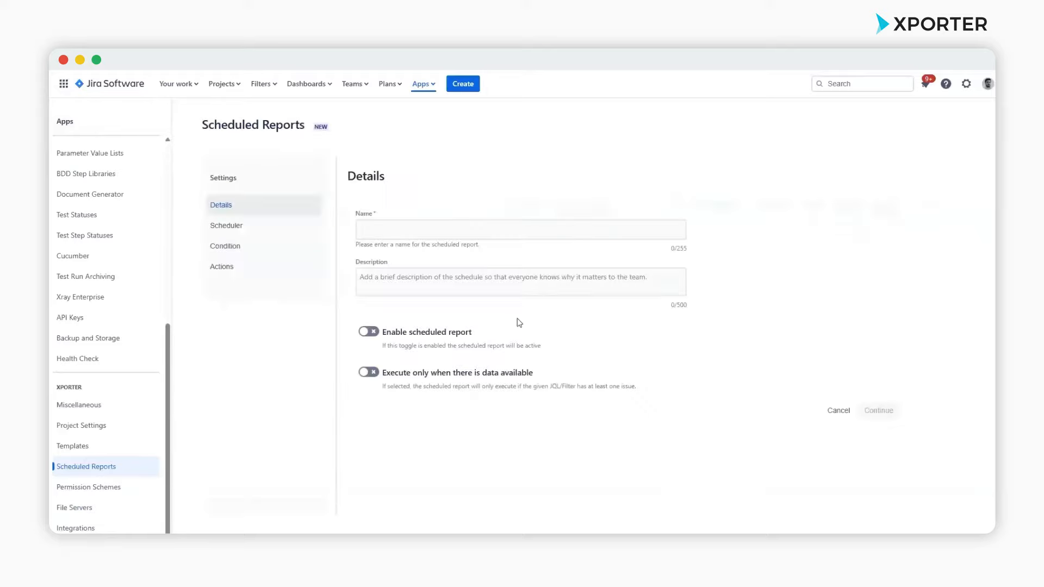
click(460, 224)
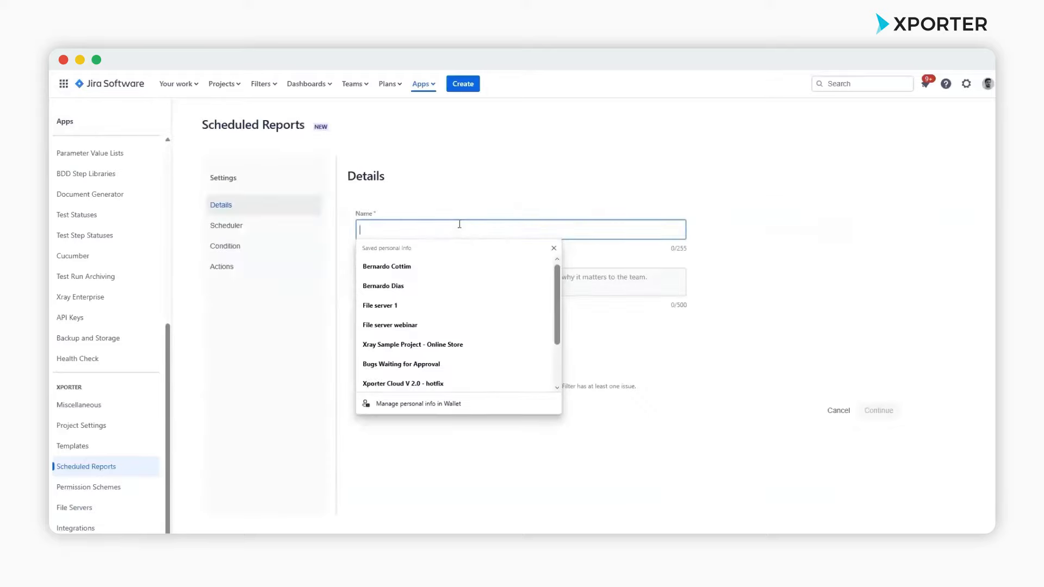
text(Test W)
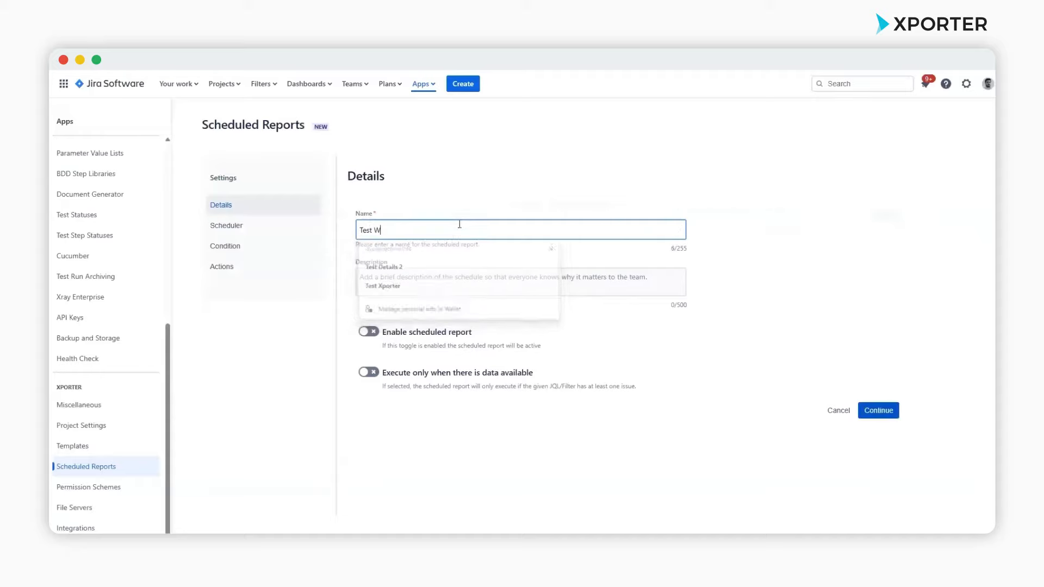
text(ebinar)
key(Tab)
text(TR)
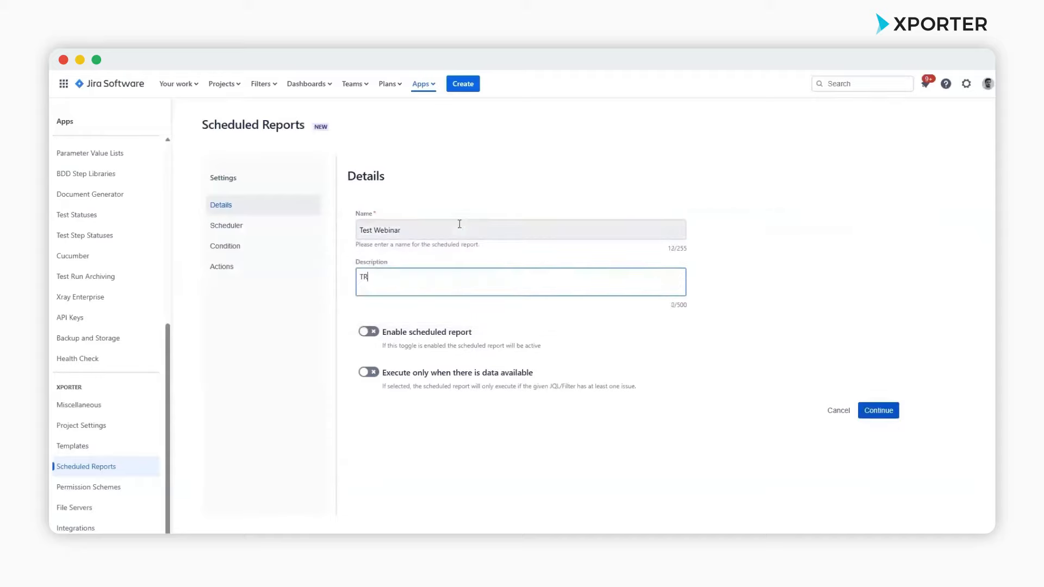
text(e)
key(BackSpace)
key(BackSpace)
text(ests)
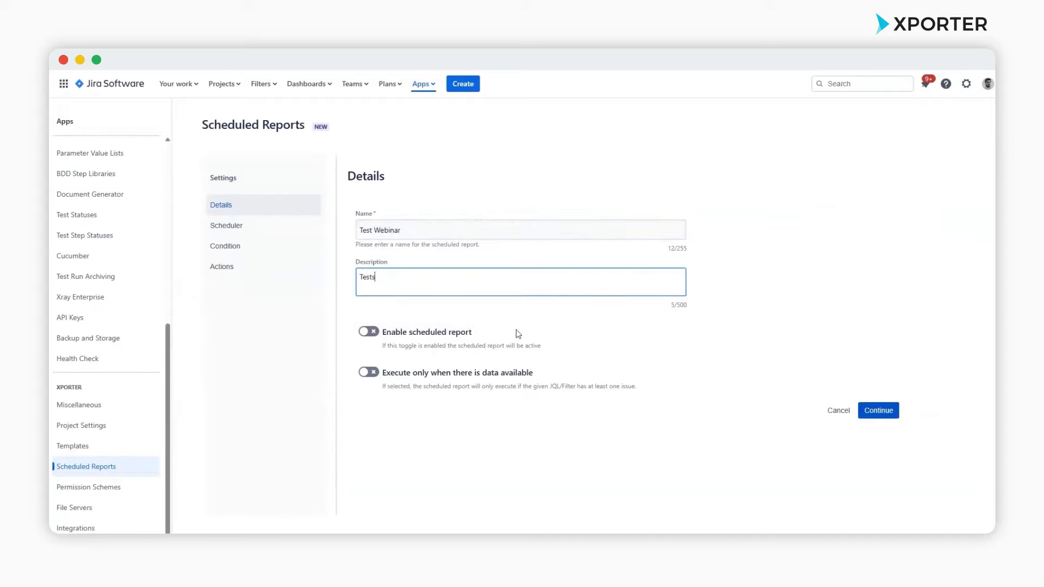
Enable the scheduled report, restrict it to execute only when data is available, and continue to the scheduling settings
click(474, 333)
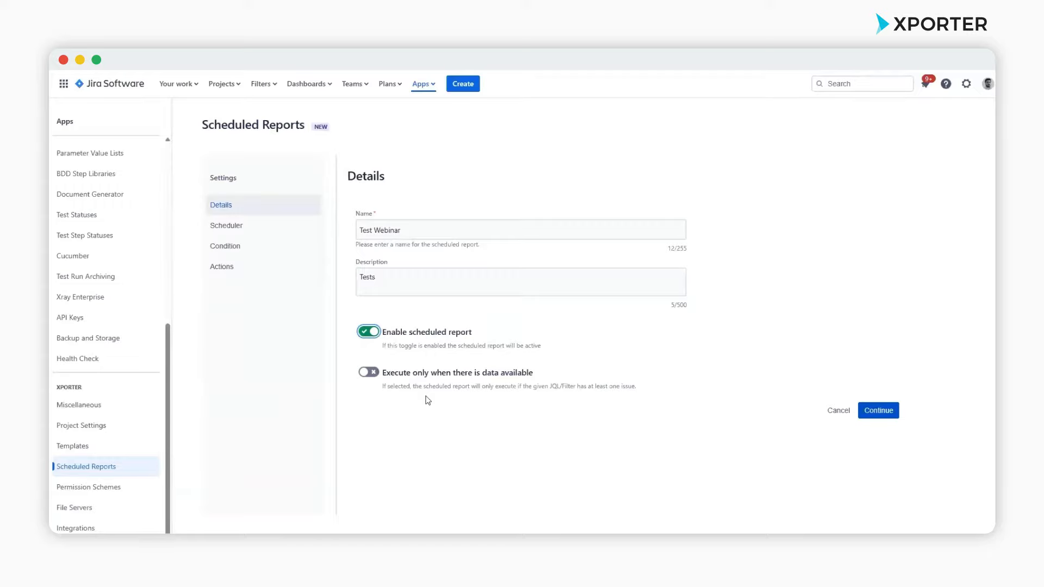
click(370, 374)
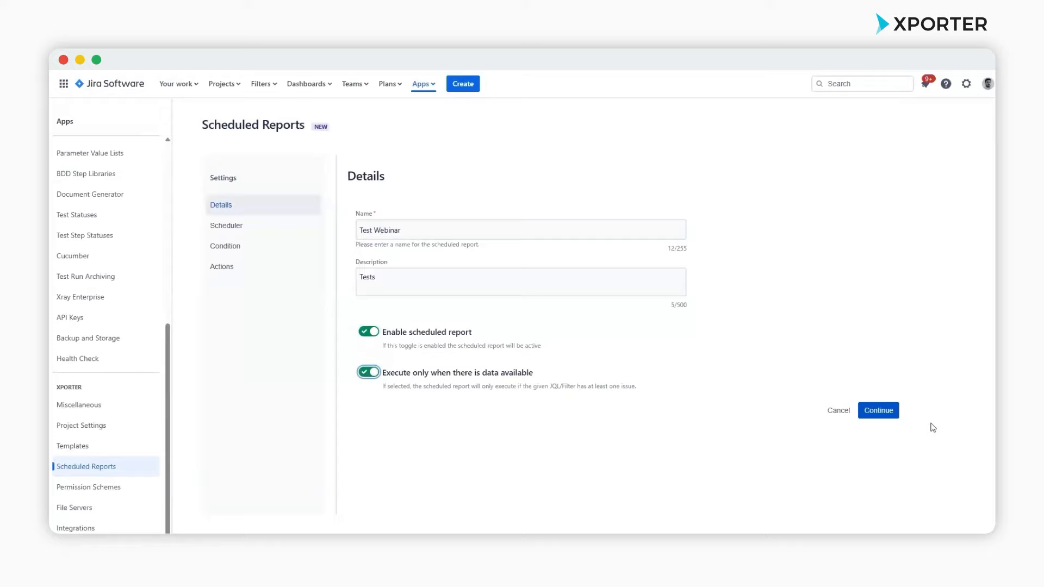
click(892, 418)
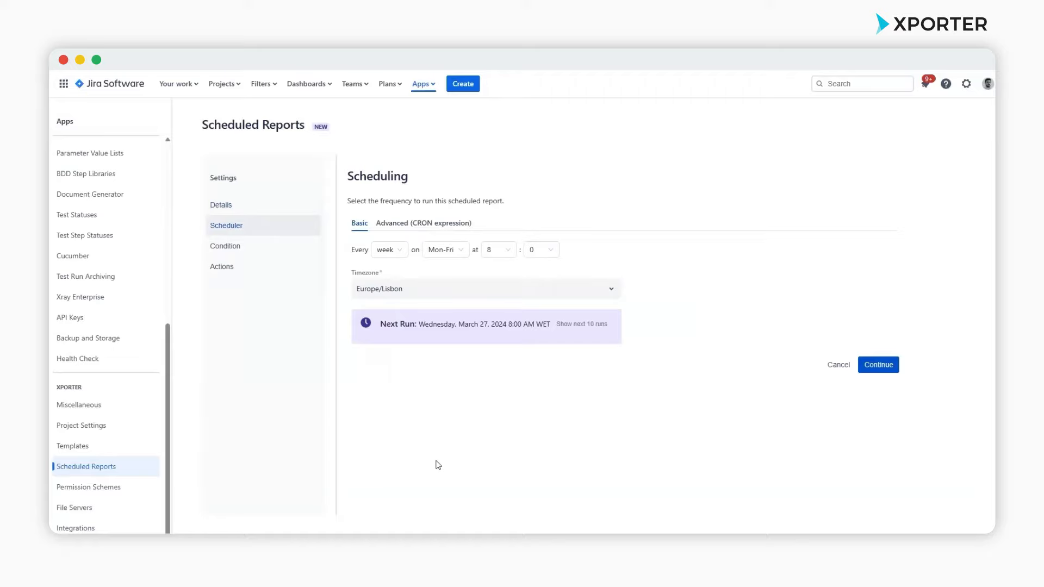
Set the report's basic schedule to run every hour at minute 30
click(400, 251)
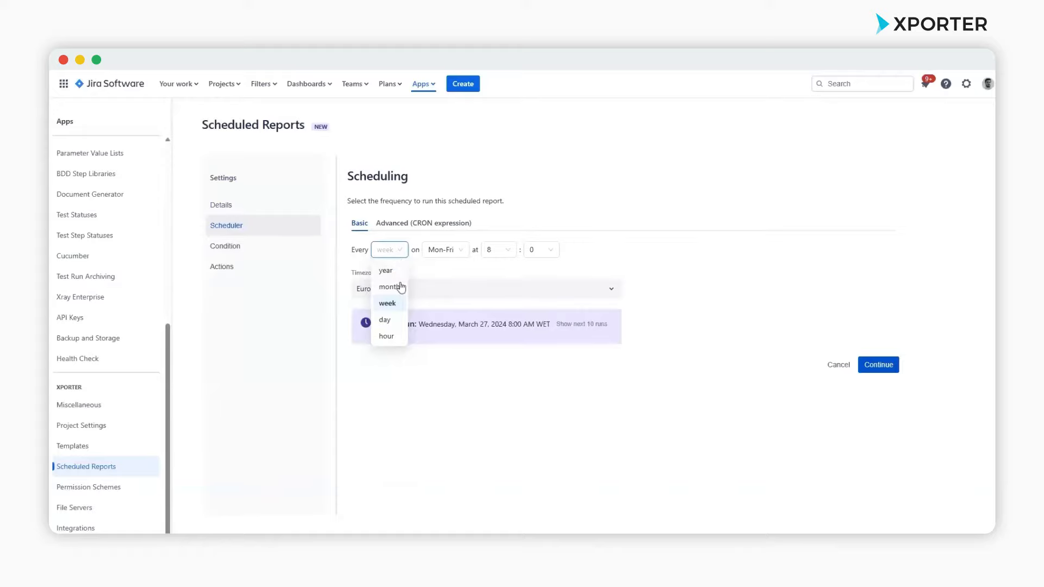
click(386, 337)
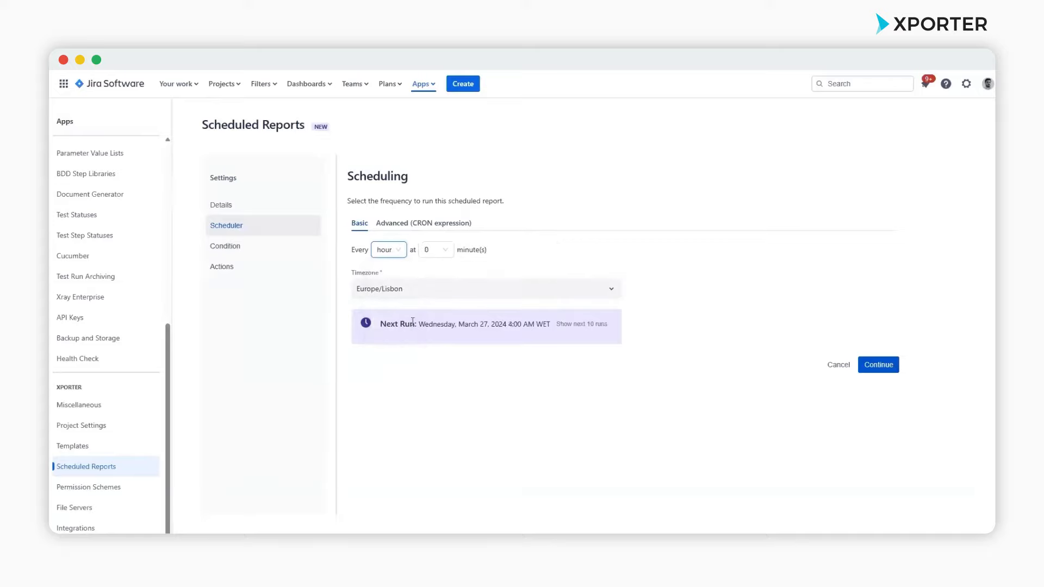
click(447, 253)
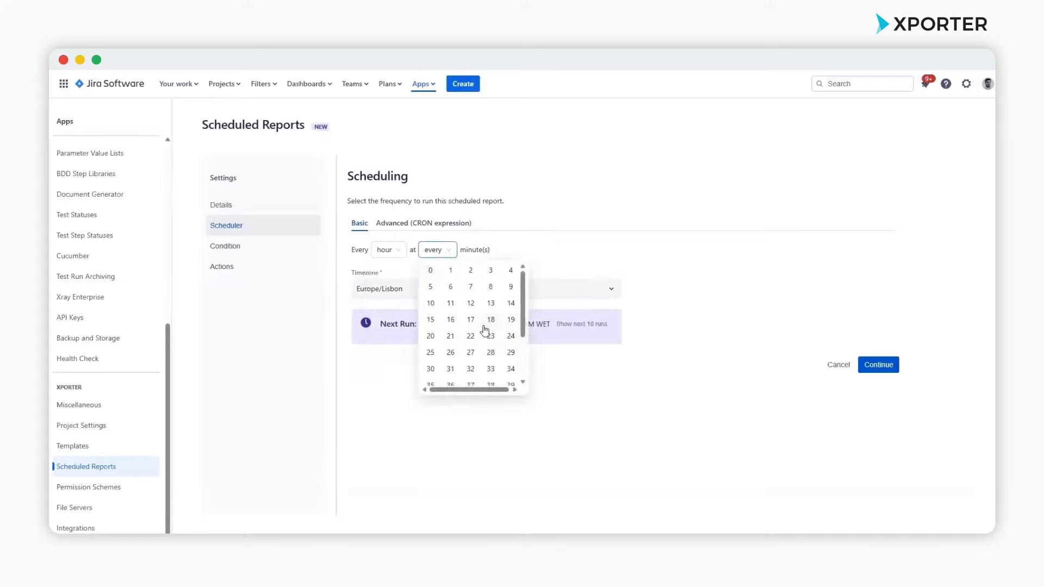
scroll(485, 328, down, 1)
click(440, 332)
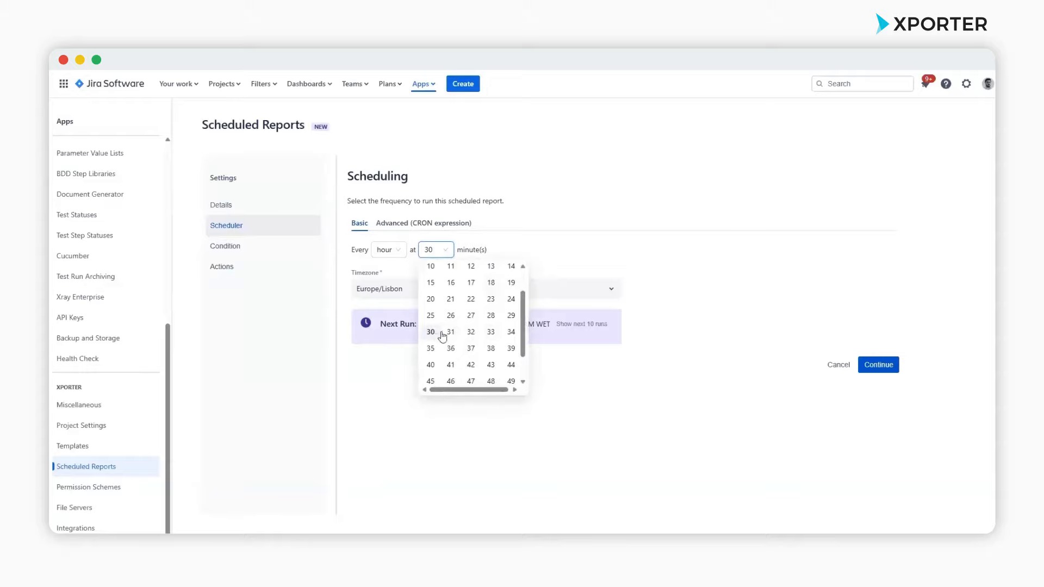
click(559, 252)
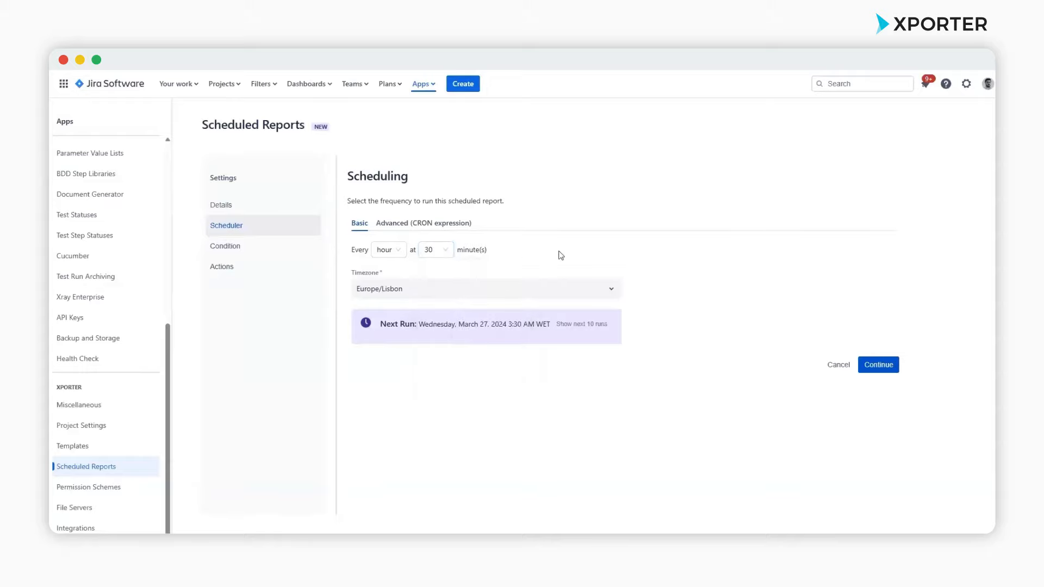
Look through the available timezones for the schedule and keep Europe/Lisbon
click(483, 295)
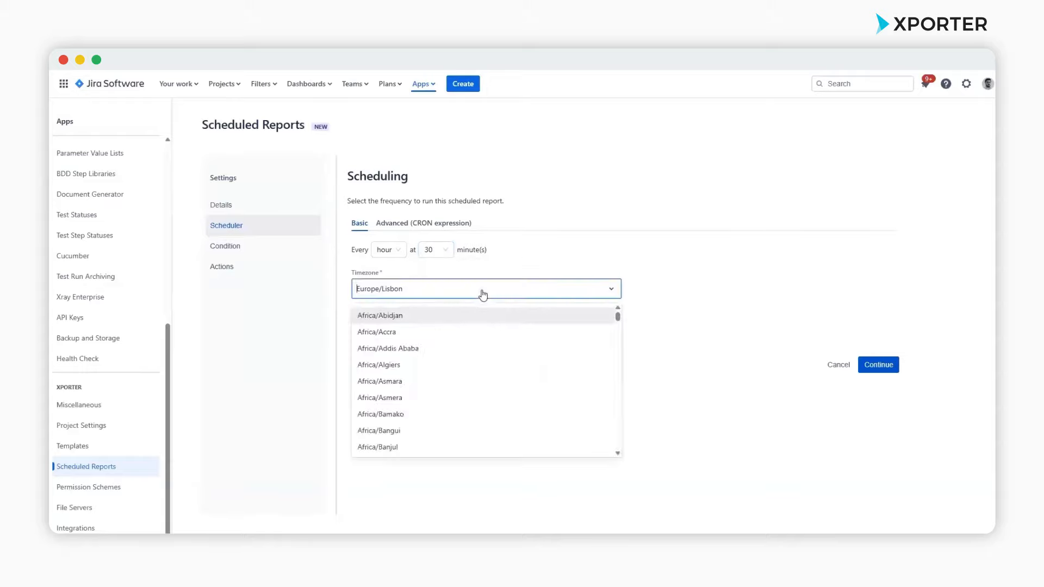
click(483, 295)
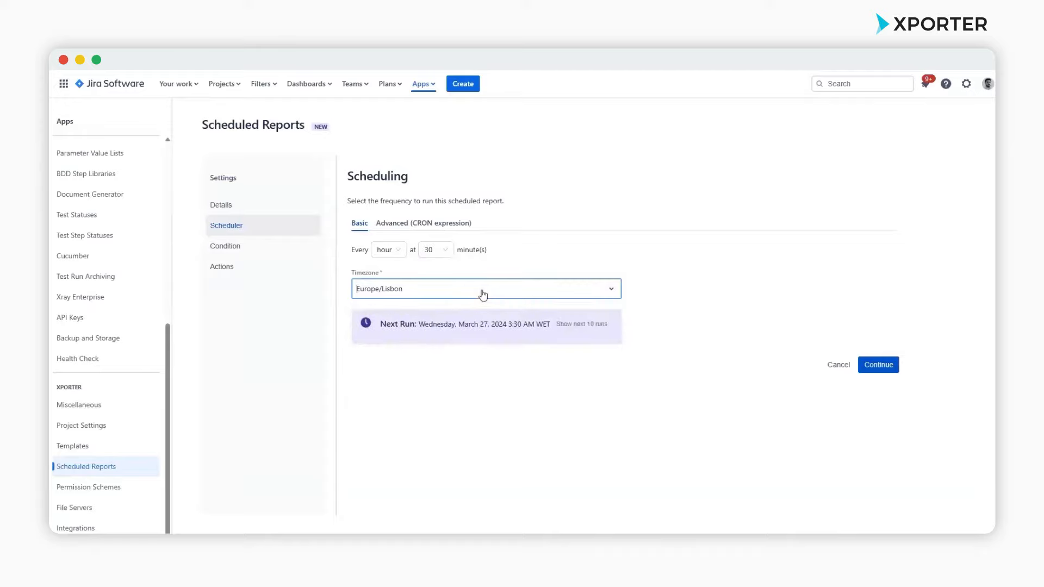
click(483, 294)
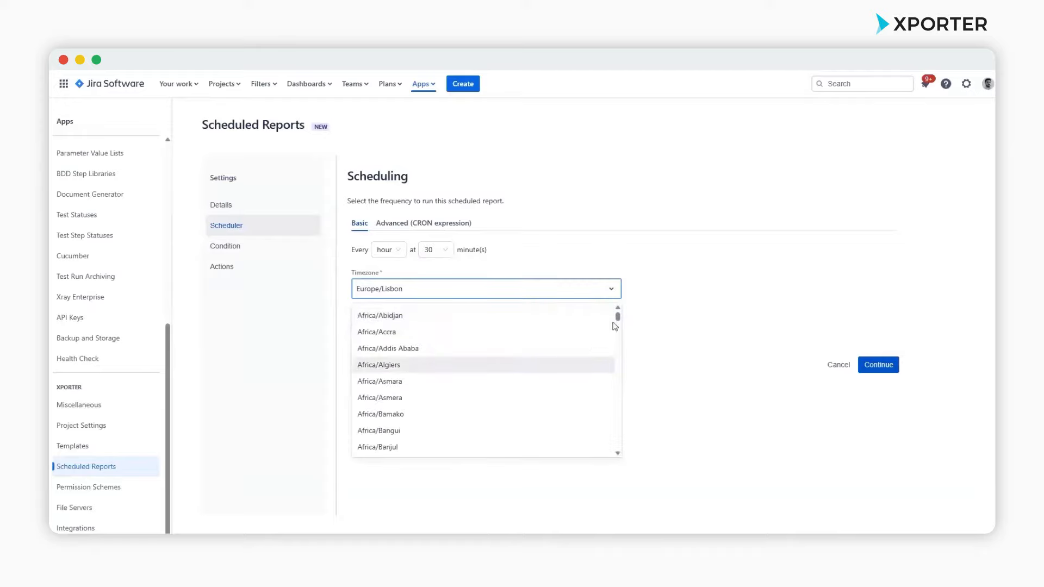
drag(617, 311, 618, 411)
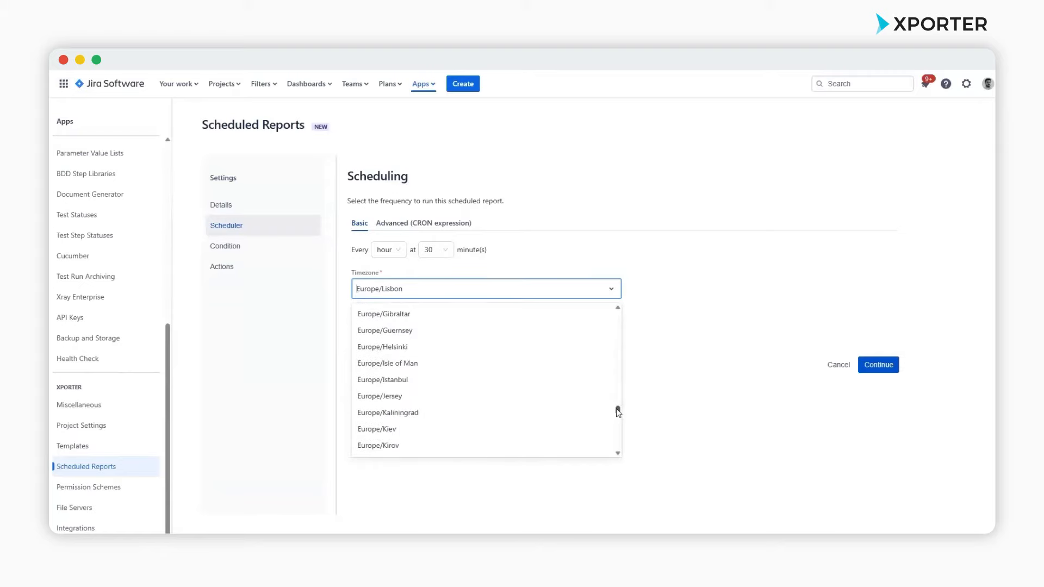
click(670, 354)
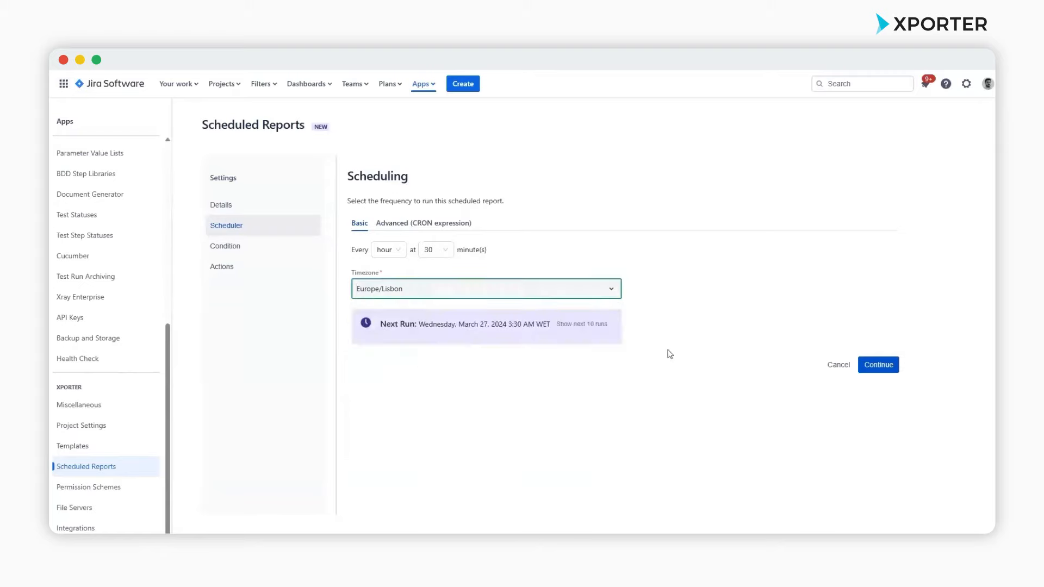
Preview the schedule's next 10 runs and try the advanced CRON expression "0 0 12 ? * MON,THU*", trimmed to "0 0 12 ? *"
click(593, 325)
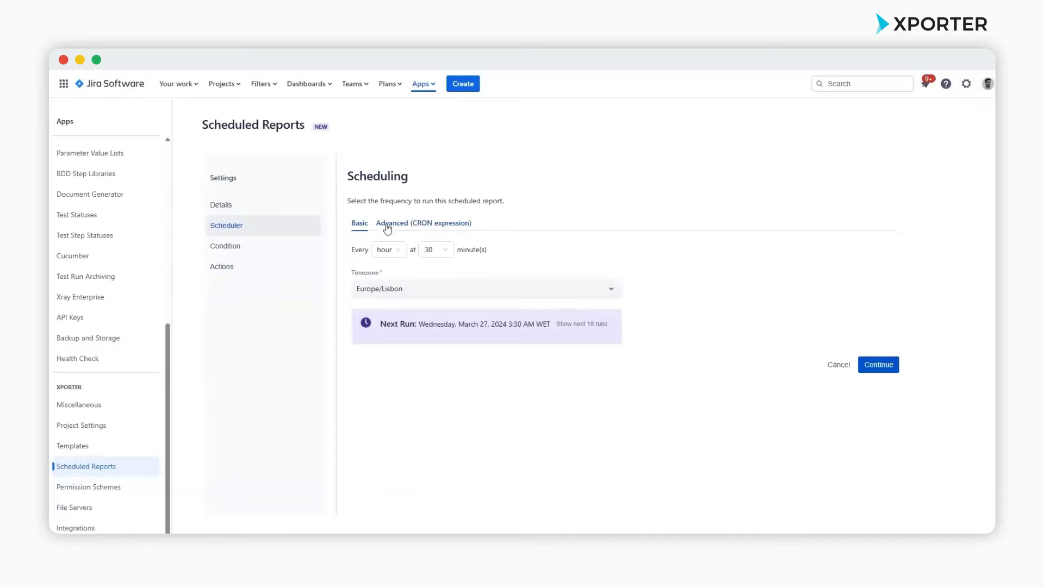
click(387, 228)
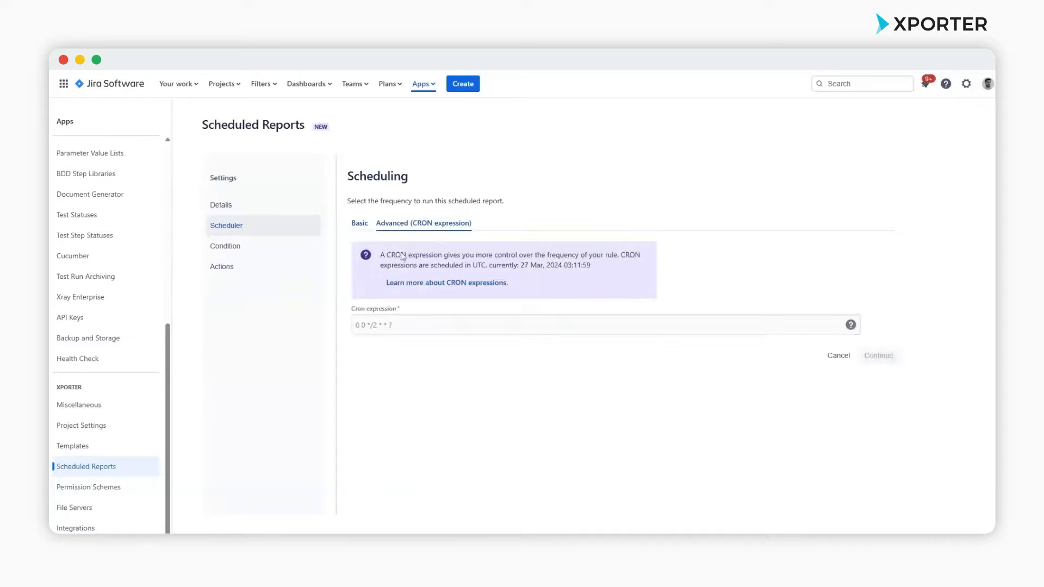
click(448, 332)
text(0 0 12 ? * MON,THU*)
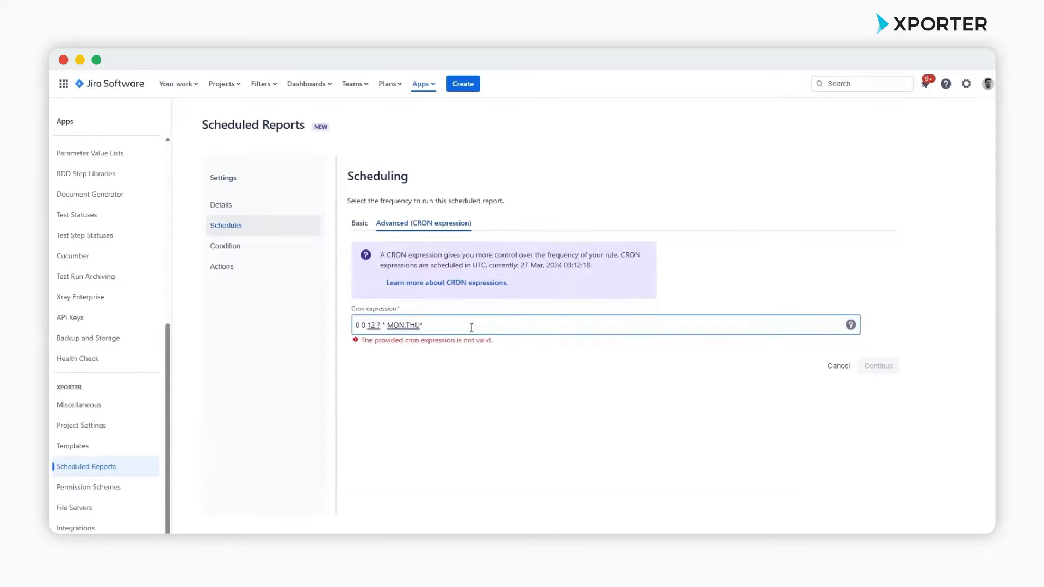
key(BackSpace)
key(BackSpace)
key(BackSpace)
key(BackSpace)
key(BackSpace)
key(BackSpace)
key(BackSpace)
key(BackSpace)
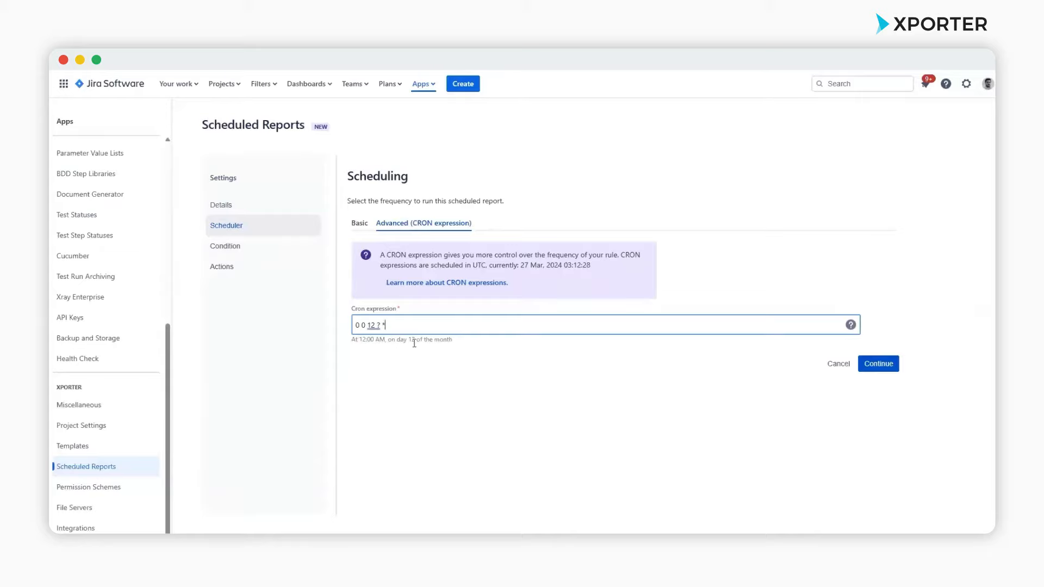
Return to the basic hourly schedule and continue to the condition settings
click(361, 229)
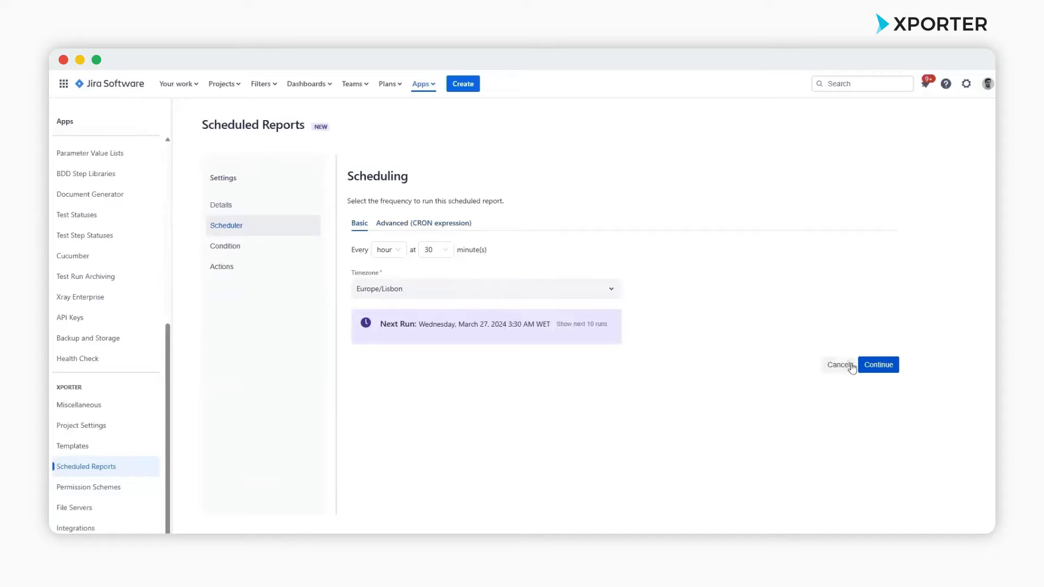
click(878, 365)
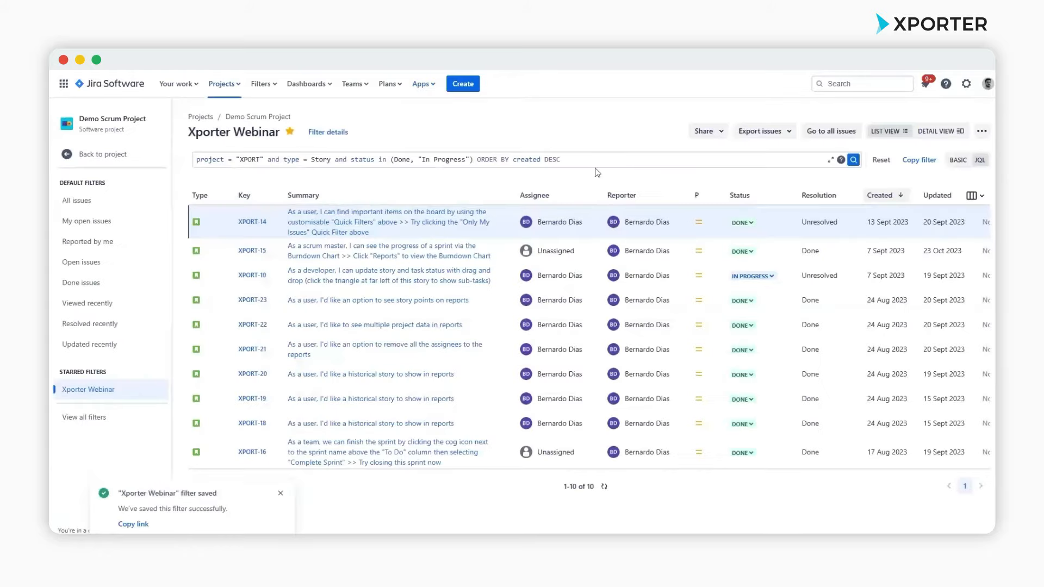
Copy the JQL query of the Xporter Webinar filter and paste it as the report's JQL expression
key(ctrl+a)
key(ctrl+c)
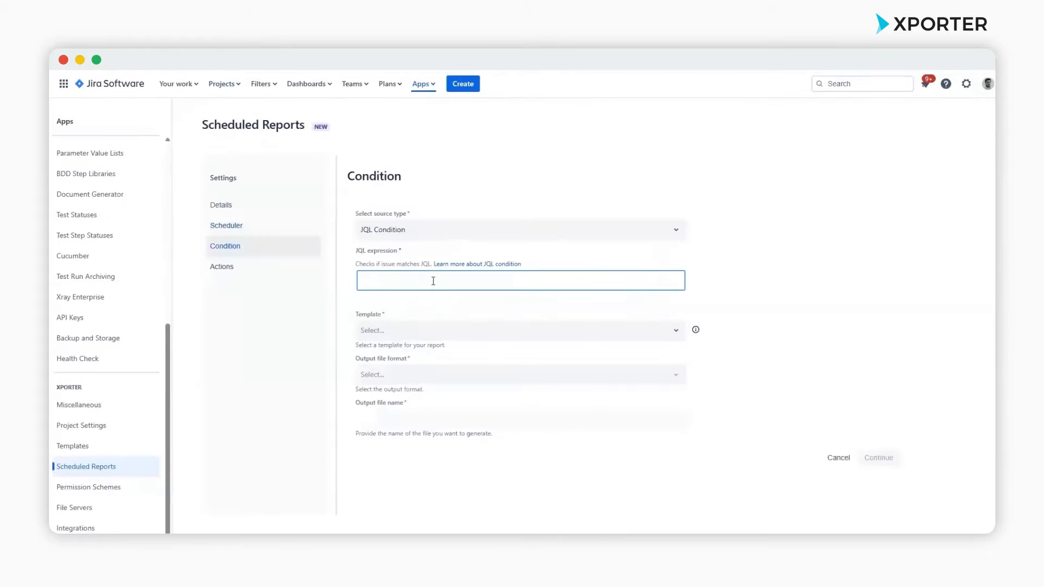
key(ctrl+v)
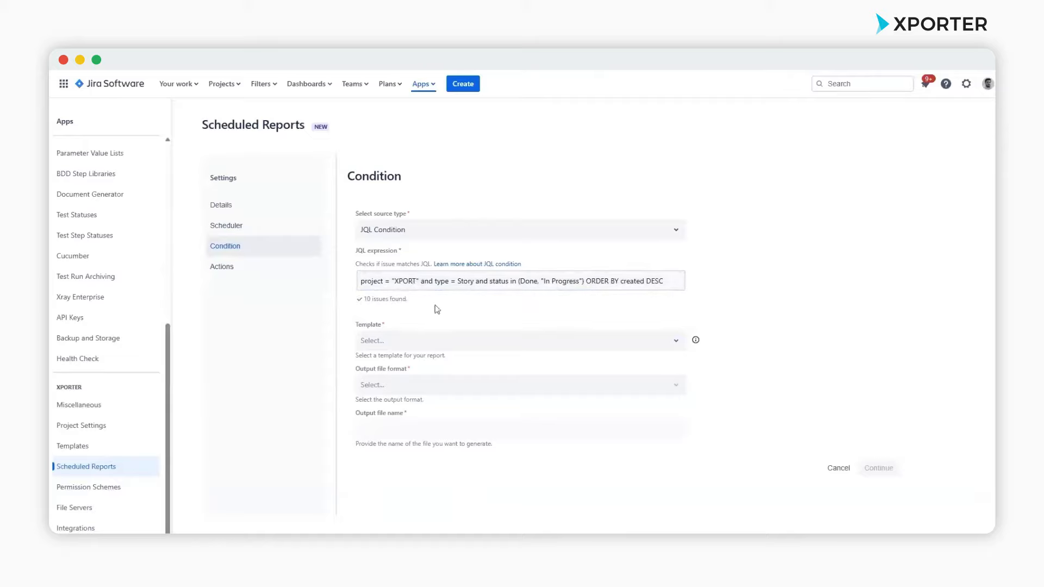
Set the condition's source type to Saved Filter and select the "Xporter Webinar" filter
click(507, 227)
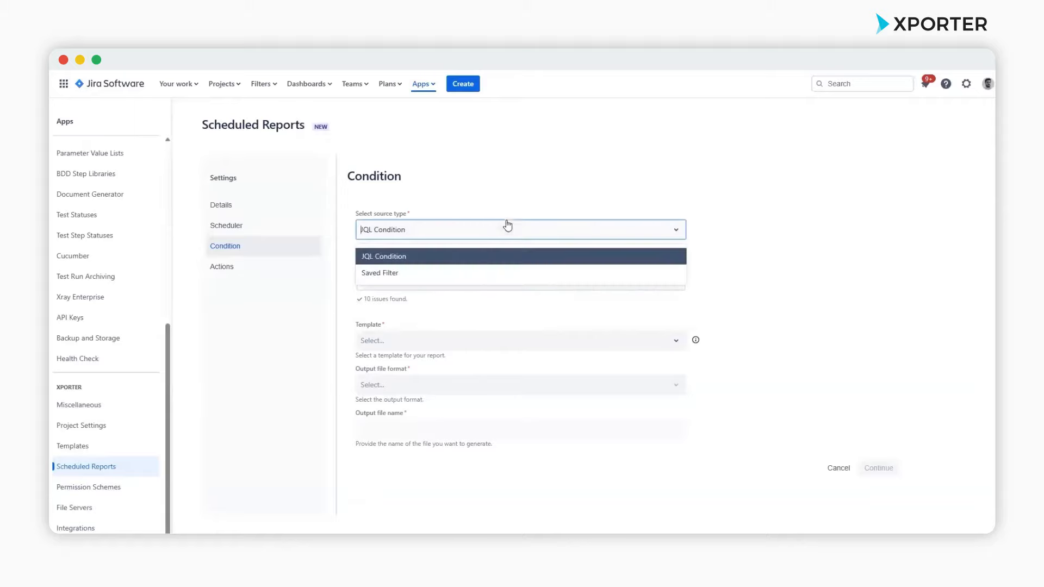
click(462, 279)
click(593, 267)
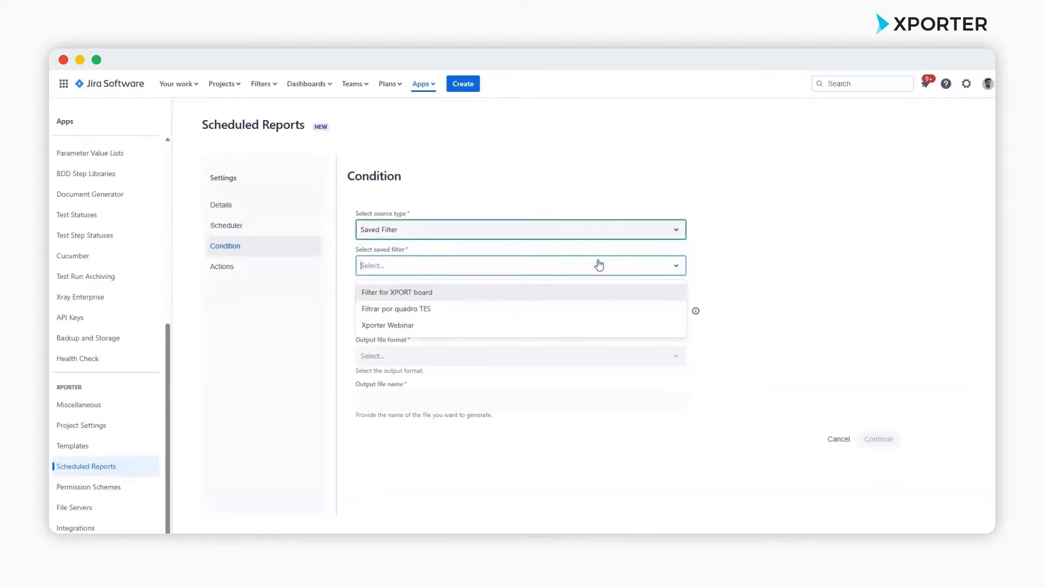
click(419, 326)
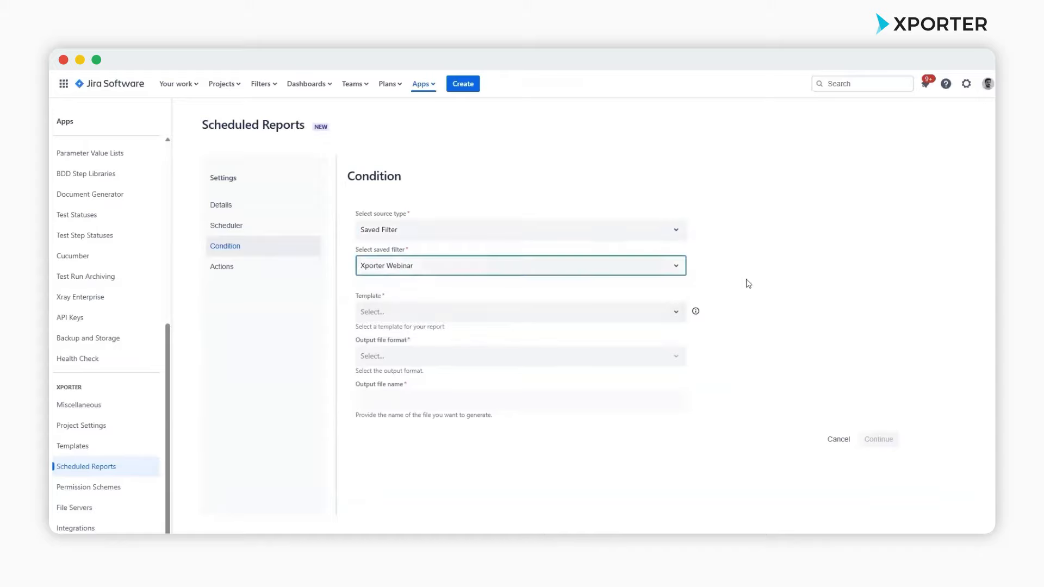
Use the "Filter Results with Cover Page" template with PDF output named "Webinar", and continue to the report's actions
click(442, 312)
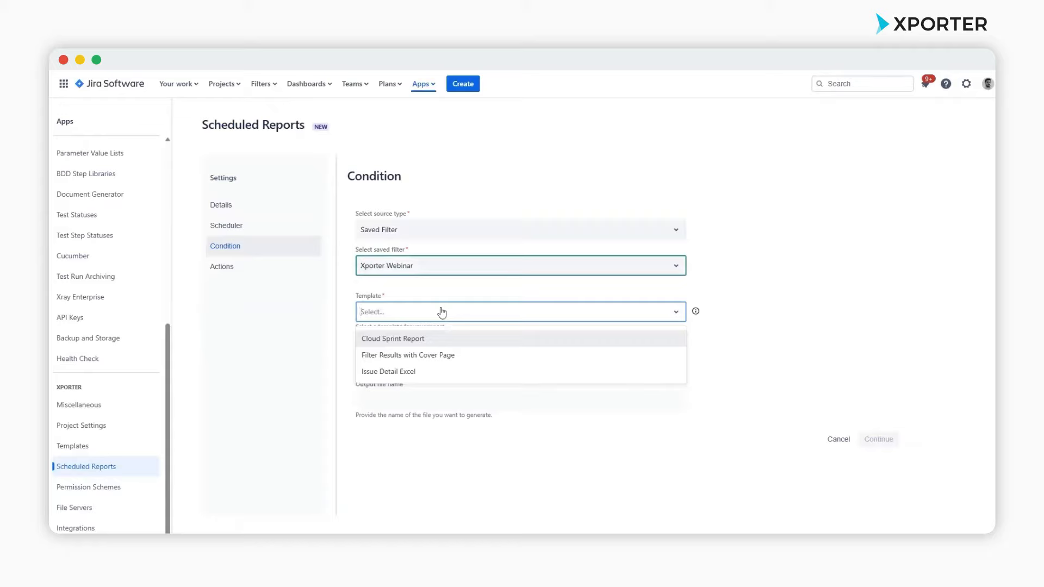
click(440, 356)
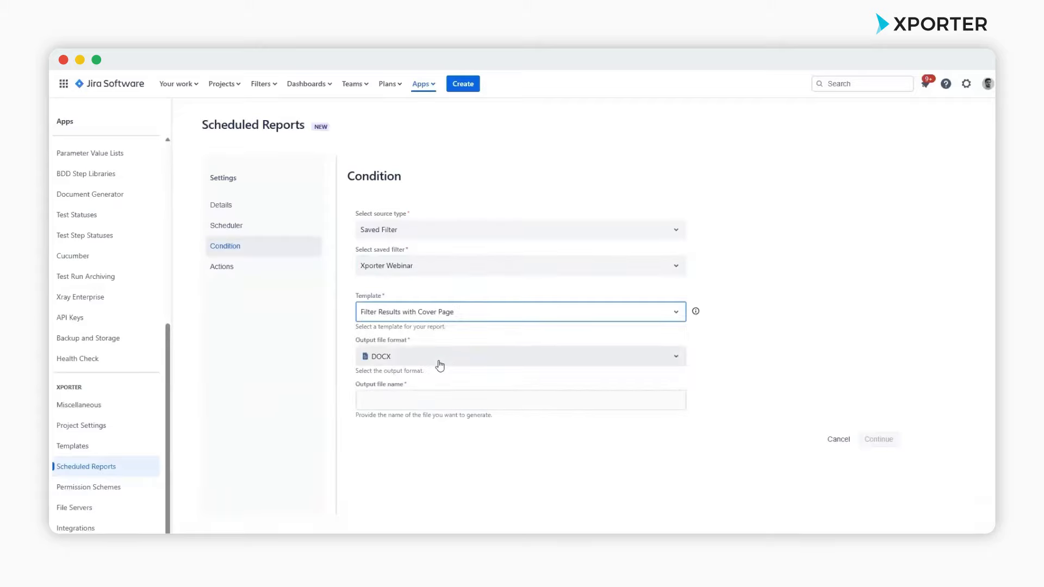
click(440, 365)
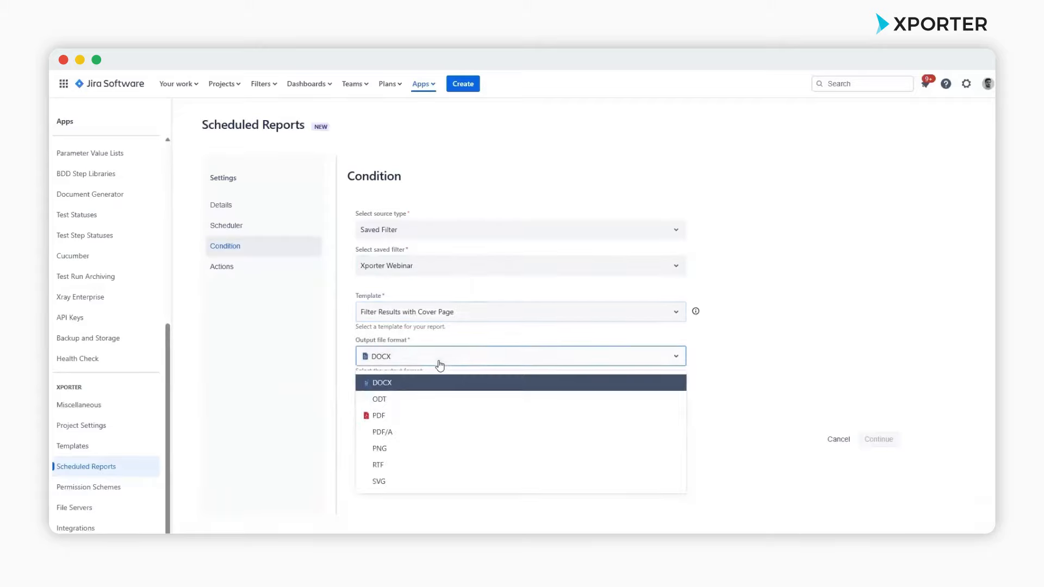
click(420, 422)
click(442, 400)
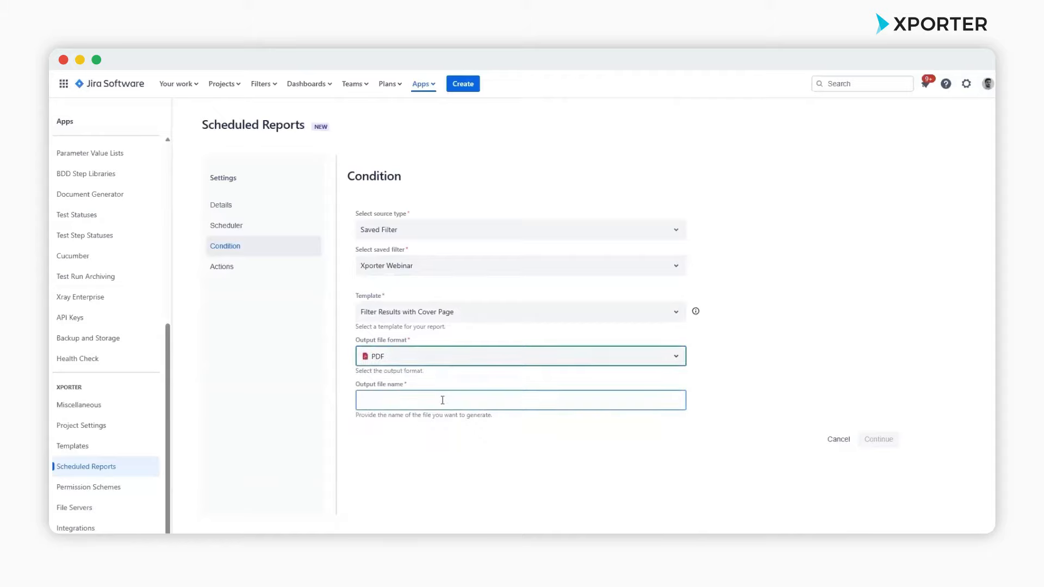
text(Webinar)
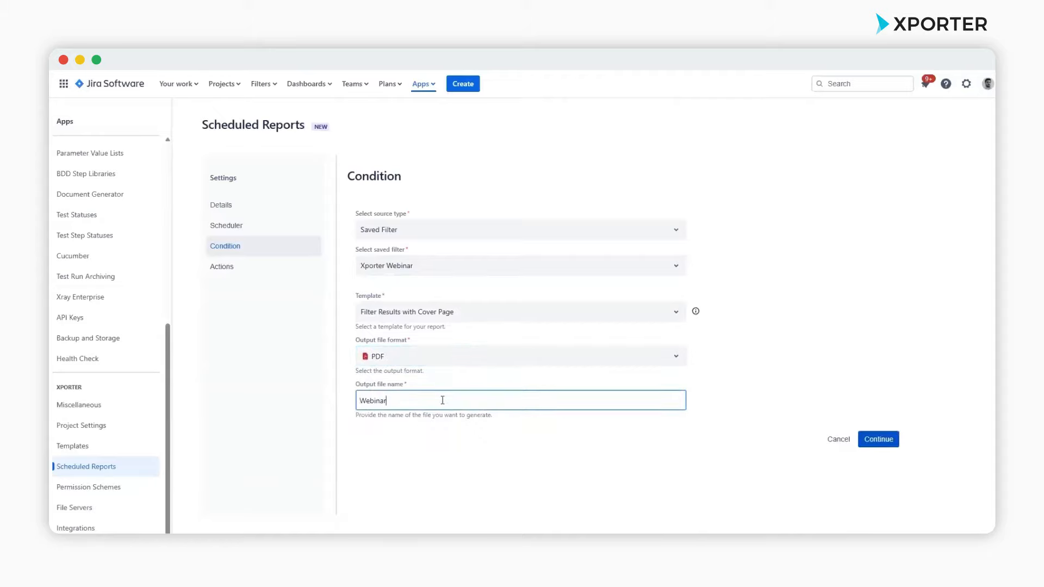
click(897, 441)
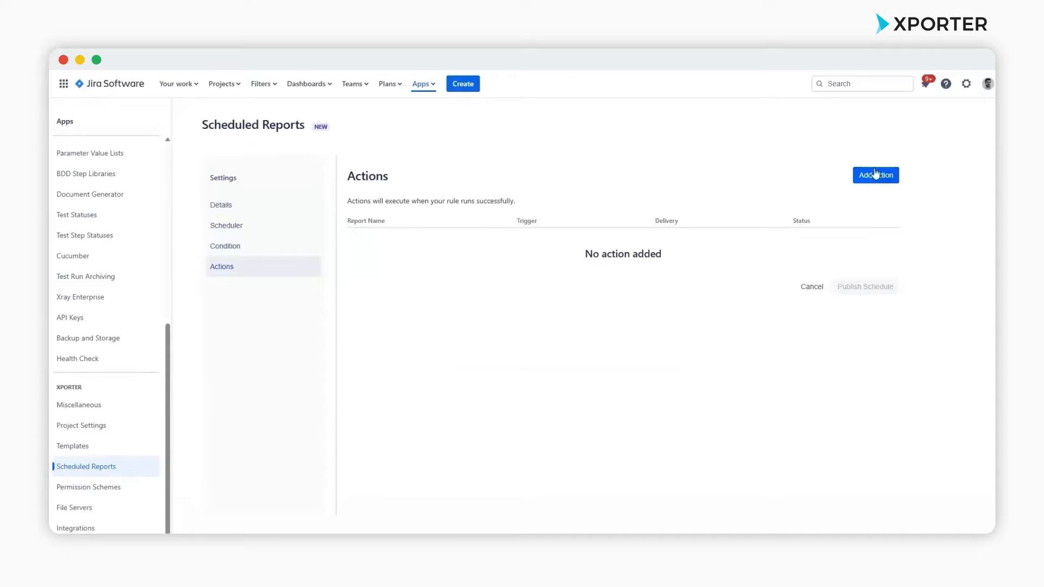
Start a new "Attach file to issue" action and choose issue XPORT-10 for the file attachment
click(884, 178)
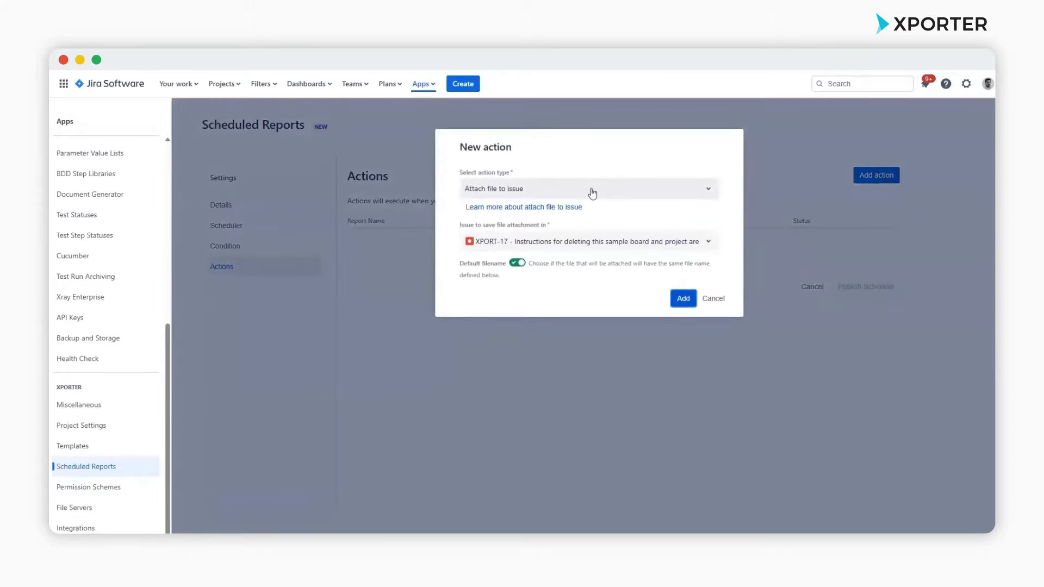
click(592, 194)
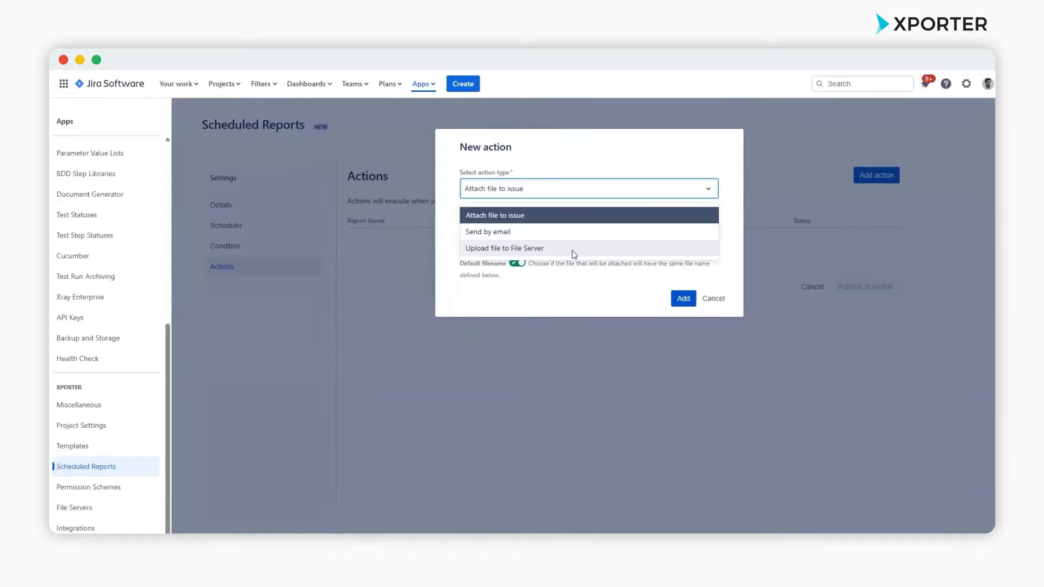
click(525, 217)
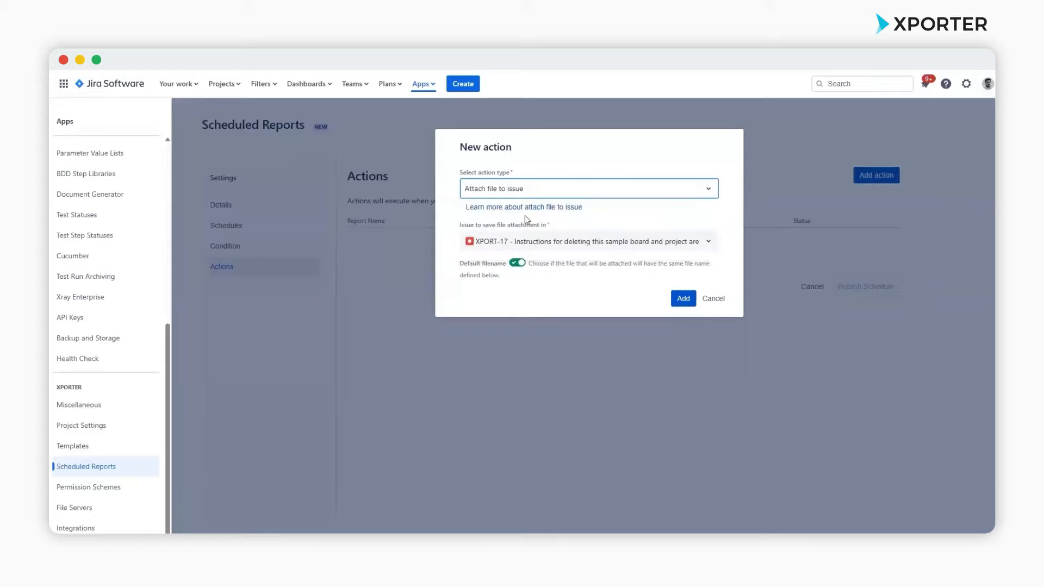
click(587, 239)
scroll(586, 308, down, 10)
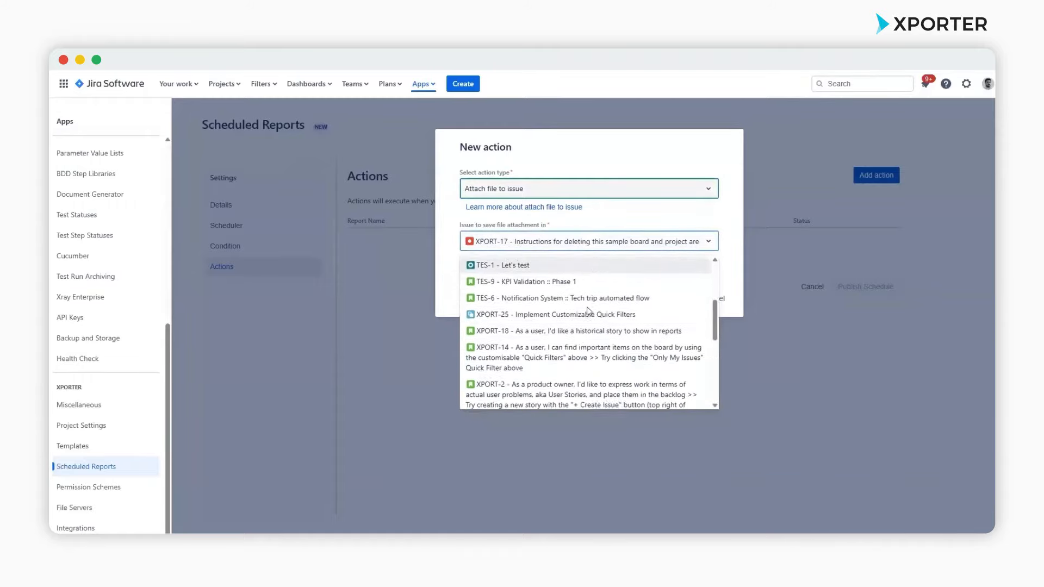
scroll(580, 315, down, 2)
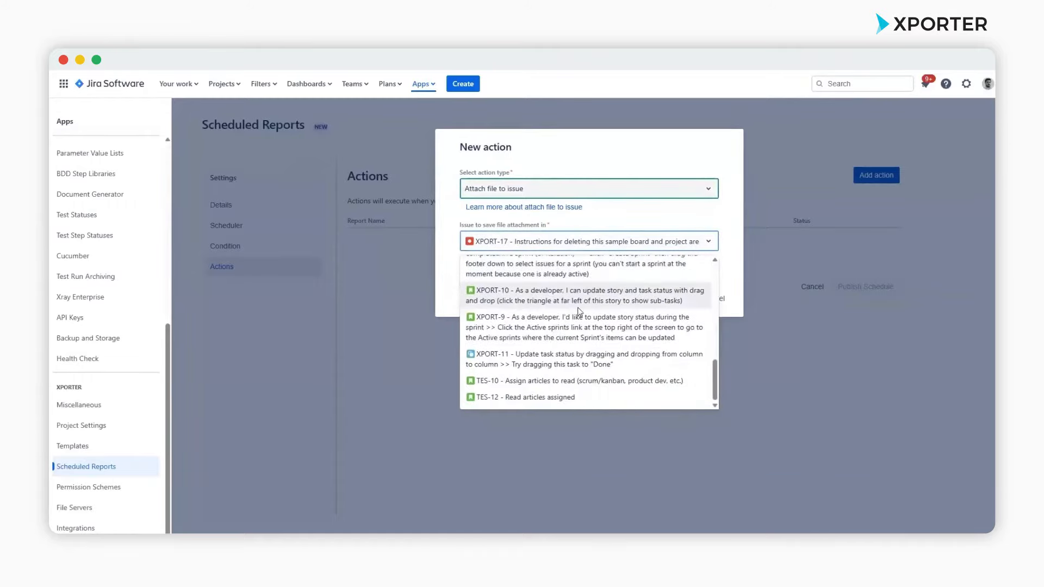
click(544, 305)
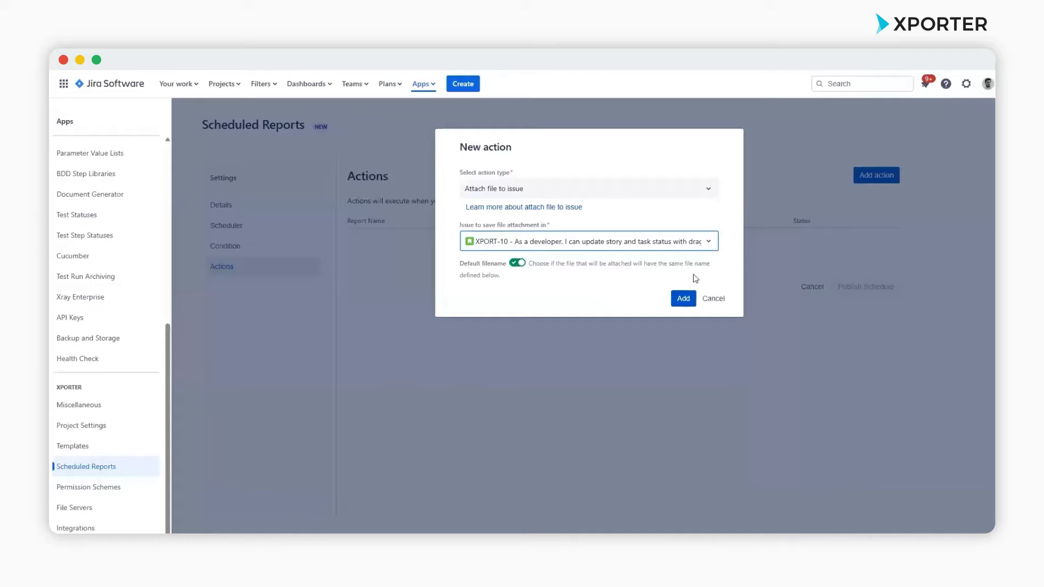
Replace the default filename with the custom filename "Webinar 2" and add the attachment action
click(517, 262)
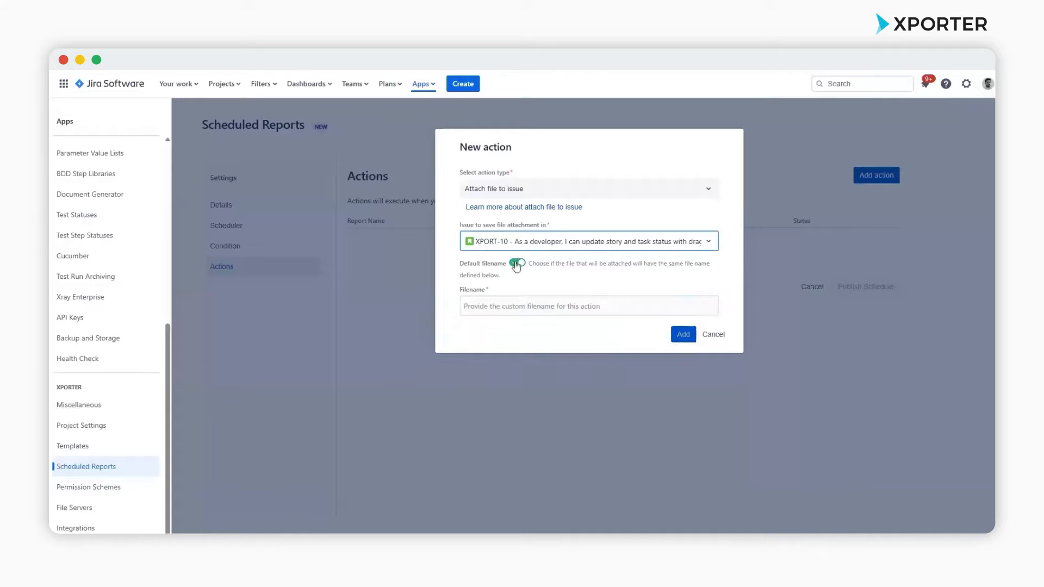
click(564, 306)
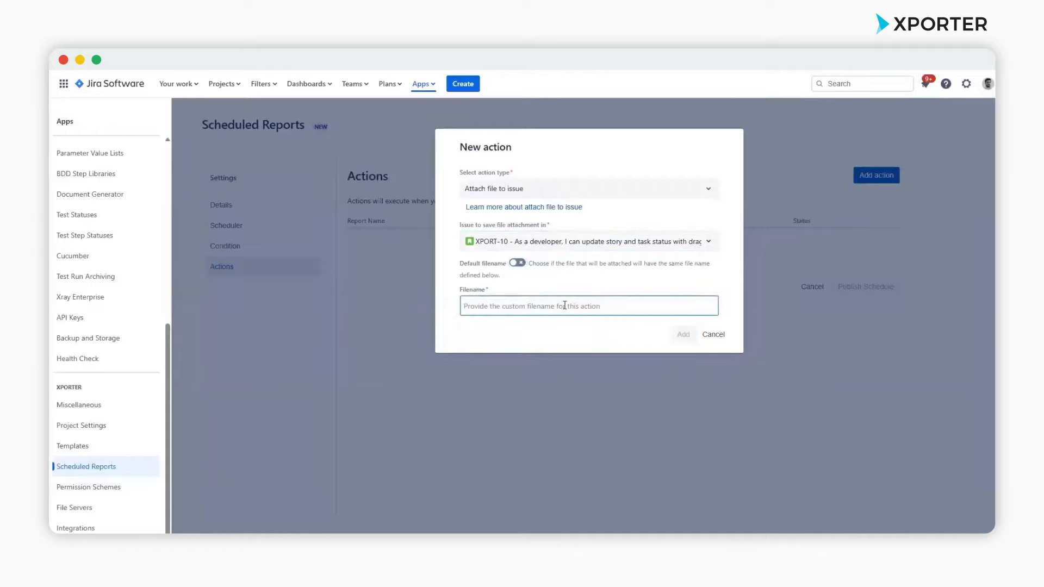
text(We)
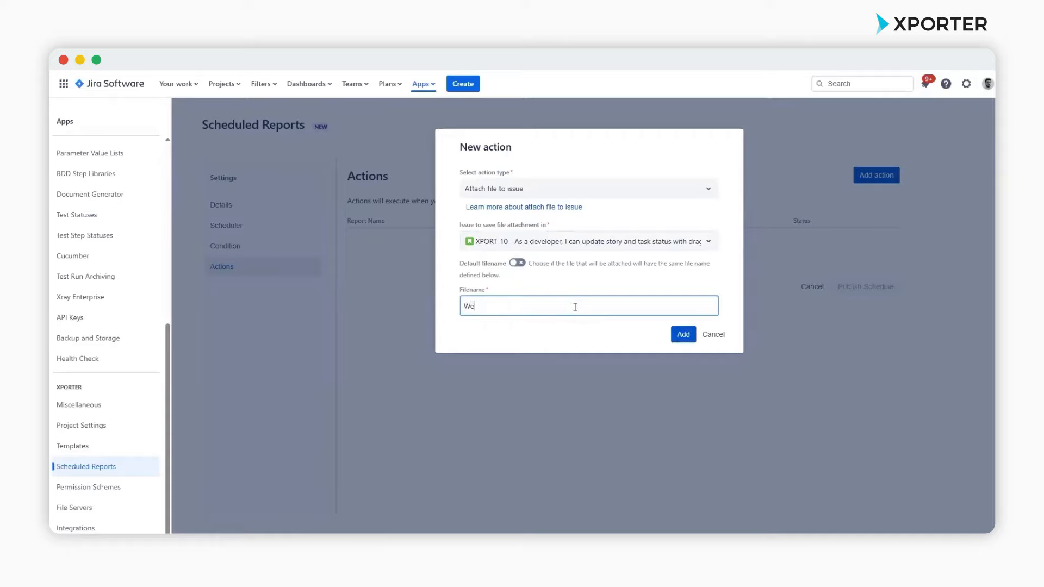
text(binar 2)
click(683, 334)
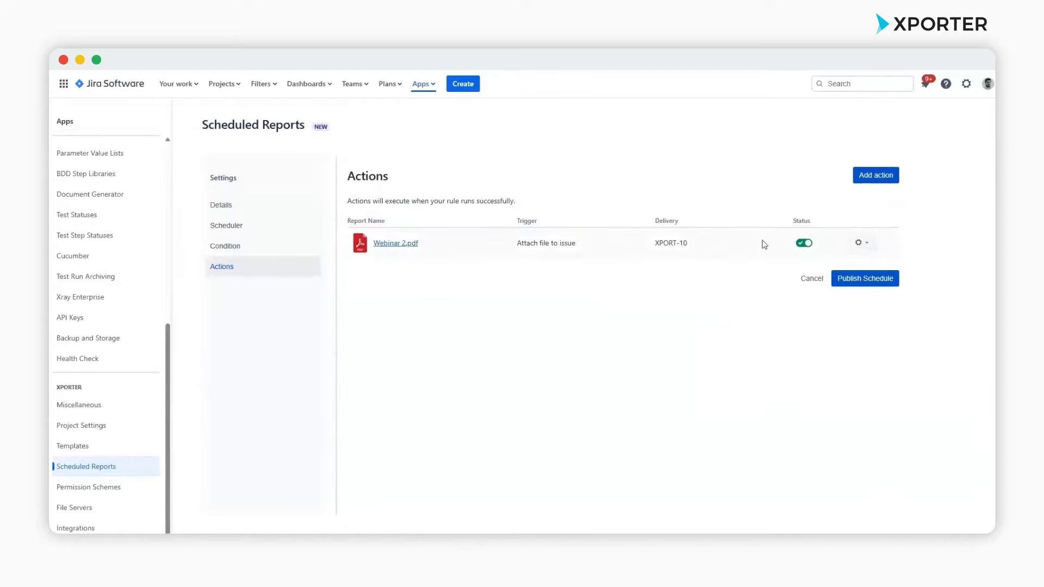
Disable and re-enable the Webinar 2.pdf action, and open it for editing and cancel without changes
click(804, 248)
click(804, 243)
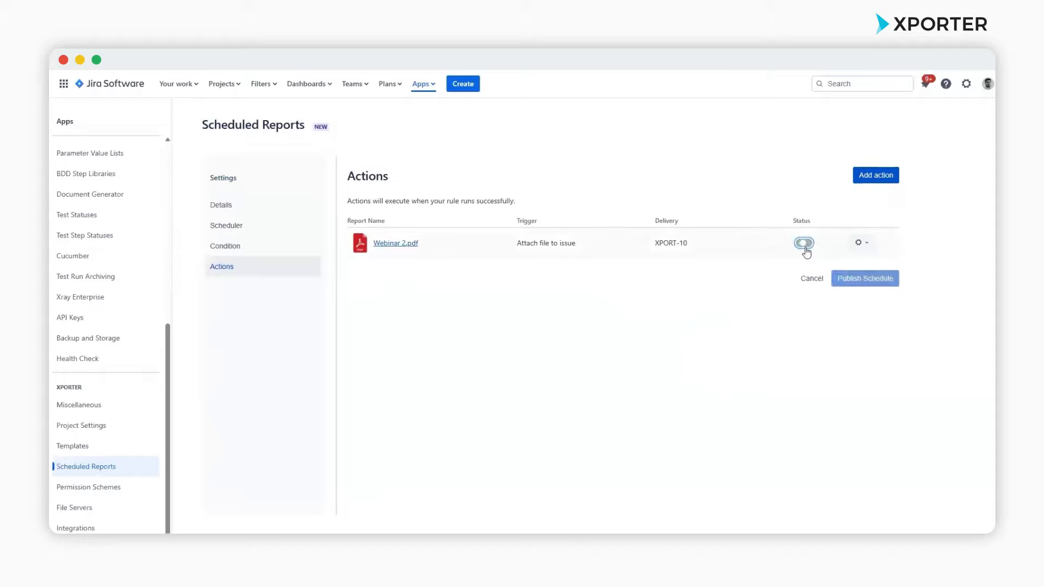
click(863, 244)
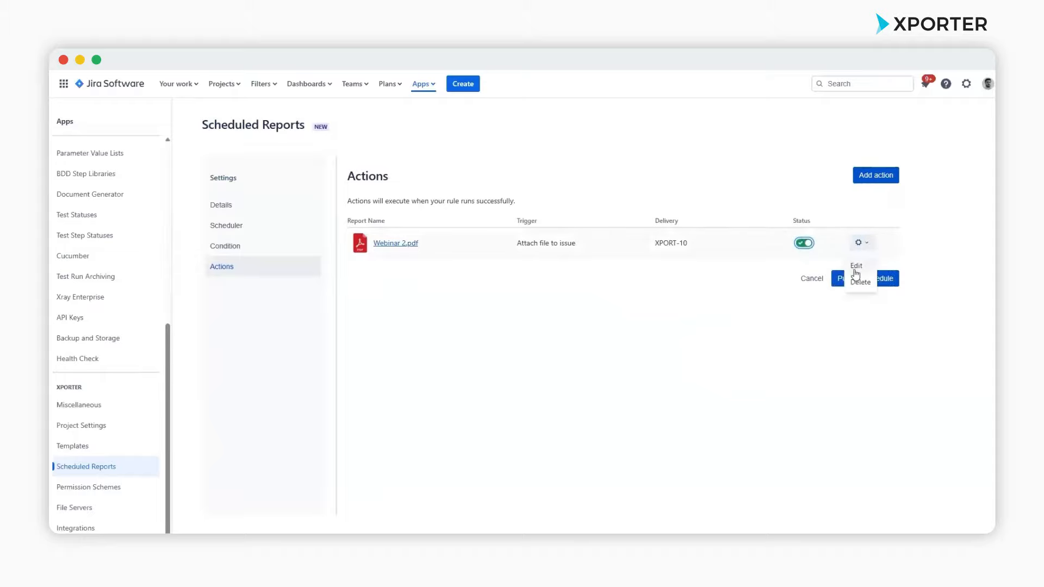
click(856, 266)
click(711, 336)
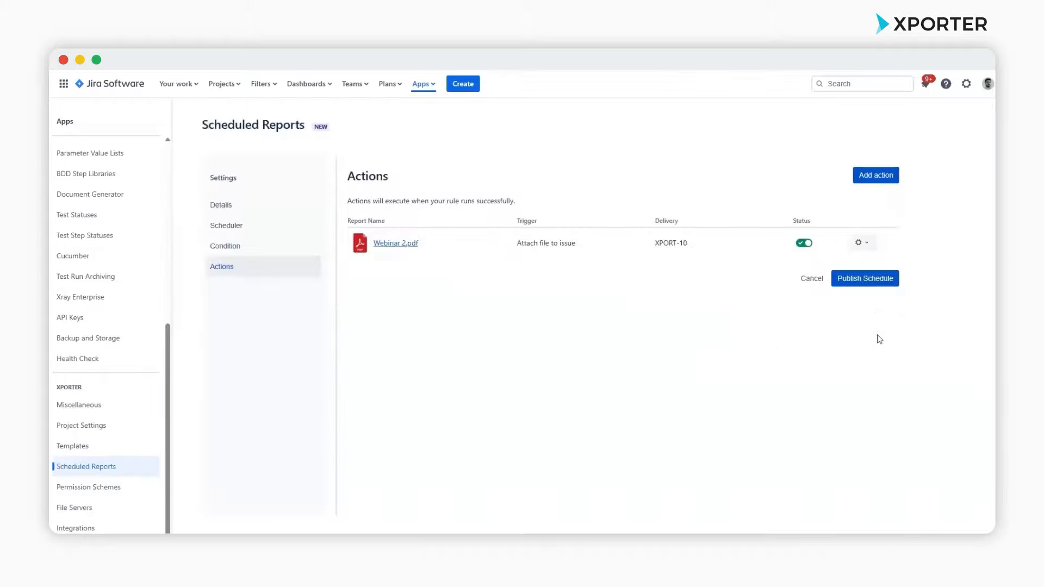
Add an "Upload file to File Server" action using "File server webinar" and the default filename
click(875, 175)
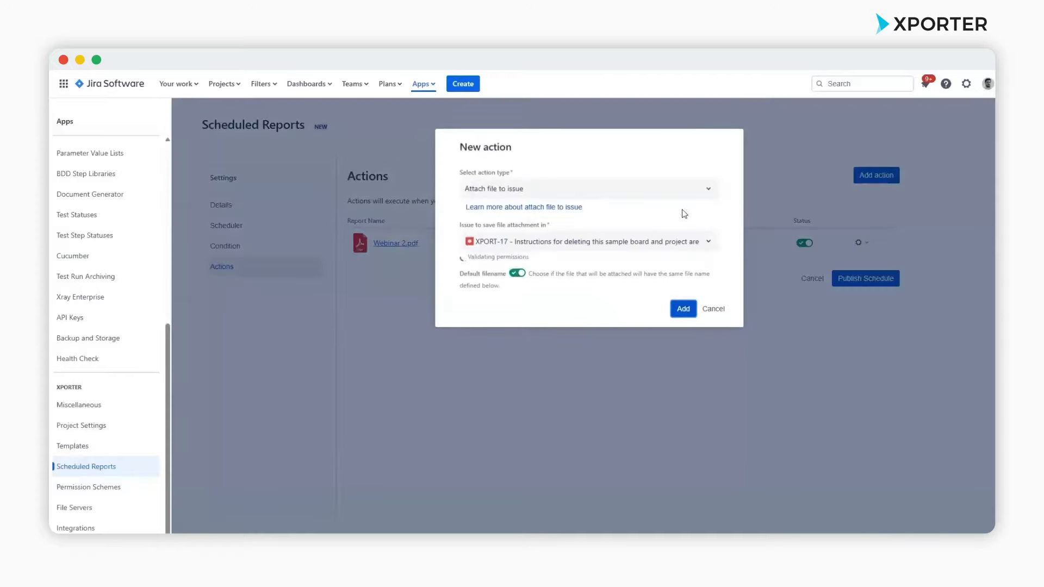
click(629, 190)
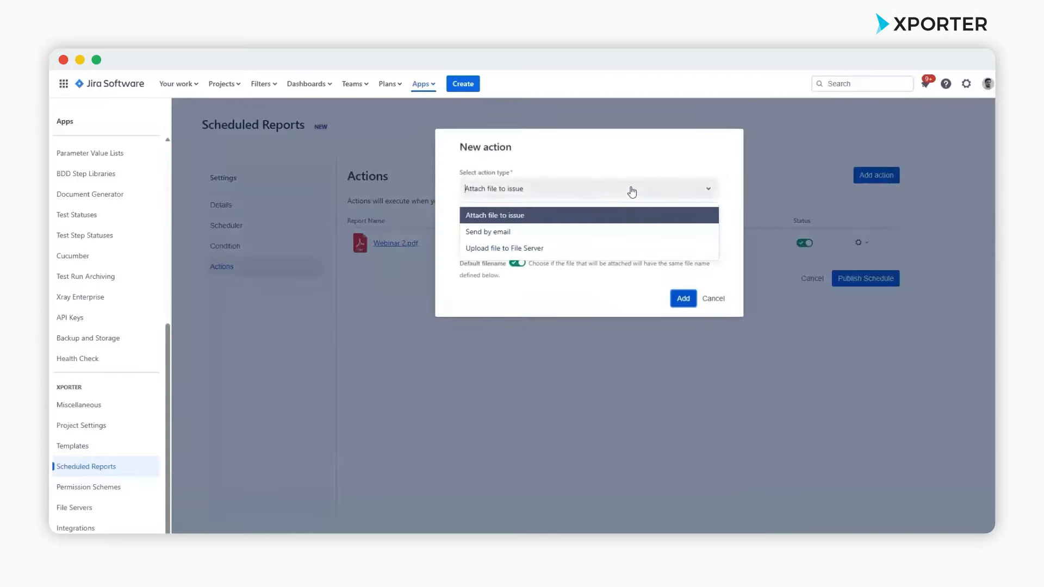
click(514, 247)
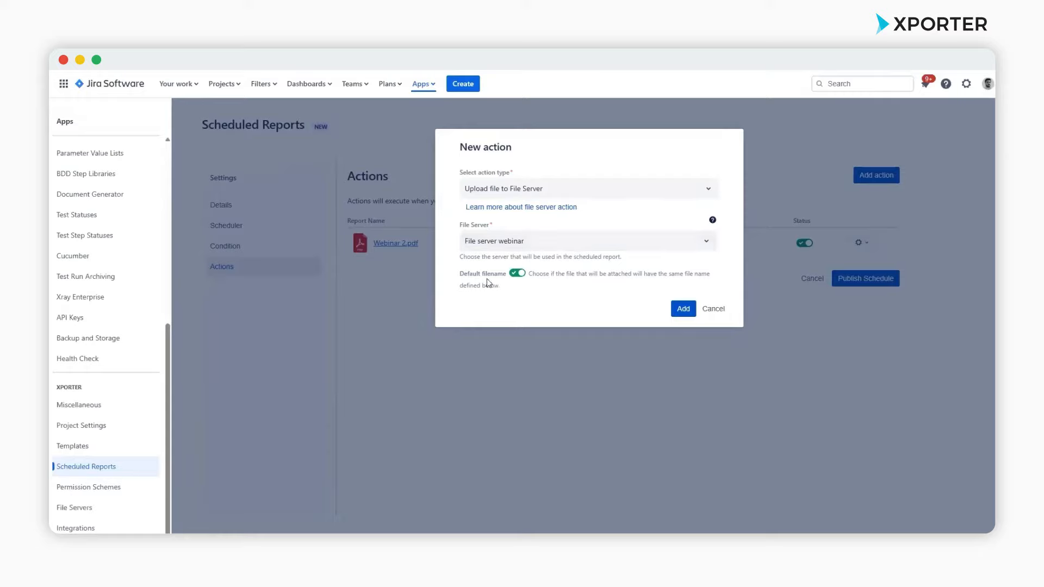
click(684, 310)
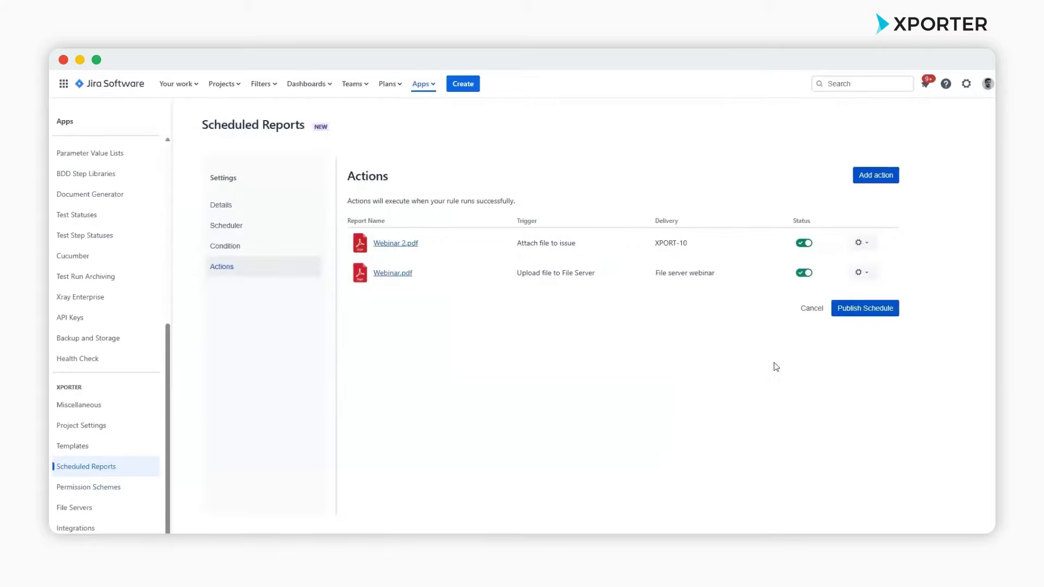
Start a new "Send by email" action with the recipient's e-mail address and the subject "Test Schedule Reports"
click(875, 175)
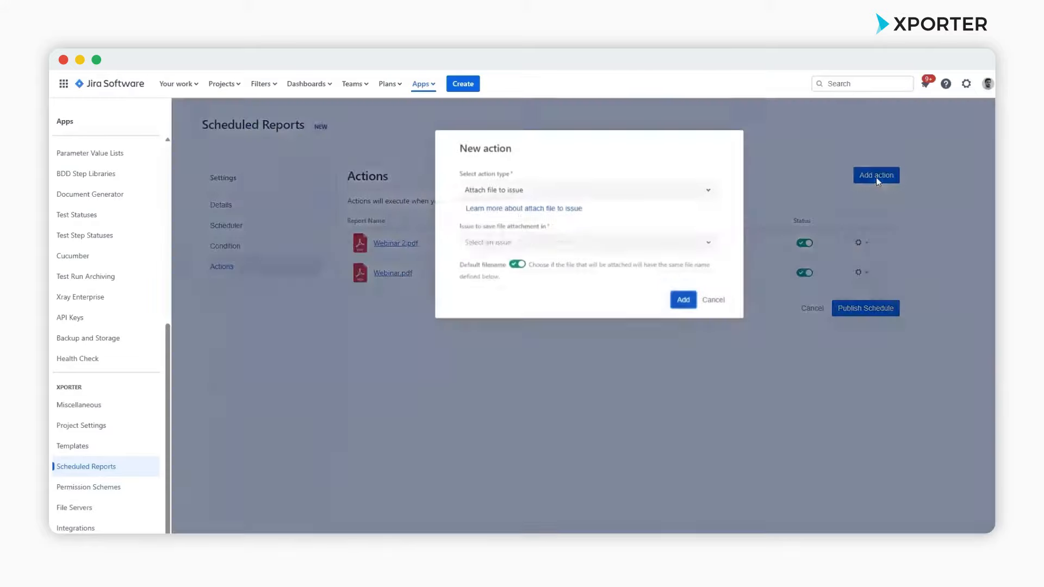
click(583, 194)
click(562, 229)
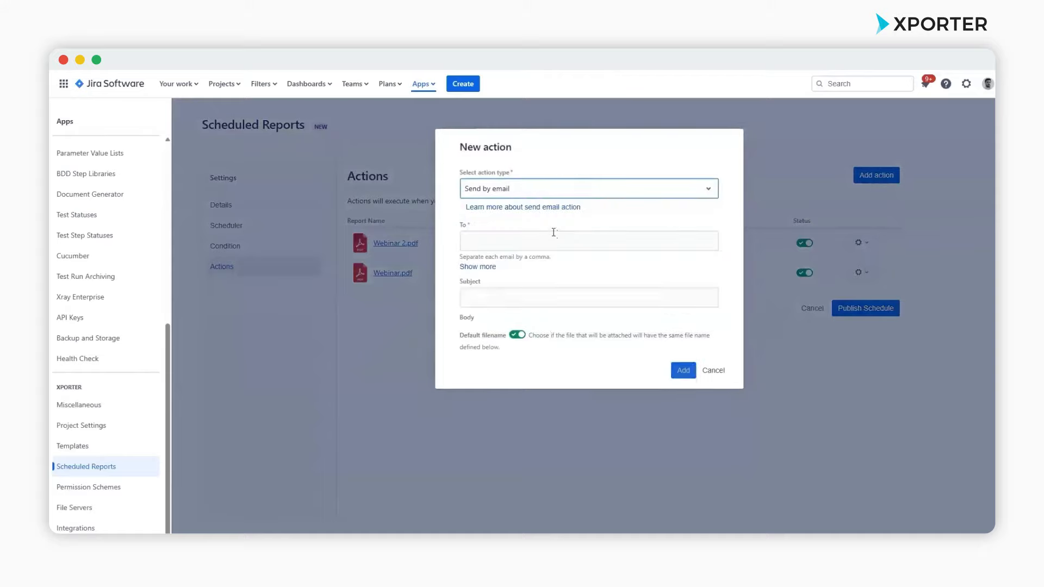
click(587, 237)
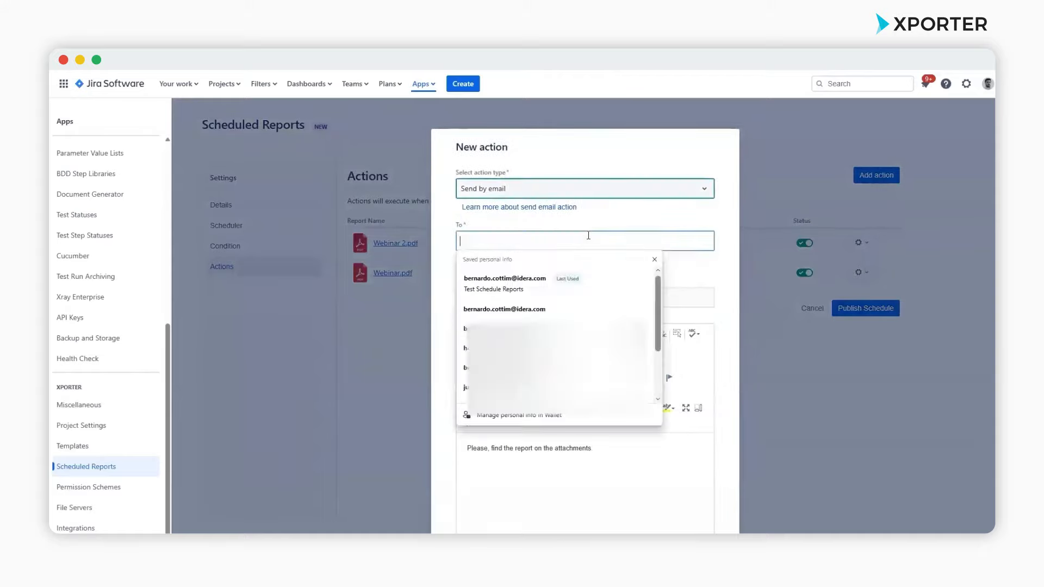
click(542, 279)
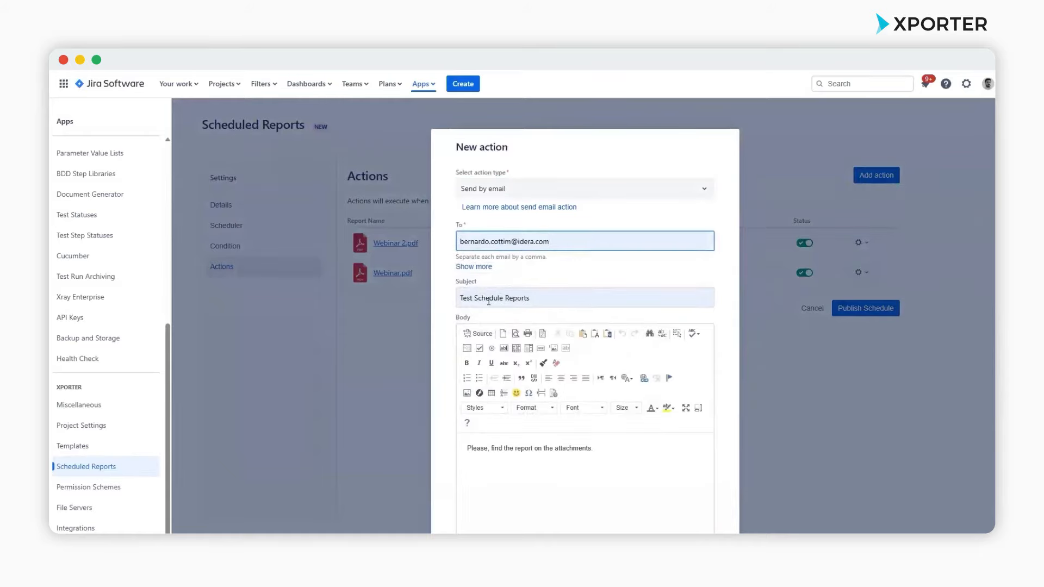
Centre the e-mail body text "Please, find the report on the attachments."
scroll(554, 304, down, 3)
click(549, 332)
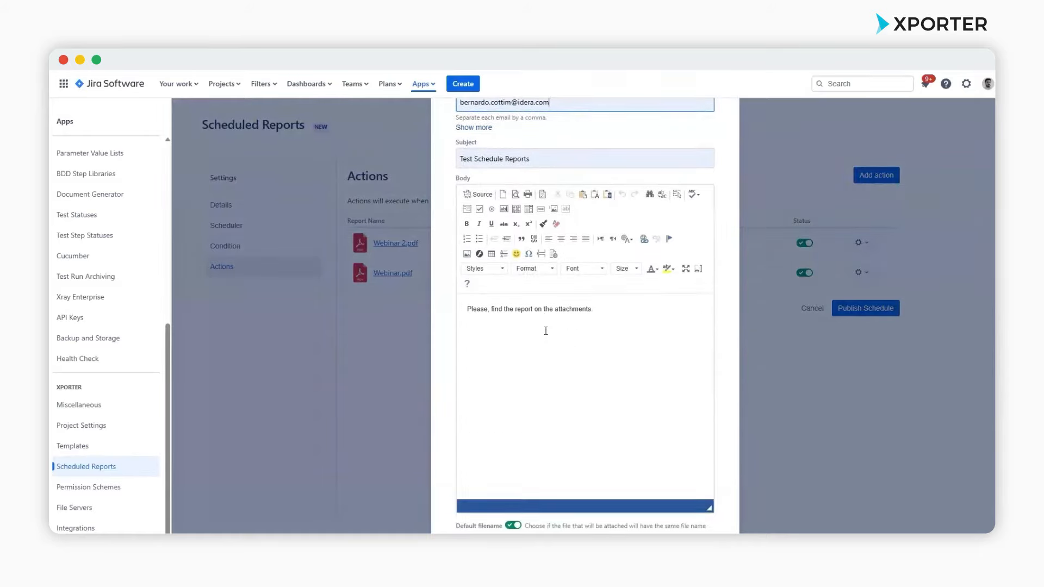
triple_click(604, 312)
click(561, 239)
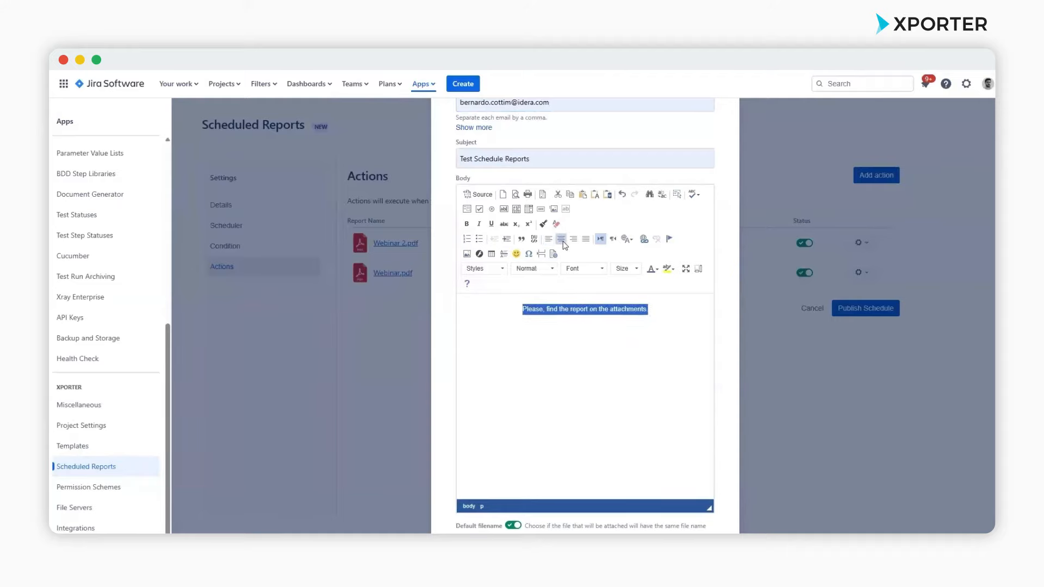
click(567, 321)
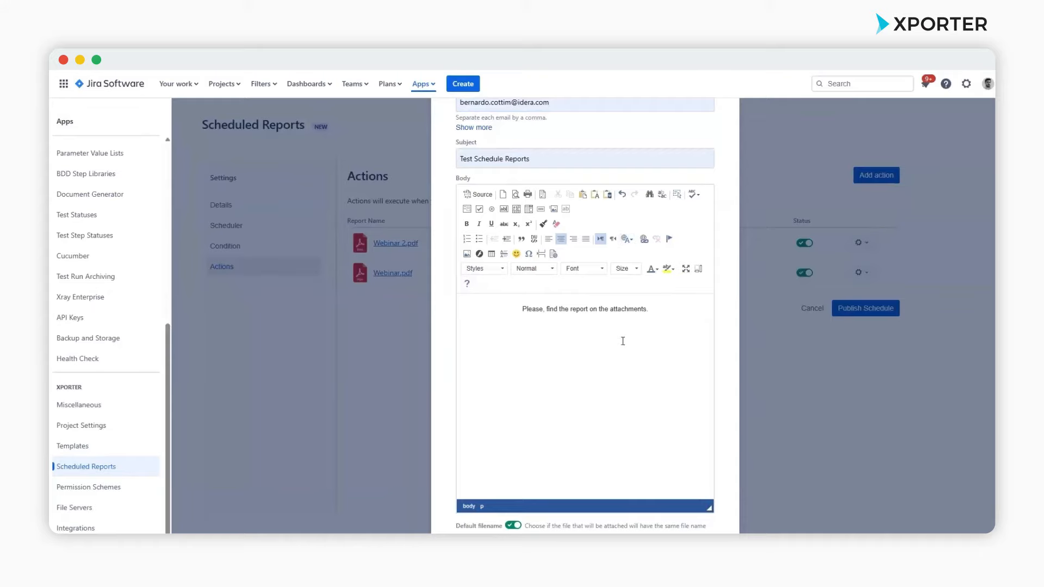
Switch the default filename off and back on, and add the e-mail action
scroll(622, 340, down, 2)
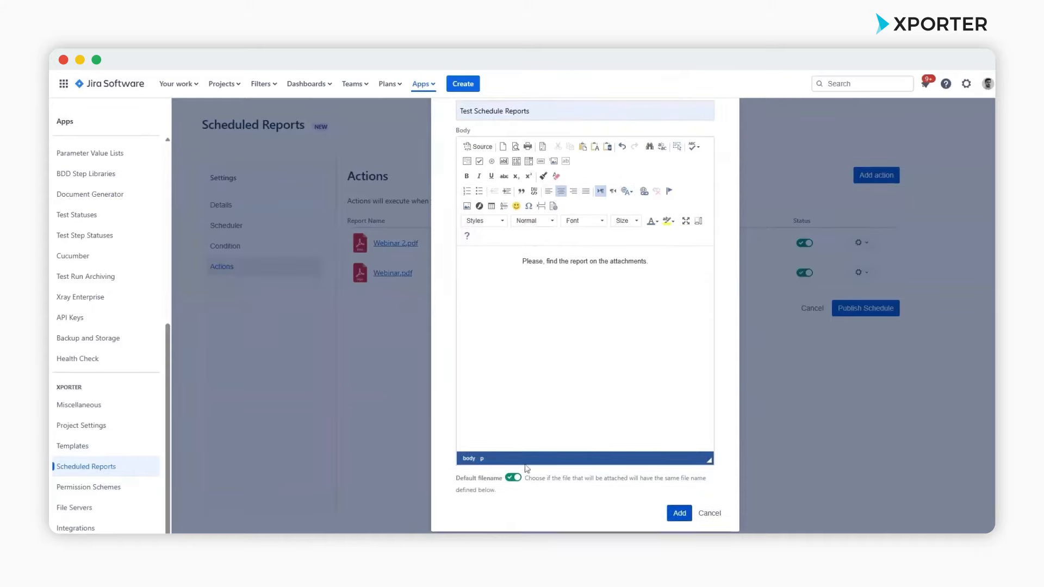
click(514, 479)
scroll(515, 486, down, 1)
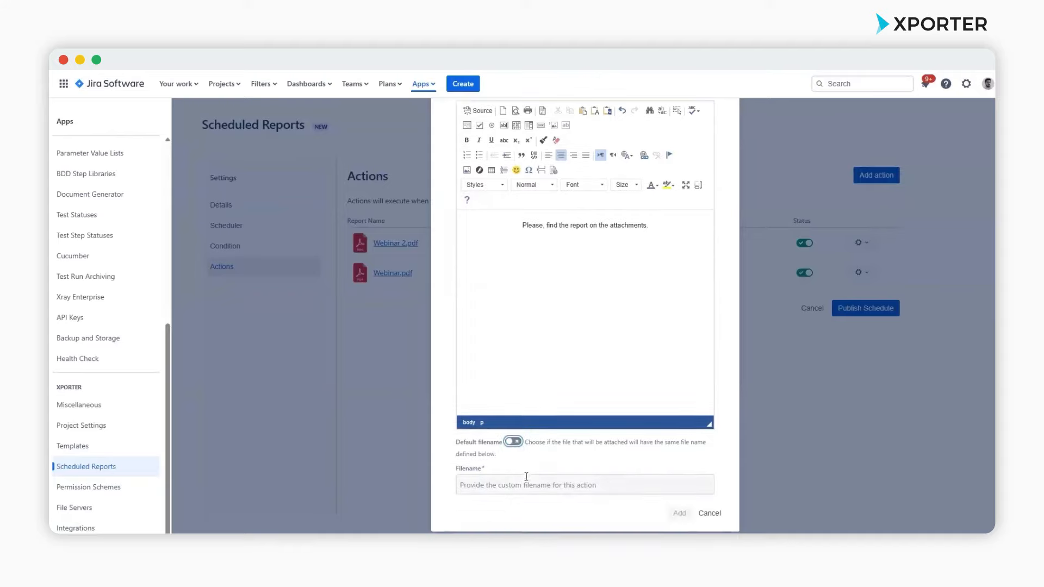
click(514, 442)
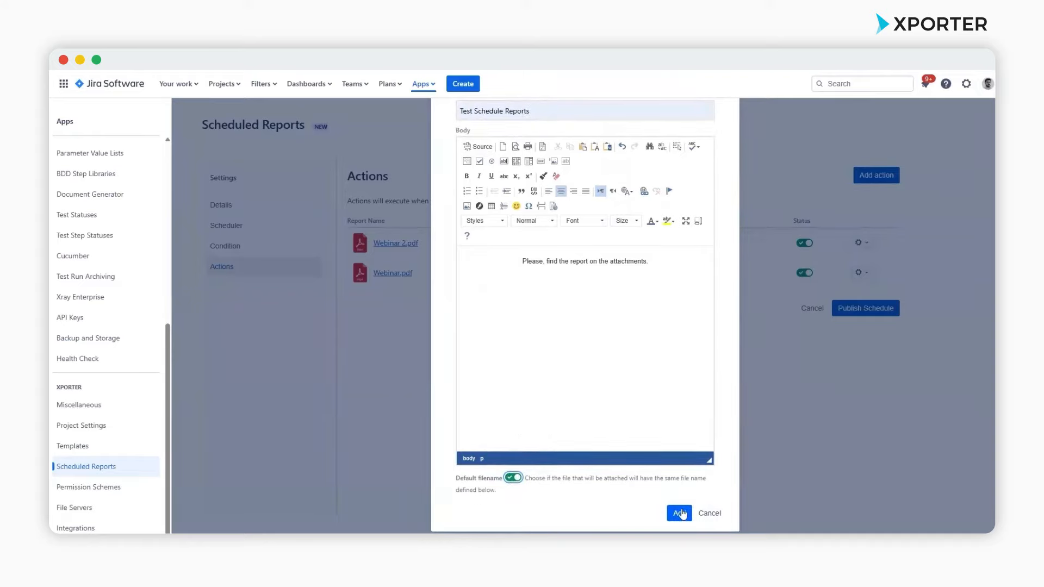
click(680, 513)
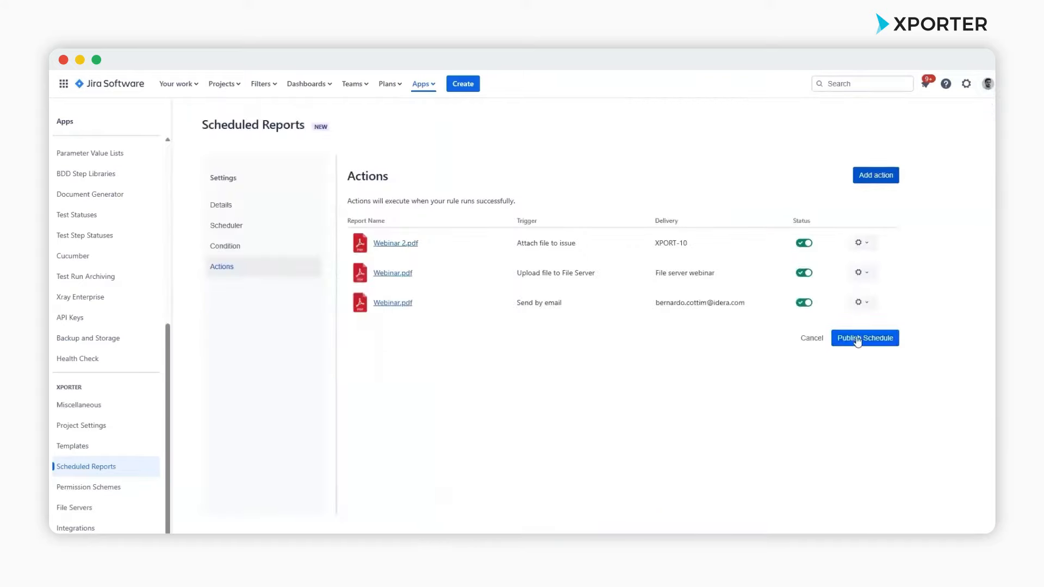
Review the report's details, scheduler and condition settings, and publish the schedule
click(238, 208)
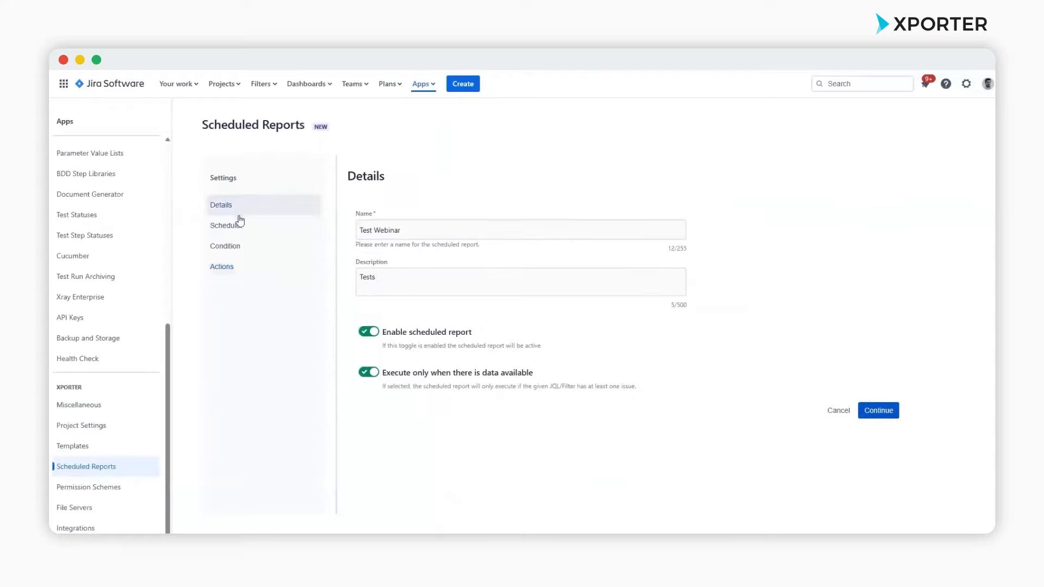
click(872, 412)
click(879, 364)
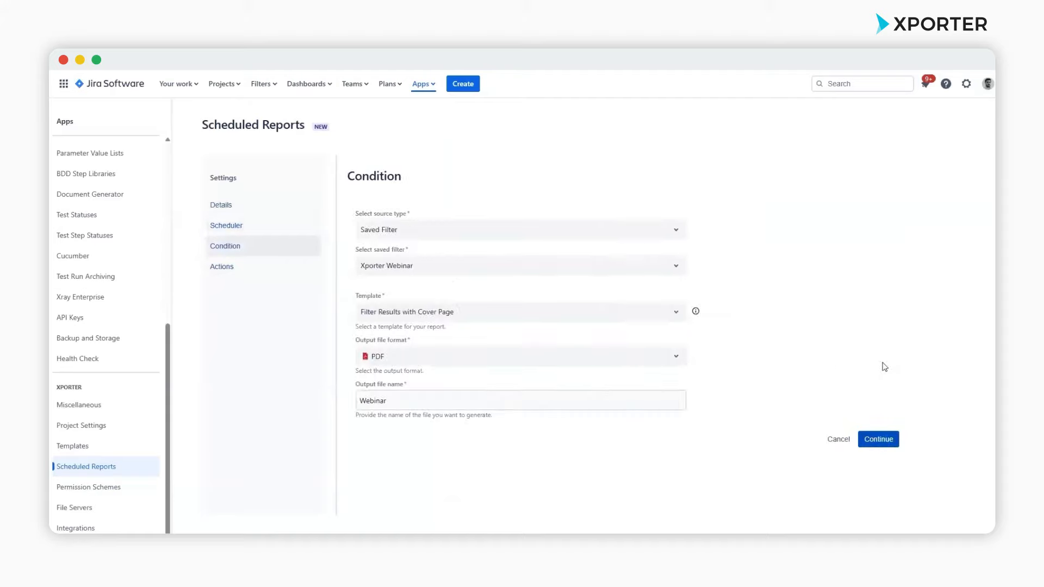
click(882, 438)
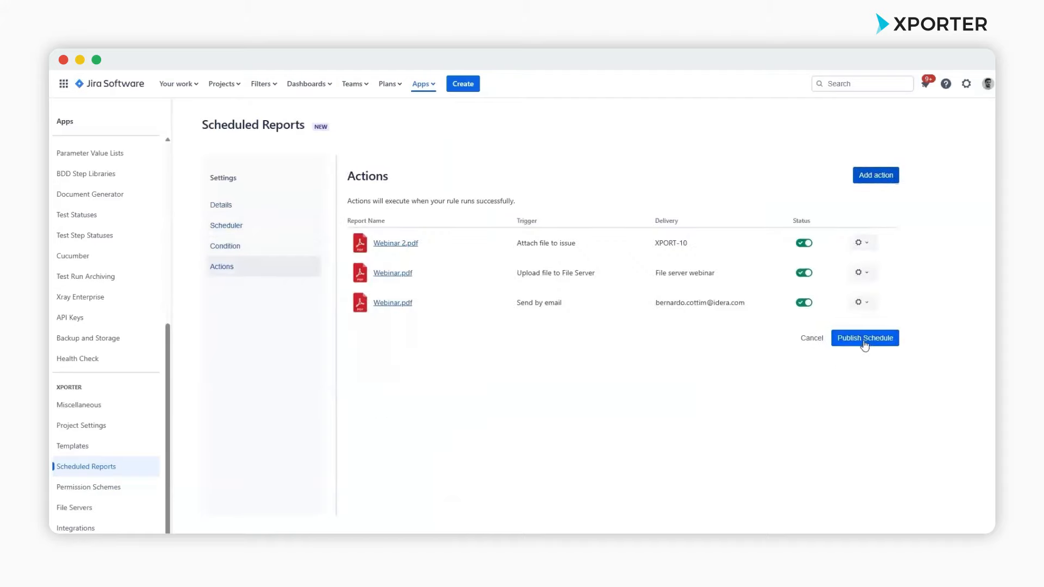
click(865, 339)
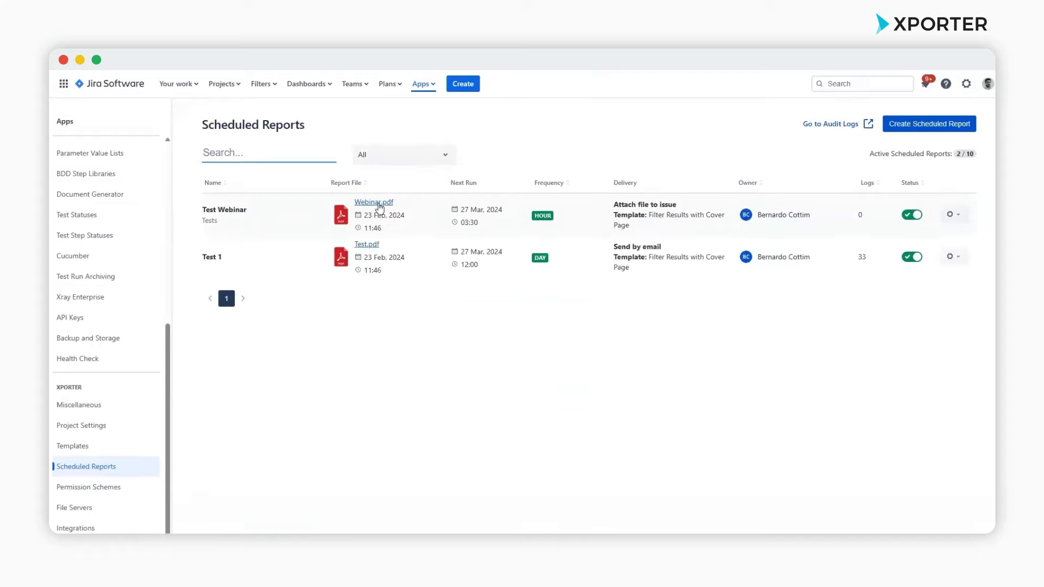
Open the audit logs and filter them by the Scheduled Reports scope
click(379, 207)
click(827, 124)
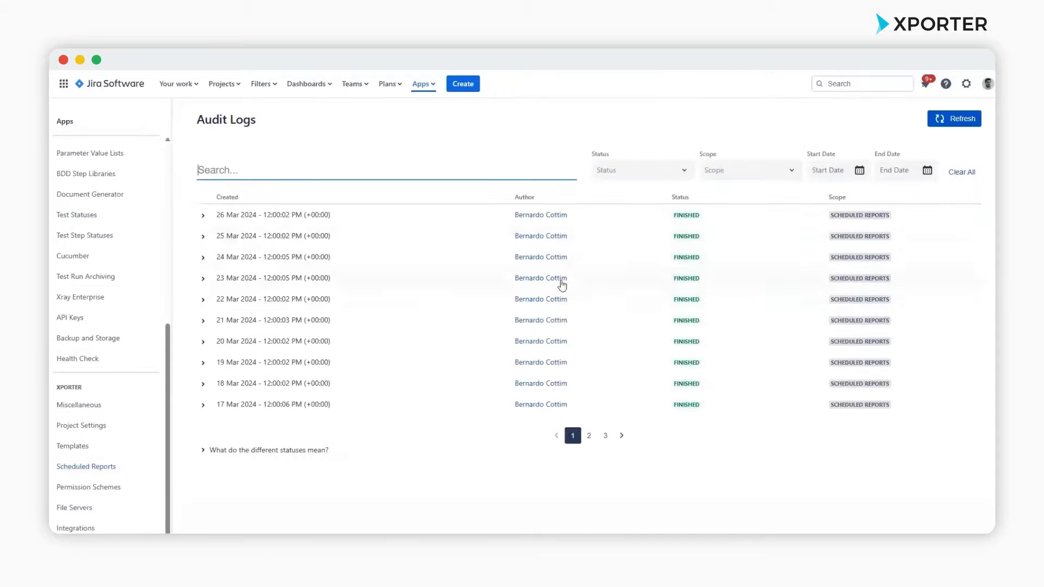
click(728, 170)
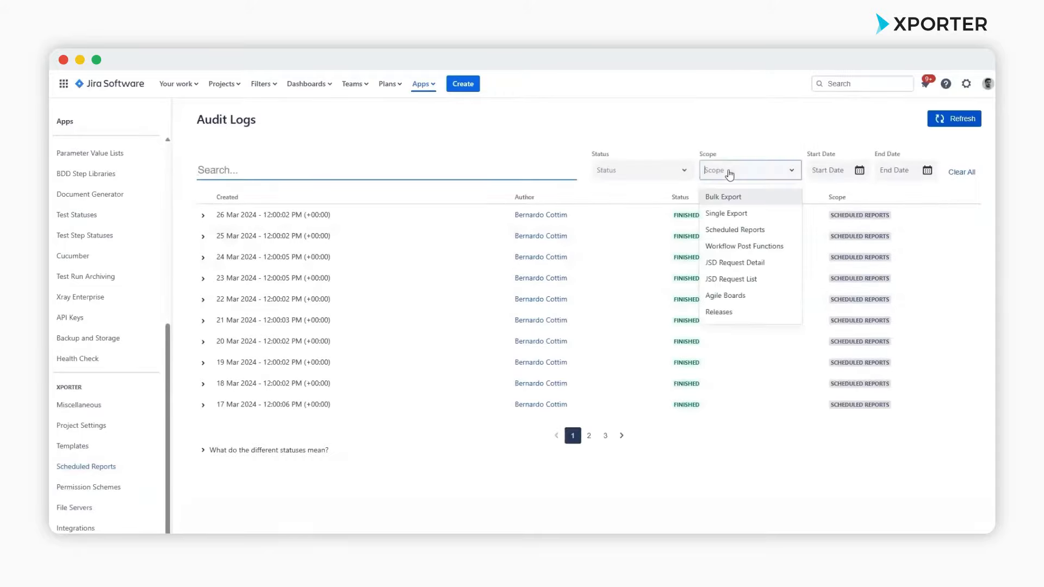
click(767, 233)
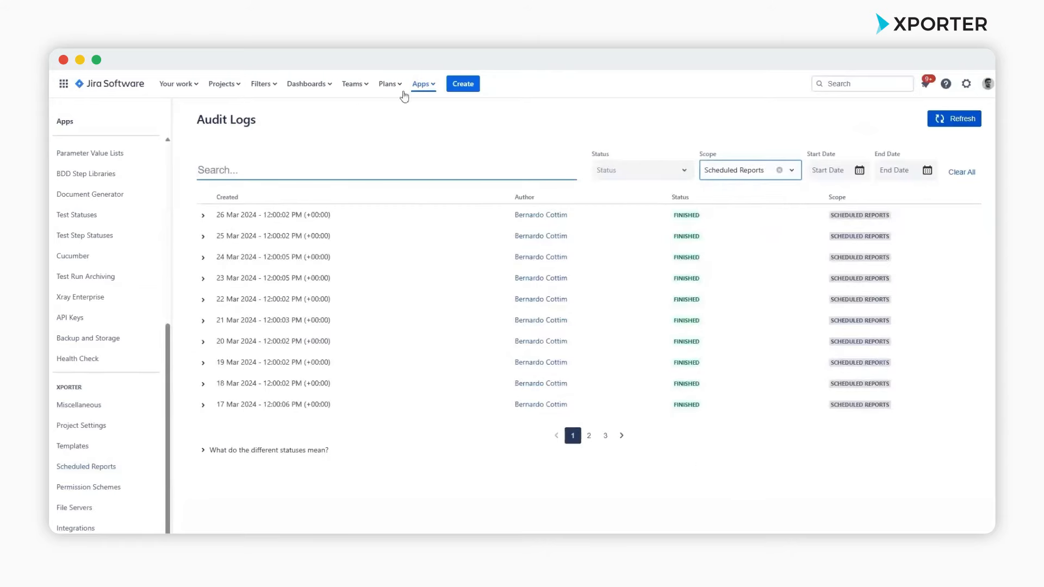
Return to the scheduled reports list, and disable and re-enable the Test Webinar report
click(421, 84)
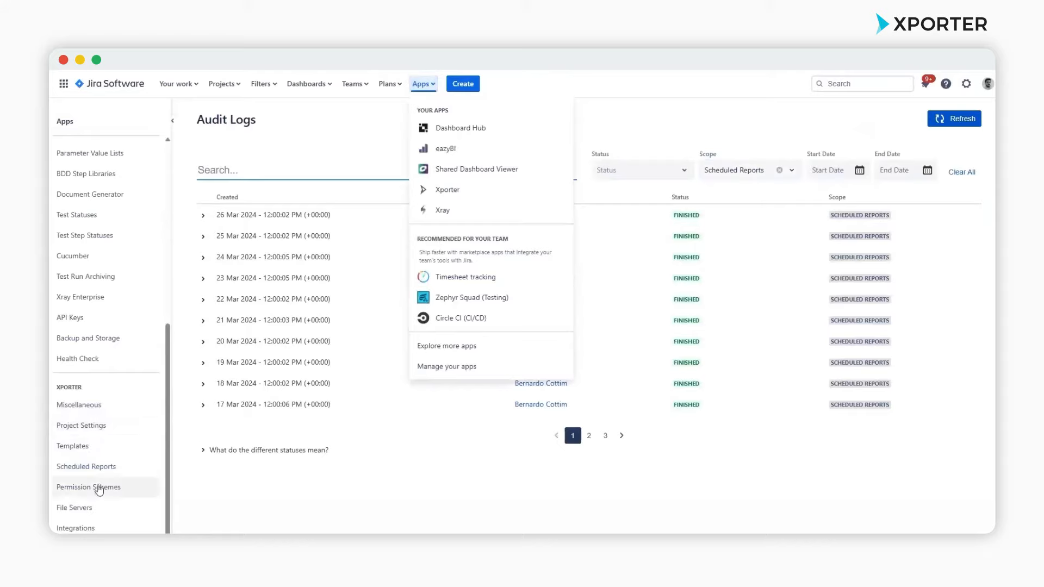
click(103, 467)
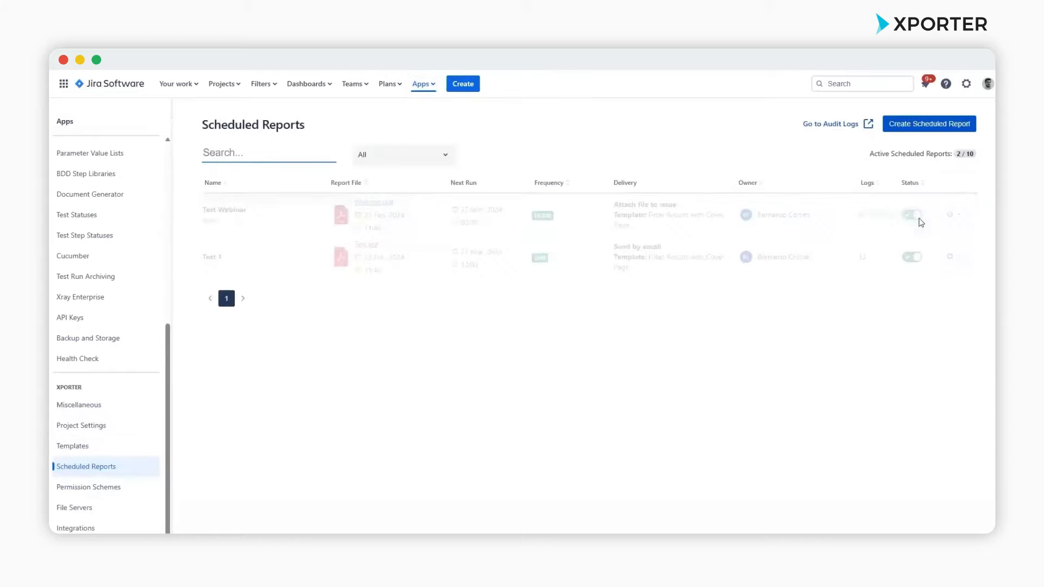
click(919, 220)
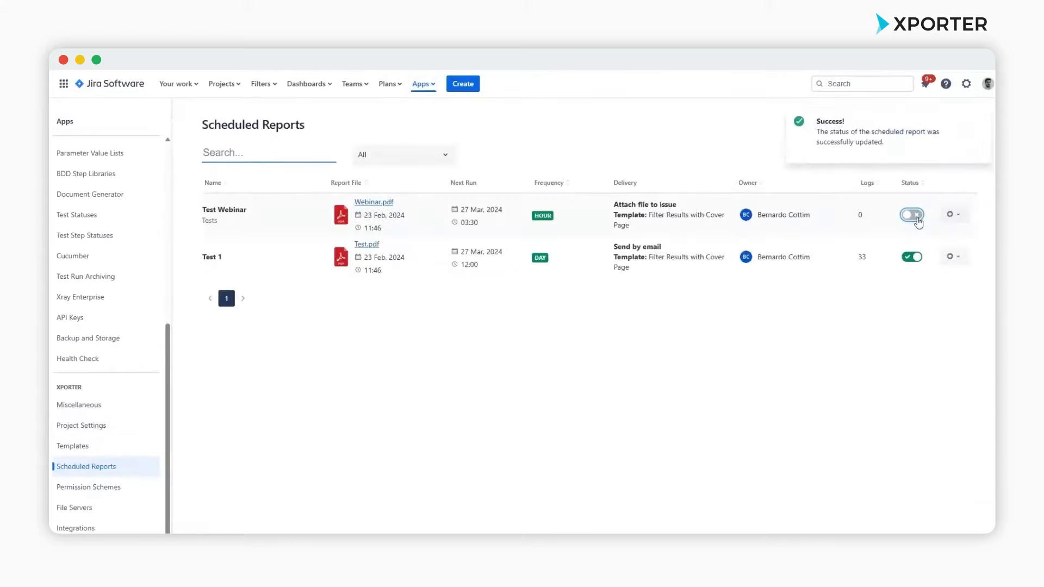
click(916, 220)
Check the management options of the Test Webinar report and the number of active scheduled reports
click(950, 216)
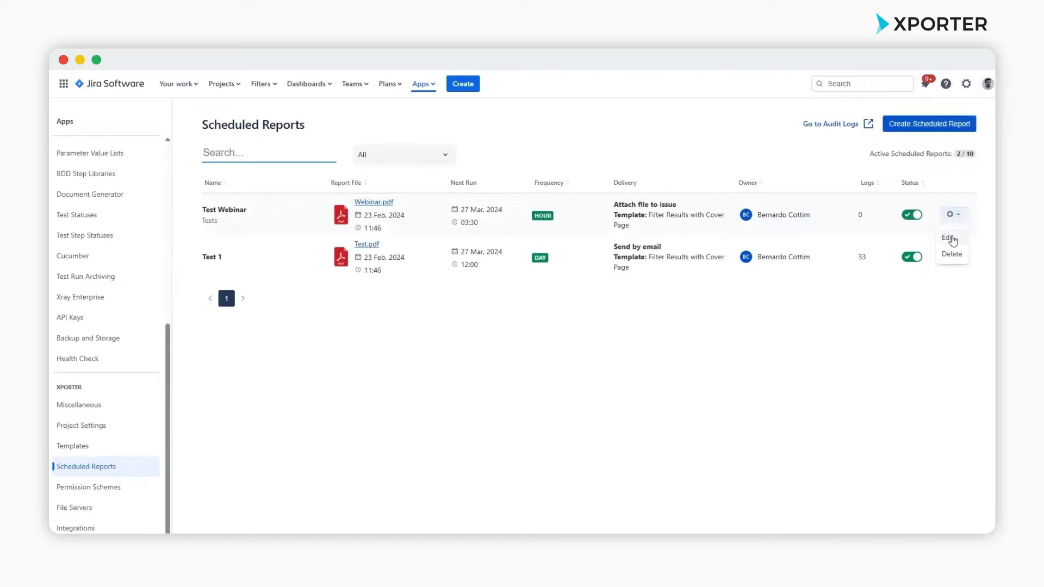
click(857, 364)
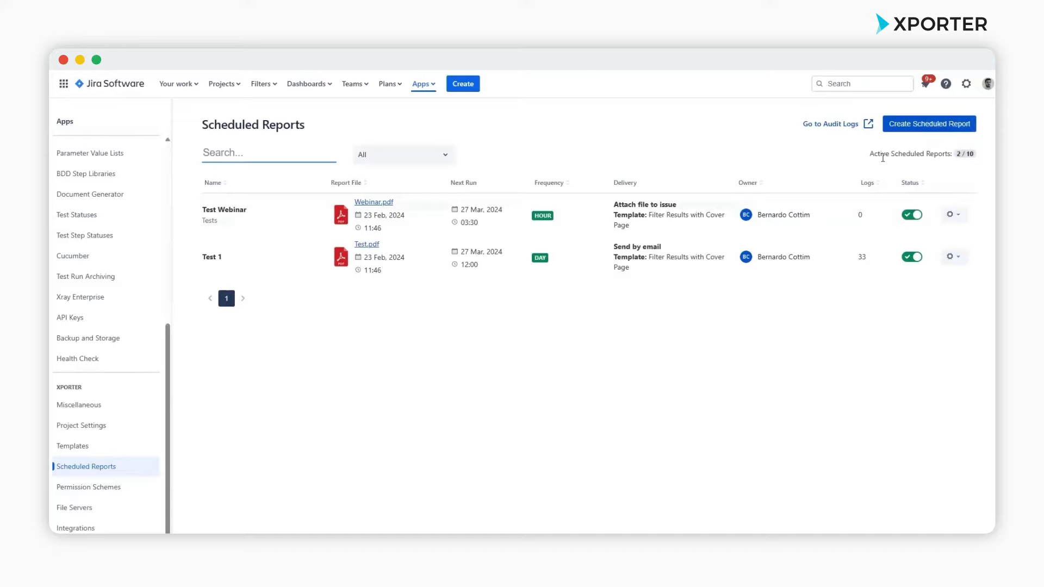
drag(869, 154, 976, 156)
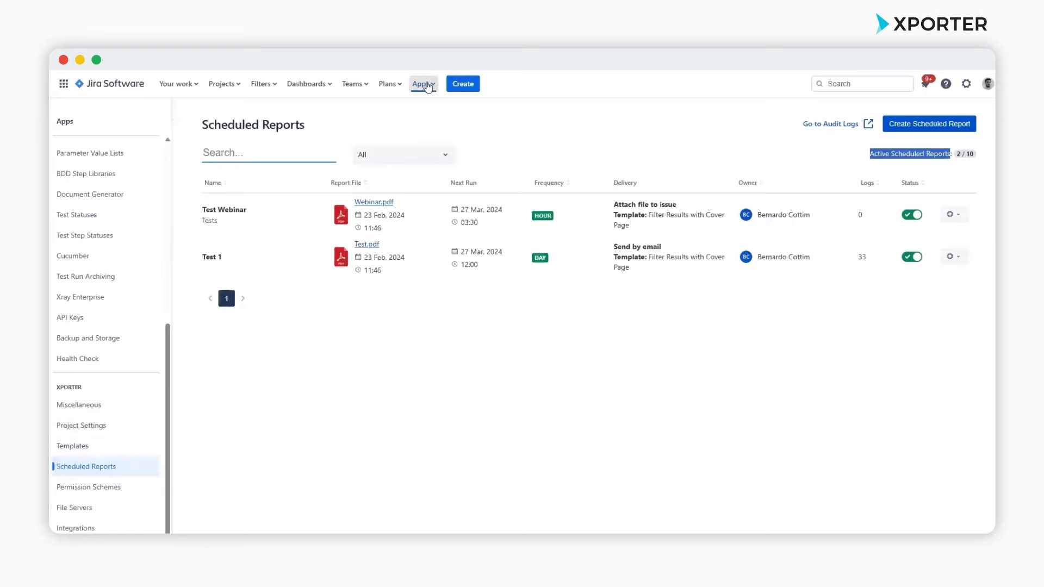
Open the scheduled reports list from the Xporter app's own pages instead of the administration area
click(426, 86)
click(467, 189)
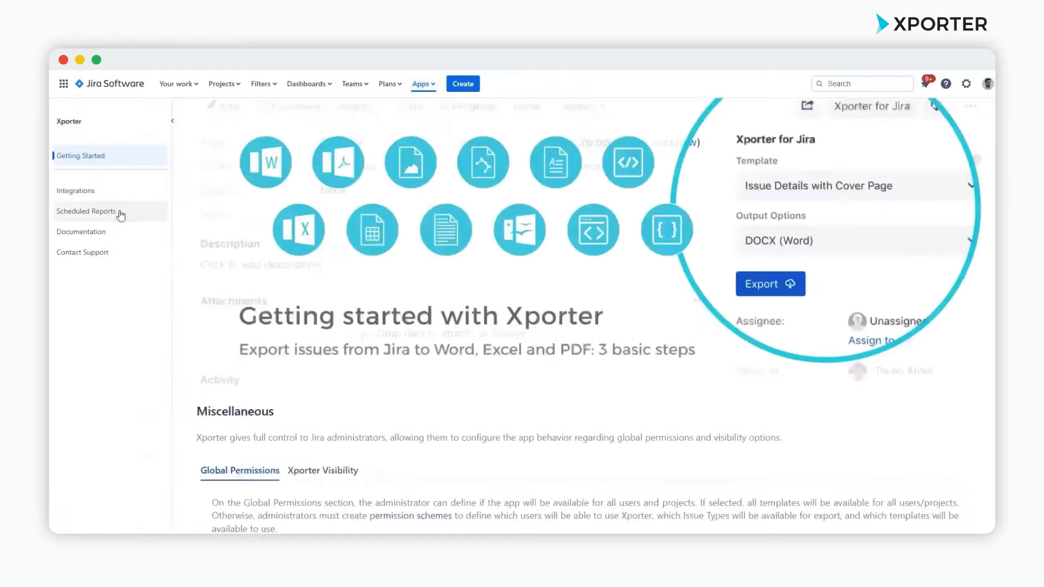
click(120, 212)
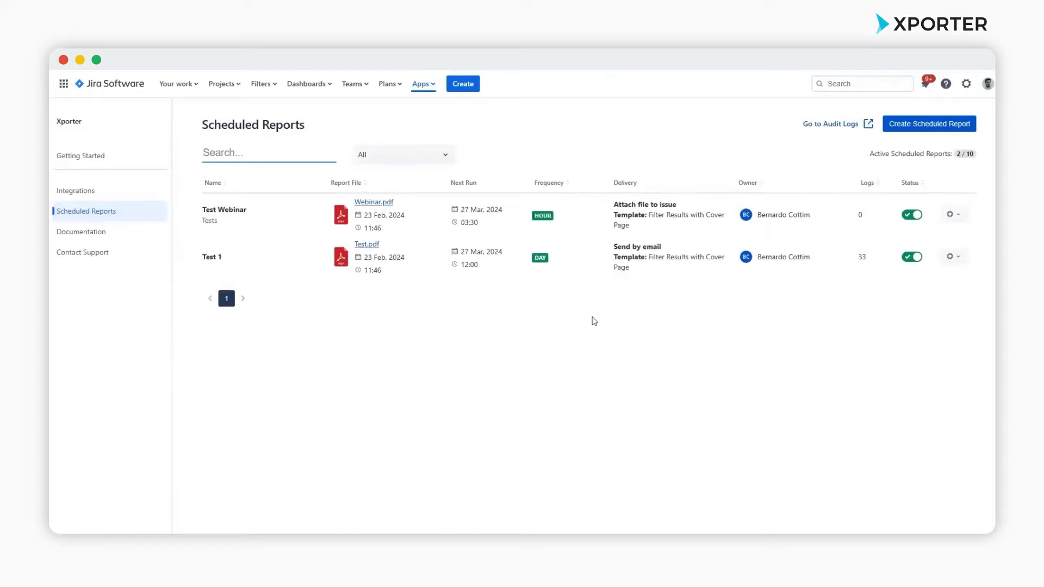
View the Demo Scrum Project board and open Xporter's Project Settings in the apps administration
click(223, 84)
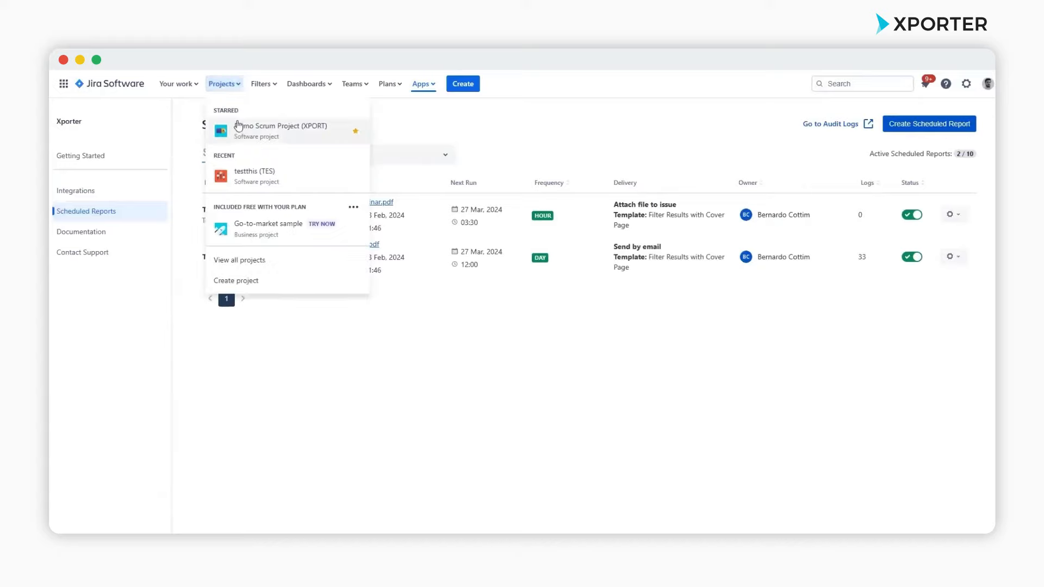
click(239, 126)
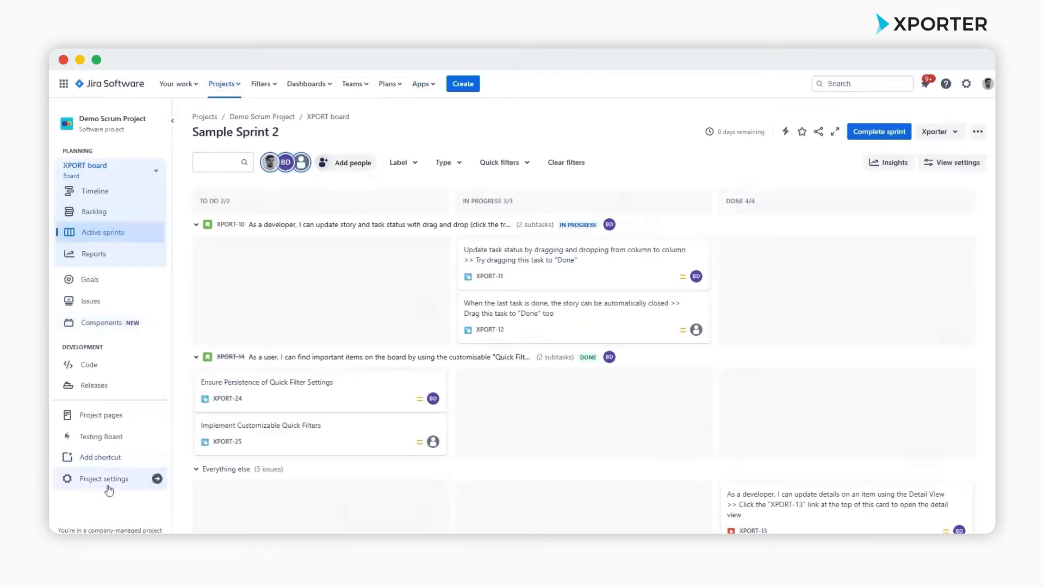
click(967, 86)
click(788, 348)
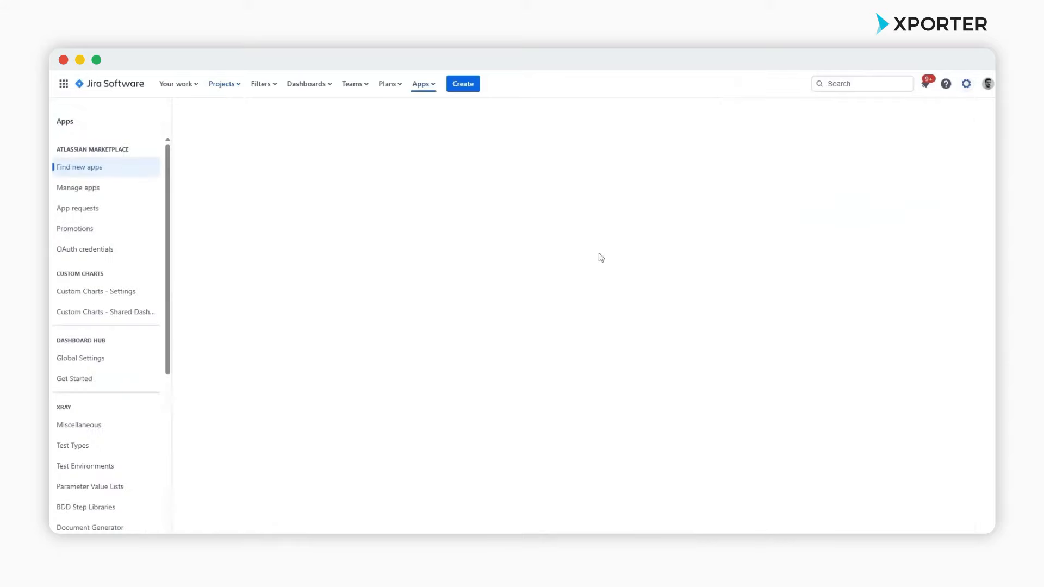
scroll(136, 356, down, 5)
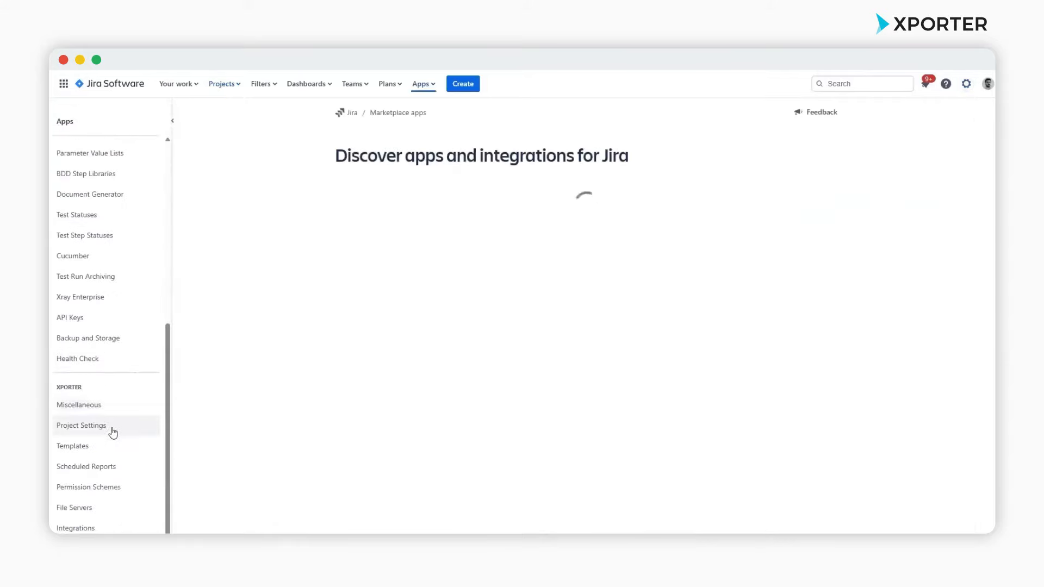
click(81, 427)
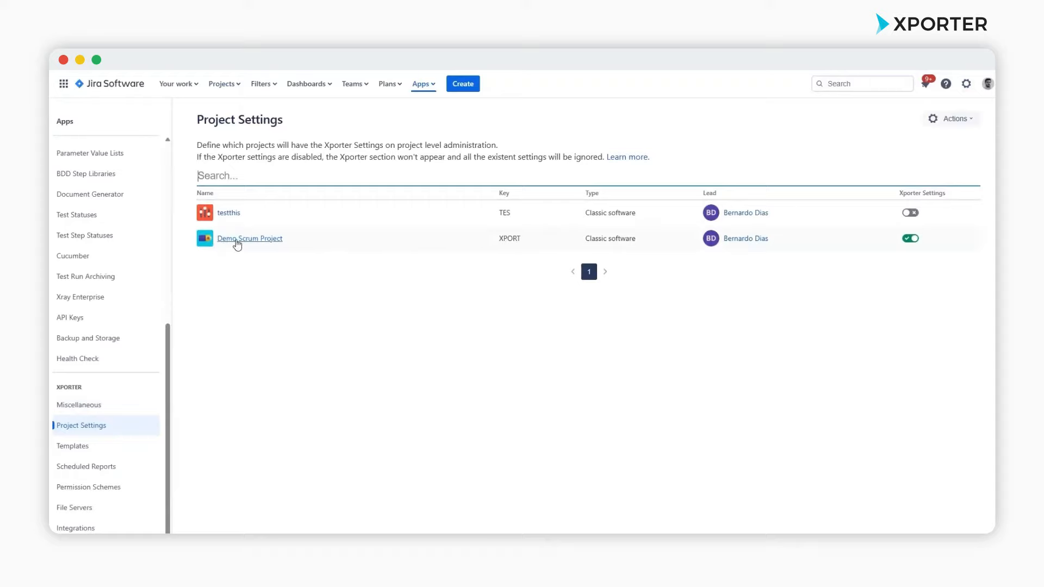
Open the Demo Scrum Project's settings and go to its project-level Xporter configuration
click(220, 84)
click(253, 138)
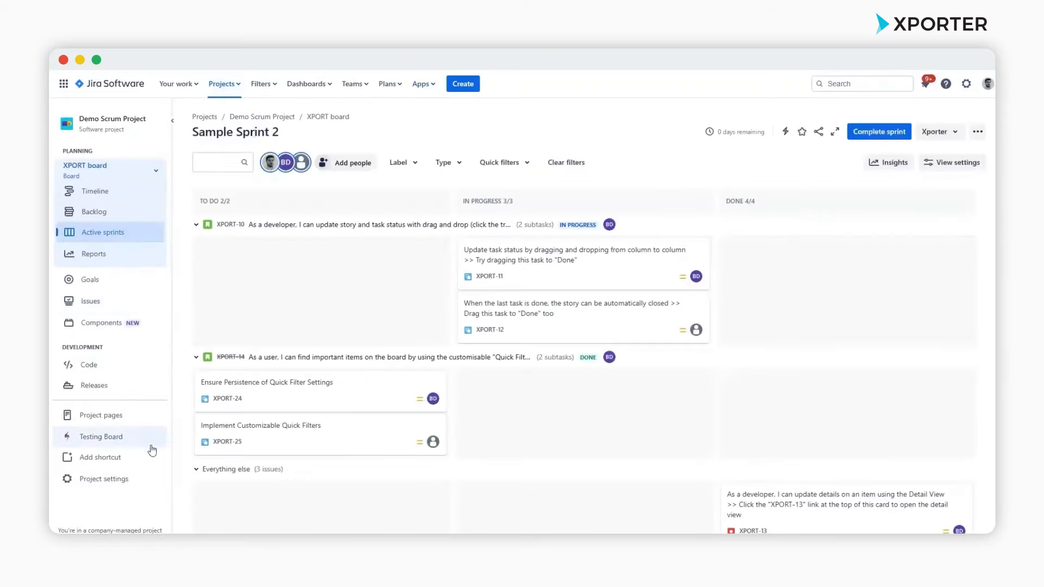
click(95, 483)
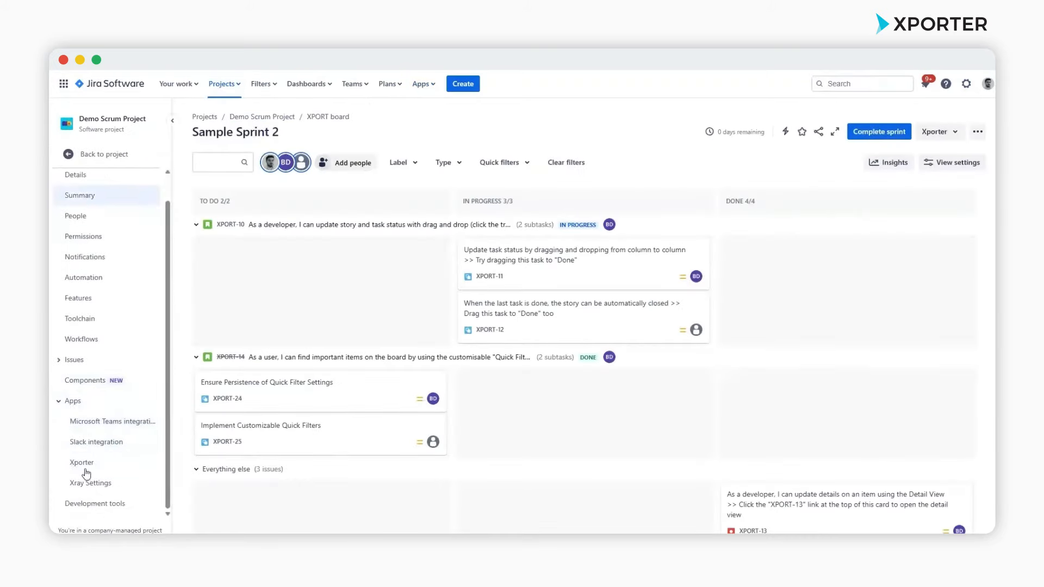
click(75, 432)
scroll(75, 434, down, 1)
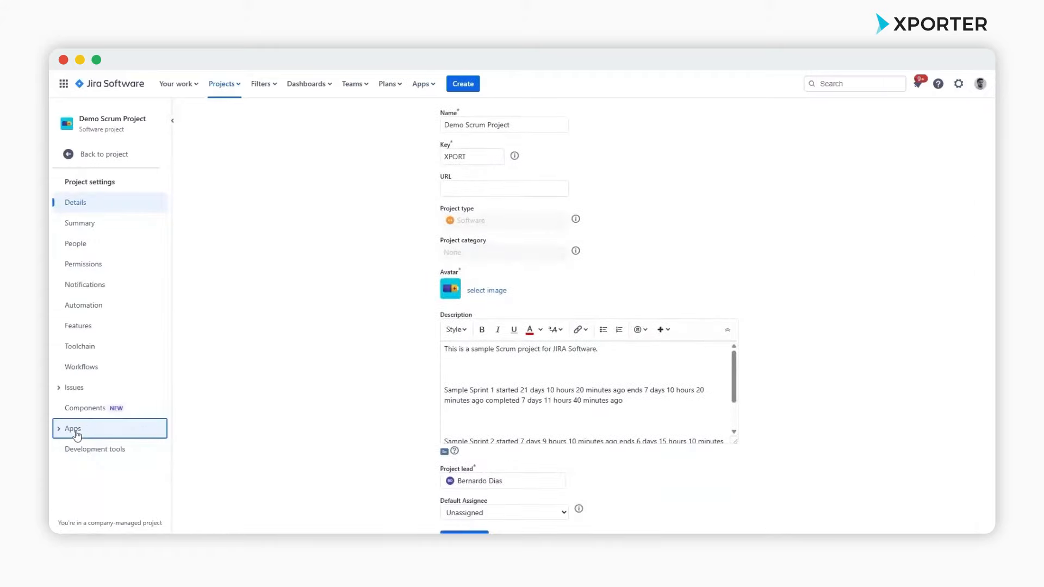
click(76, 432)
scroll(81, 436, down, 1)
click(98, 452)
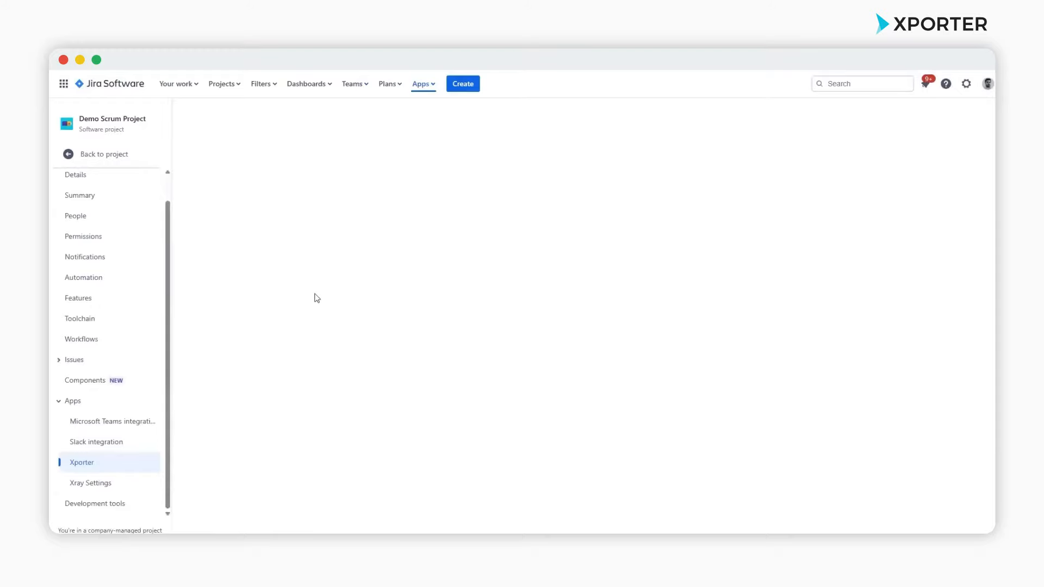
Edit the project's "Issue Details with Cover Page" template to add the Scheduled Reports scope, and save the update
click(211, 120)
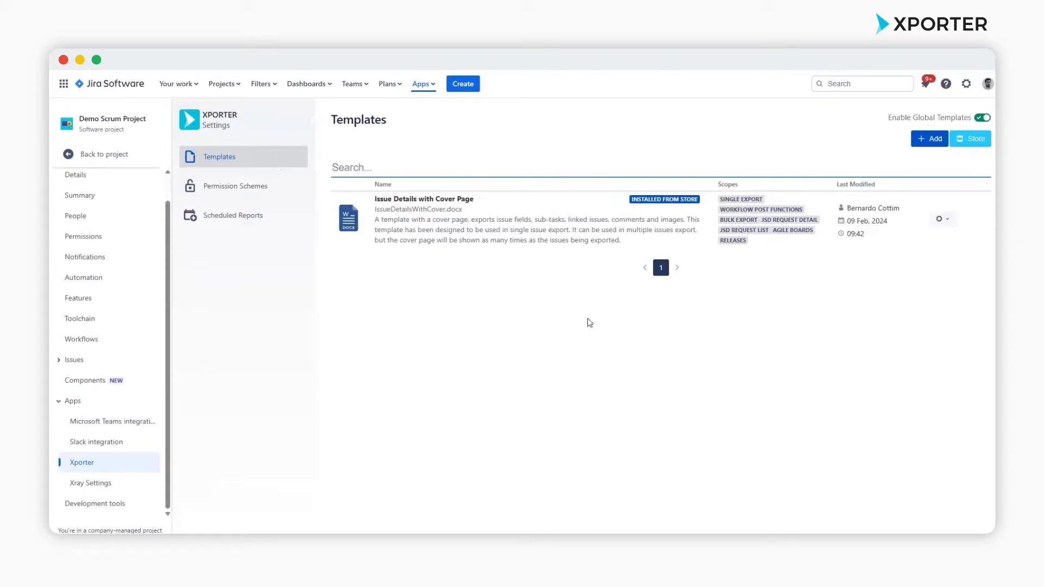
click(948, 220)
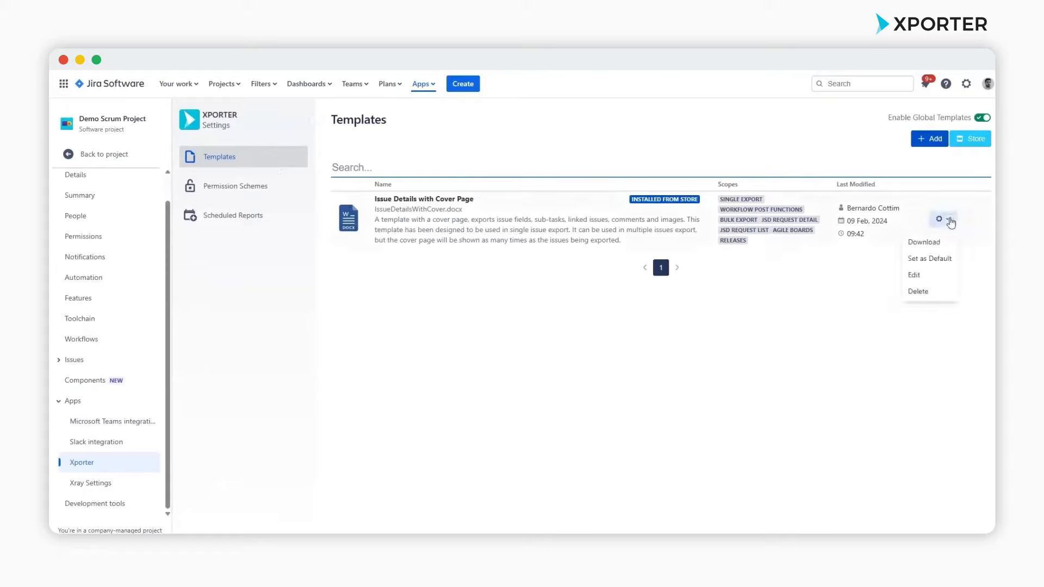
click(937, 276)
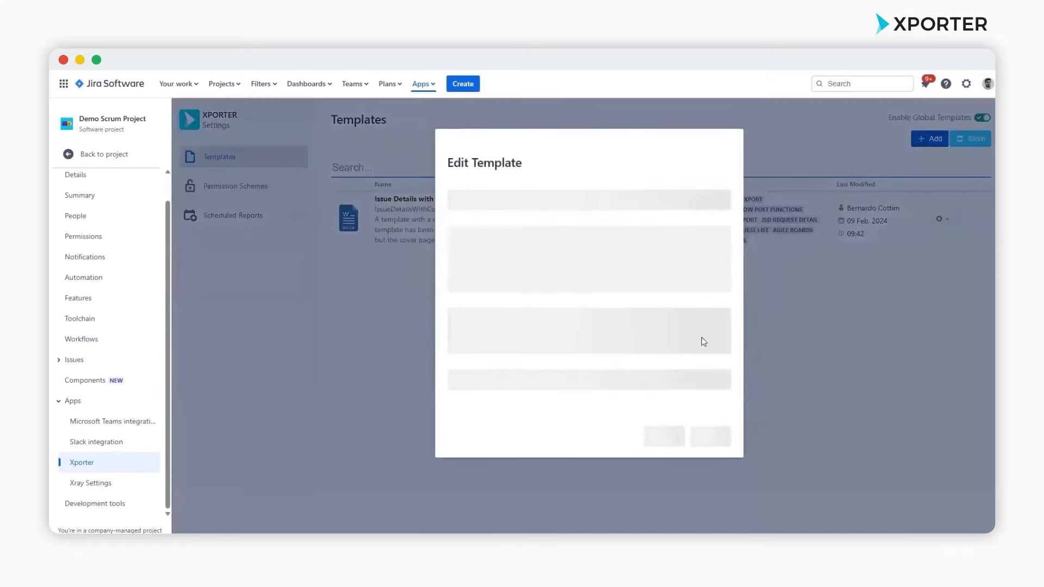
click(648, 344)
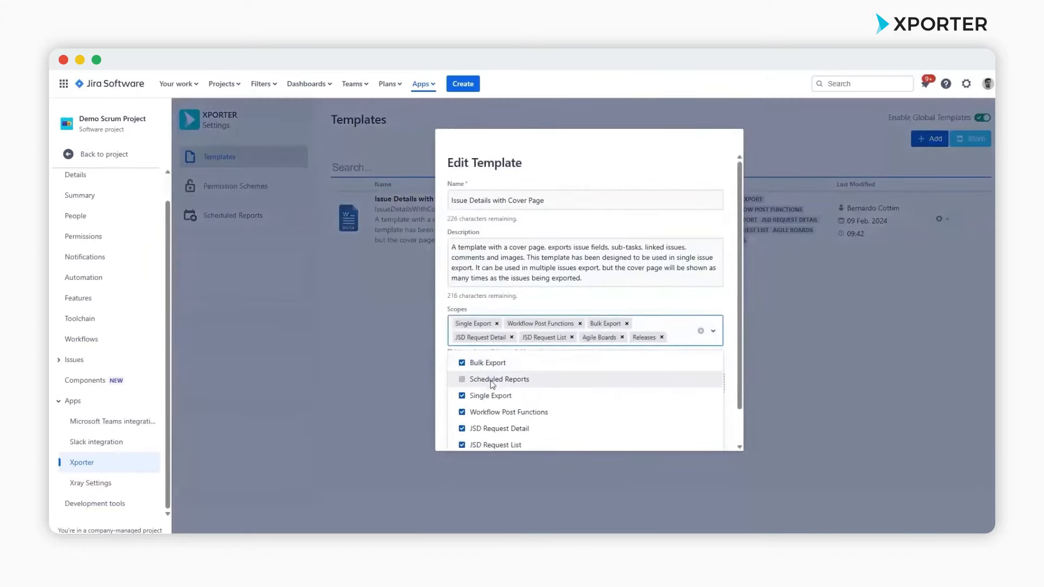
click(461, 380)
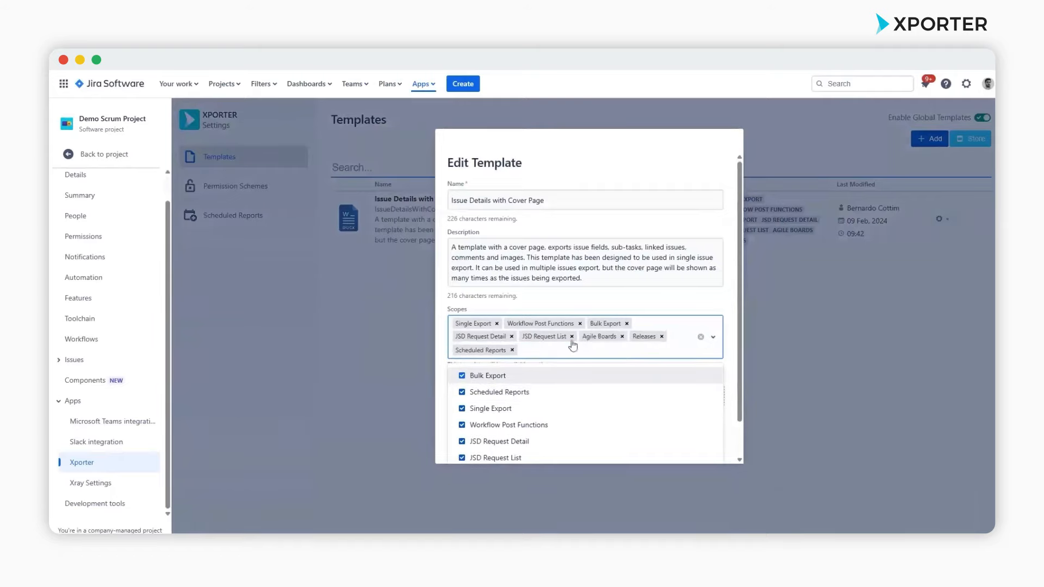
scroll(629, 333, down, 1)
click(732, 385)
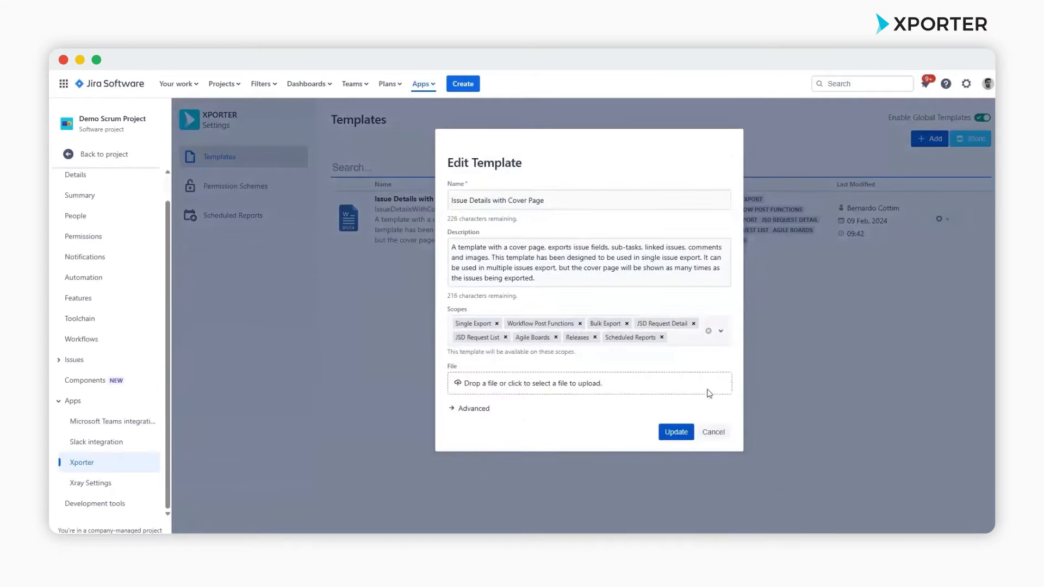
click(675, 438)
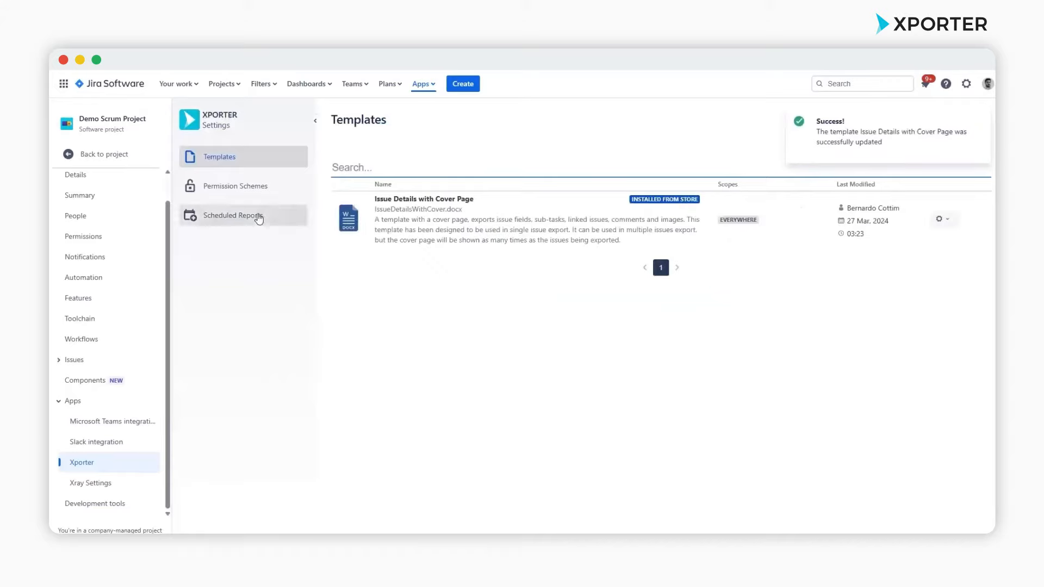
View the project's Xporter permission schemes, and open its scheduled reports with the settings navigation collapsed
click(254, 188)
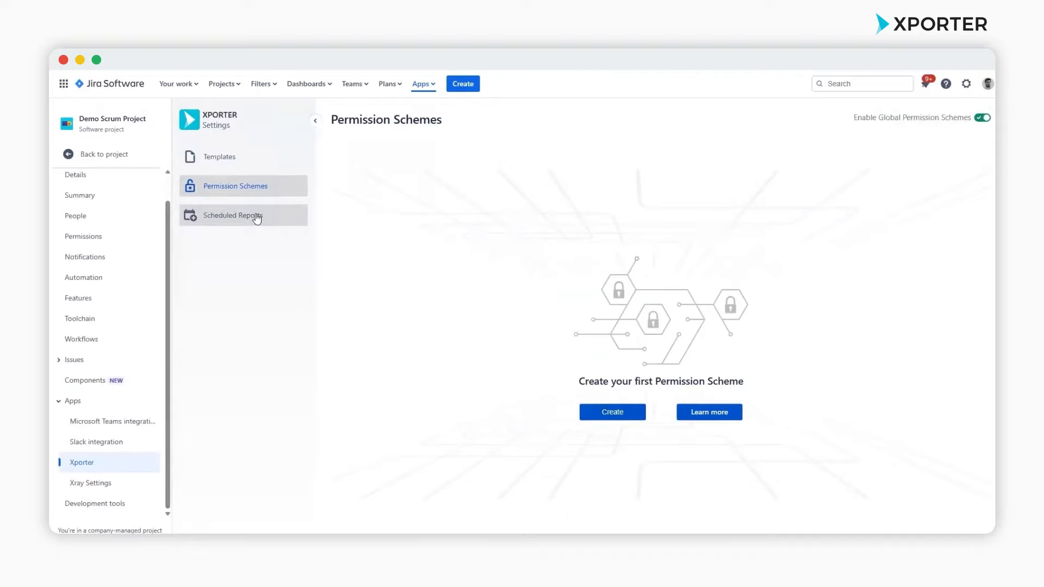
click(257, 217)
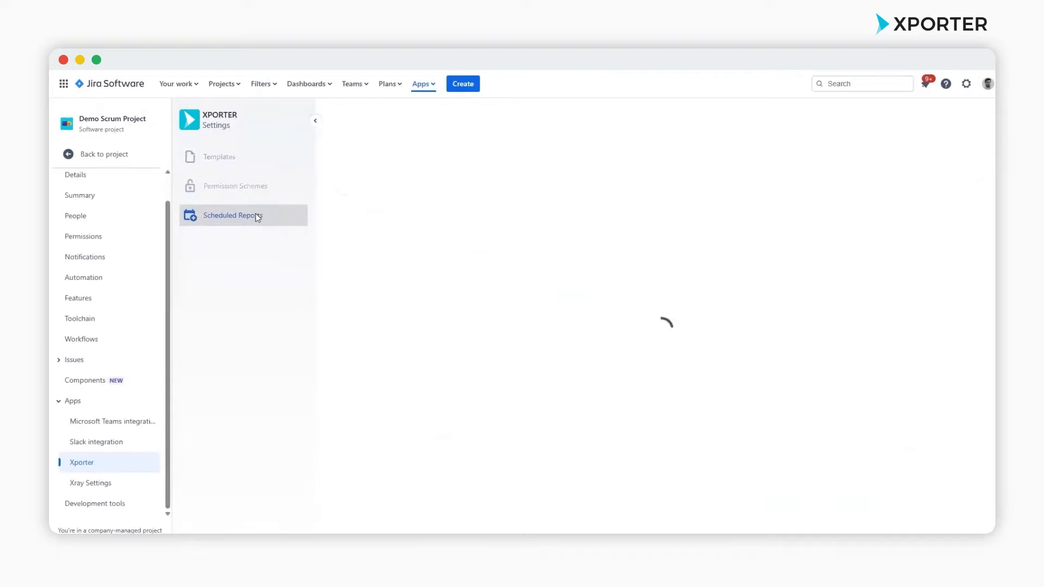
click(316, 122)
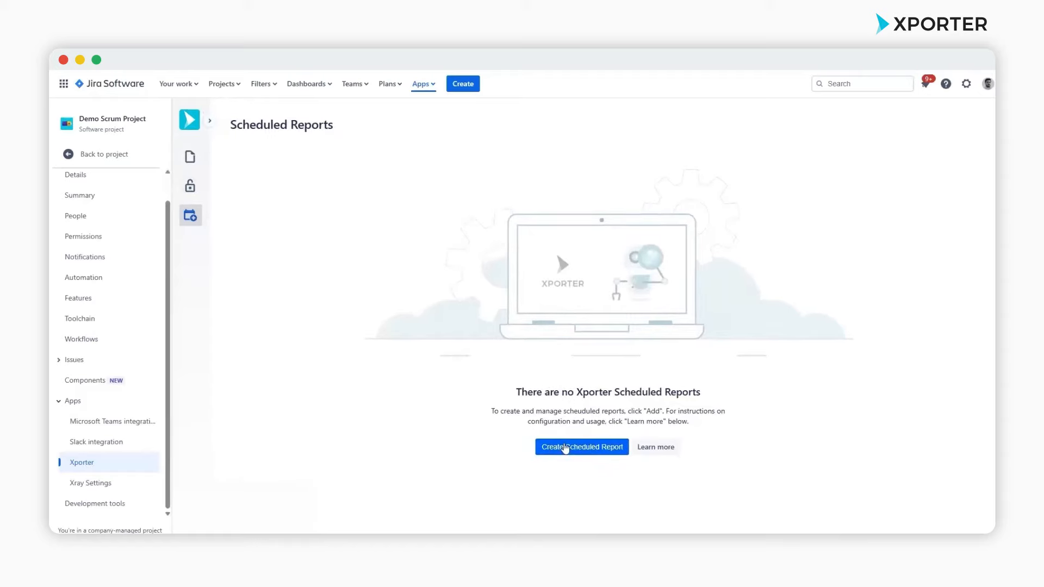
Create a project scheduled report named "Xporter 2" with description "Teste", set to execute only when data is available, and continue to scheduling
click(566, 447)
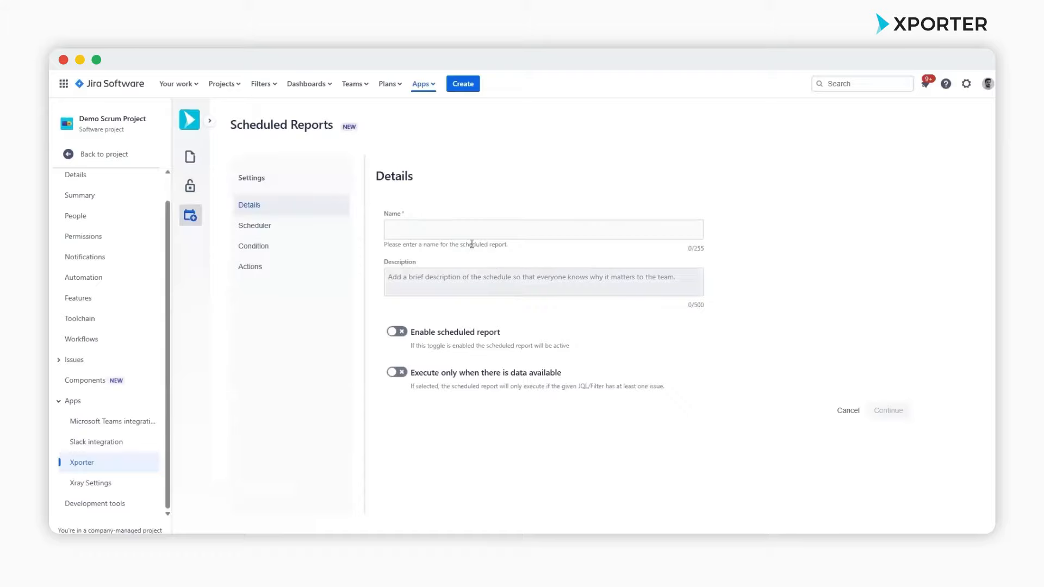
click(470, 225)
text(Xpor)
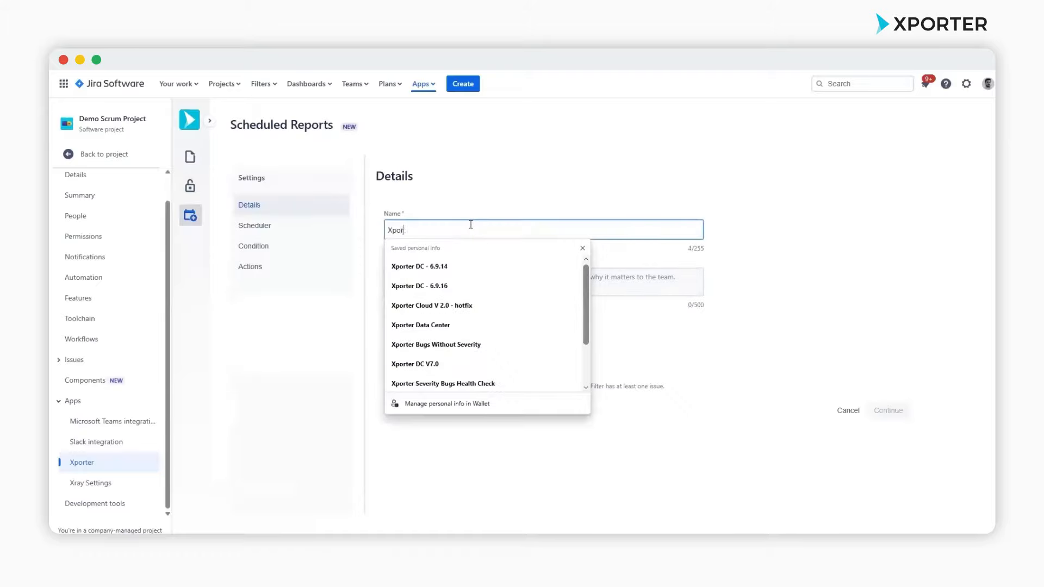
text(ter 2)
key(Tab)
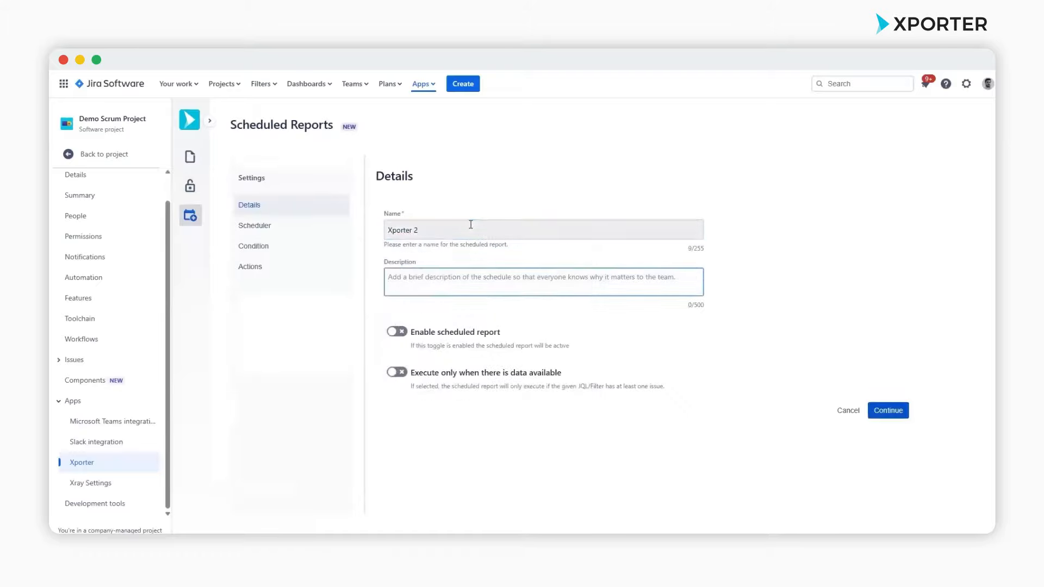
text(Teste)
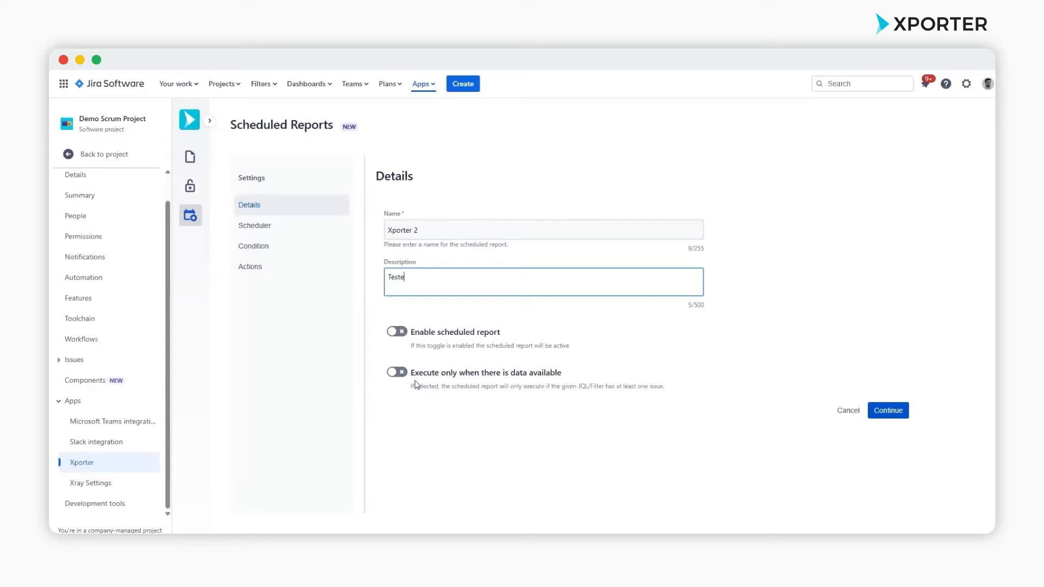
click(397, 371)
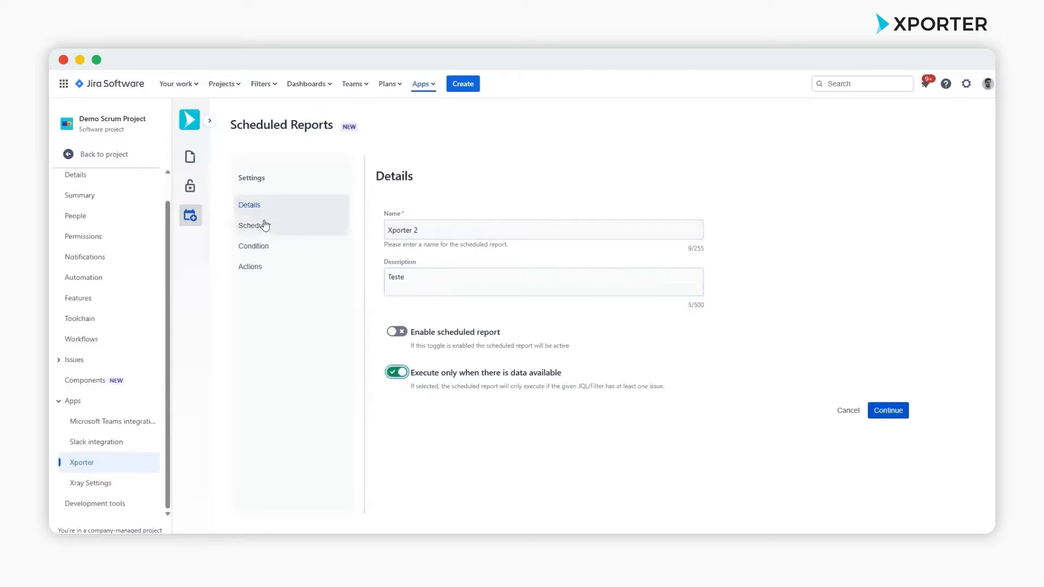
click(886, 412)
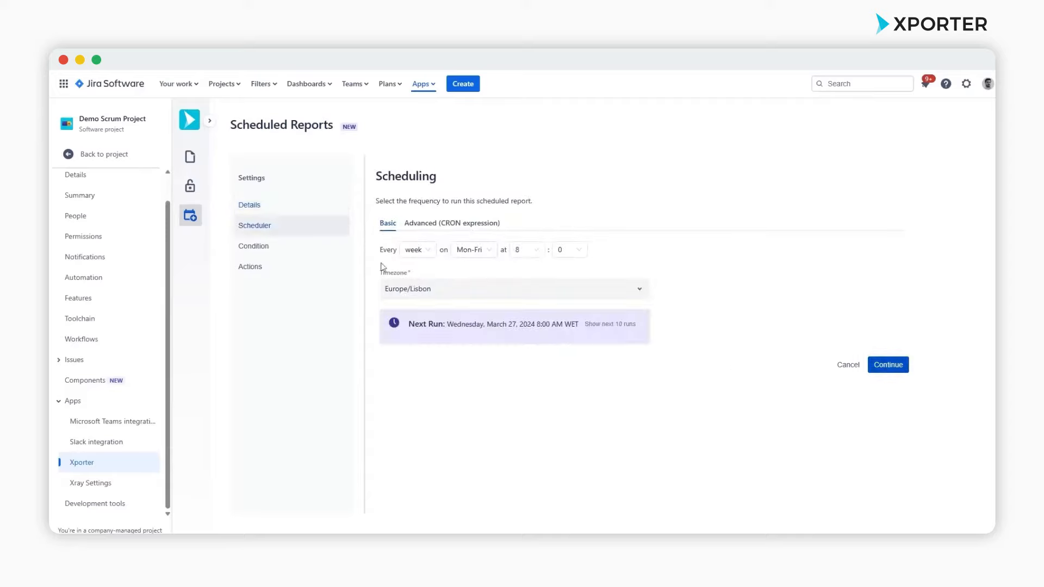
Schedule the report every month on day 15 and on Wednesday instead of Monday to Friday
click(432, 250)
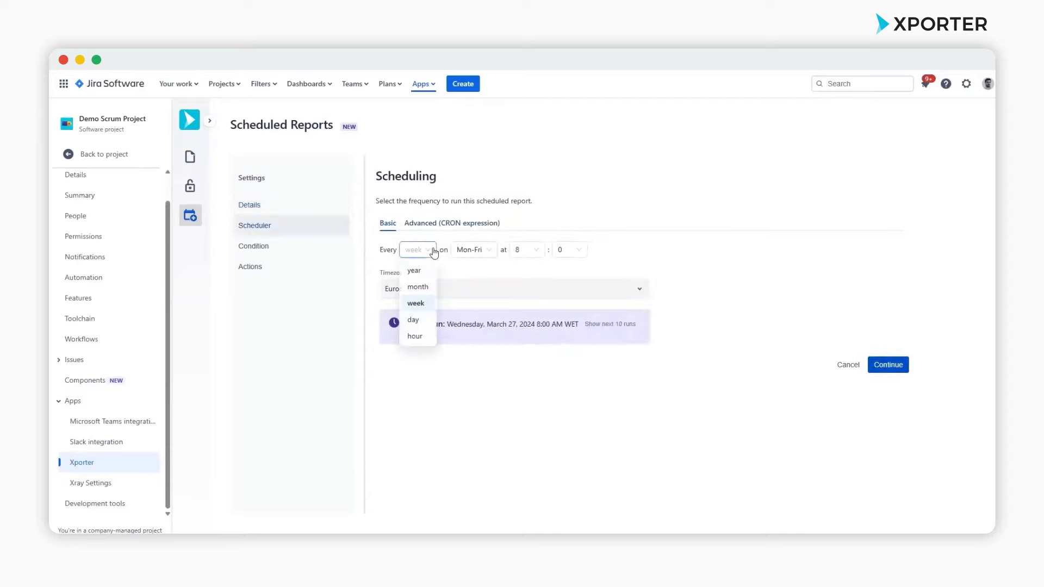
click(428, 287)
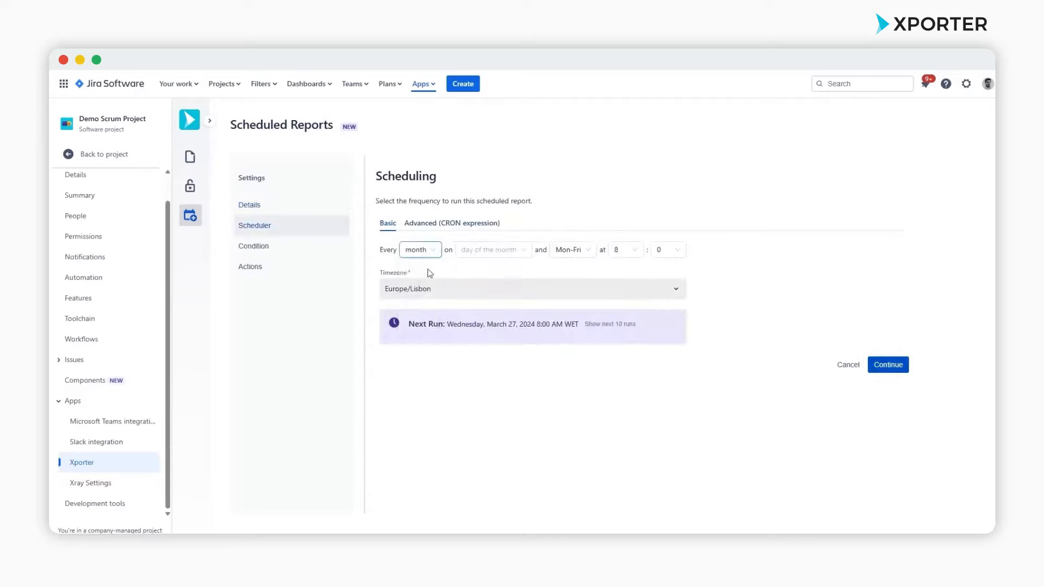
click(519, 255)
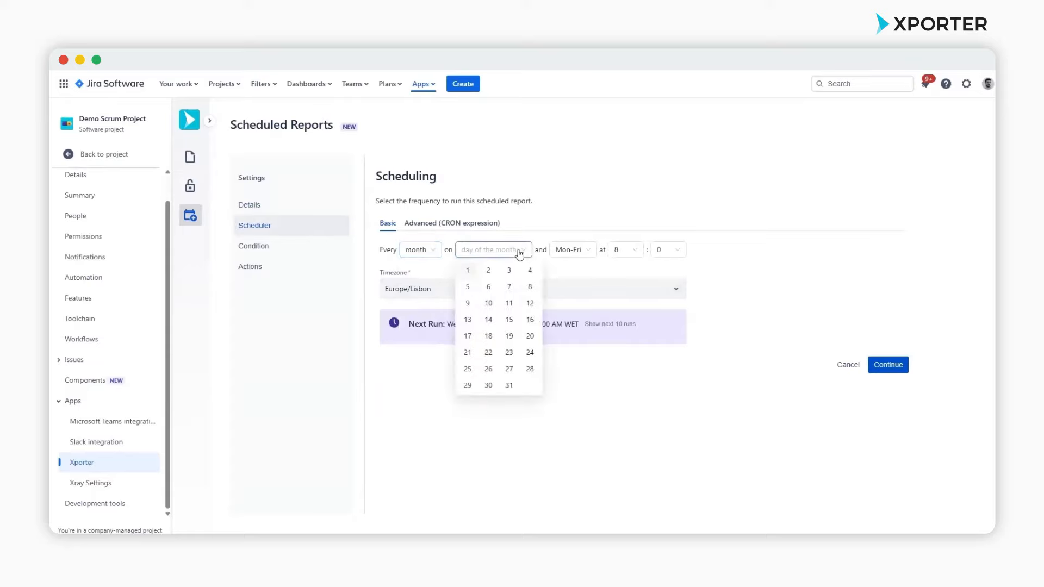
click(511, 321)
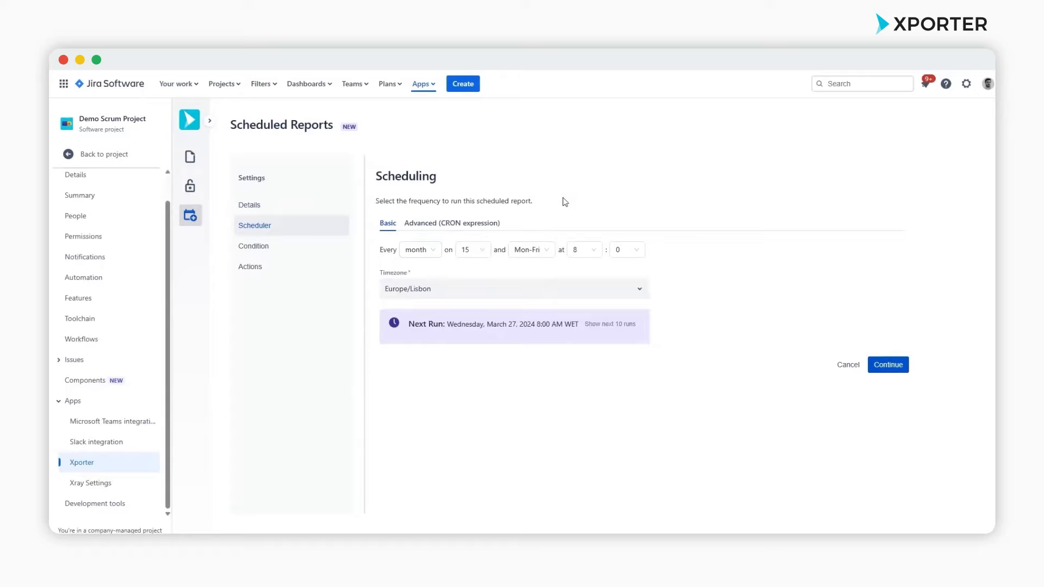
click(546, 253)
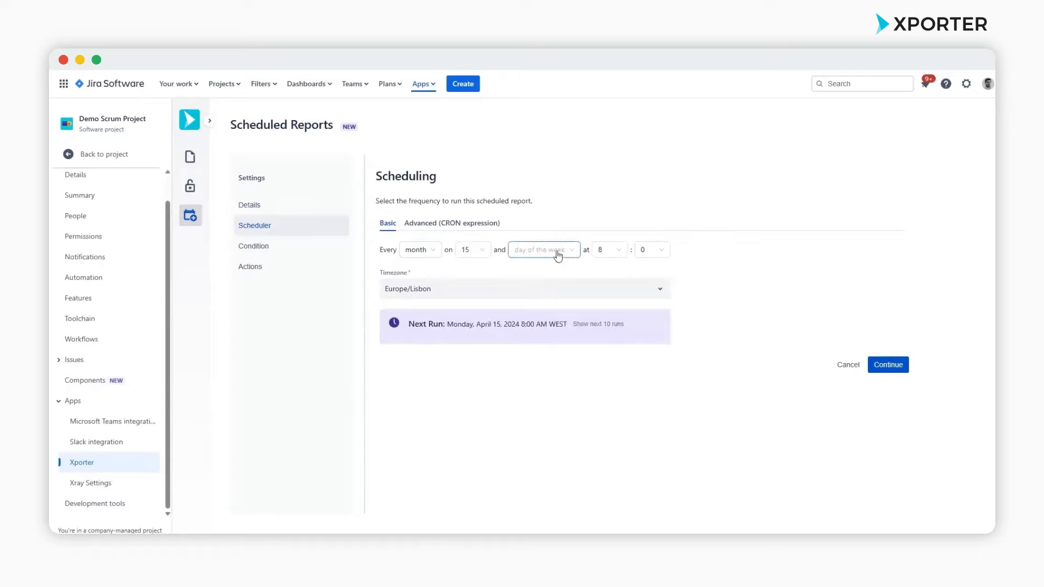
click(572, 251)
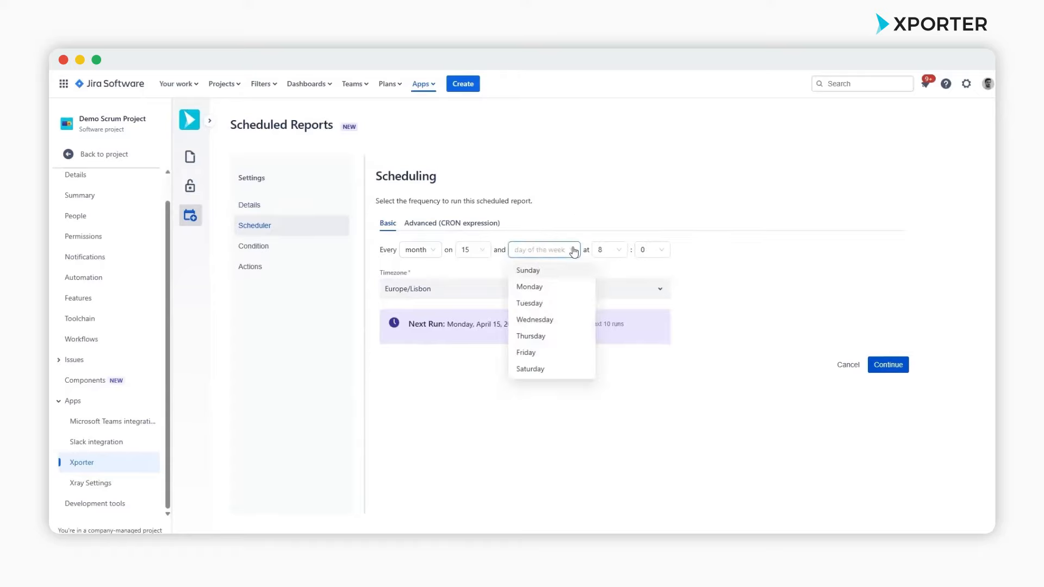
click(559, 323)
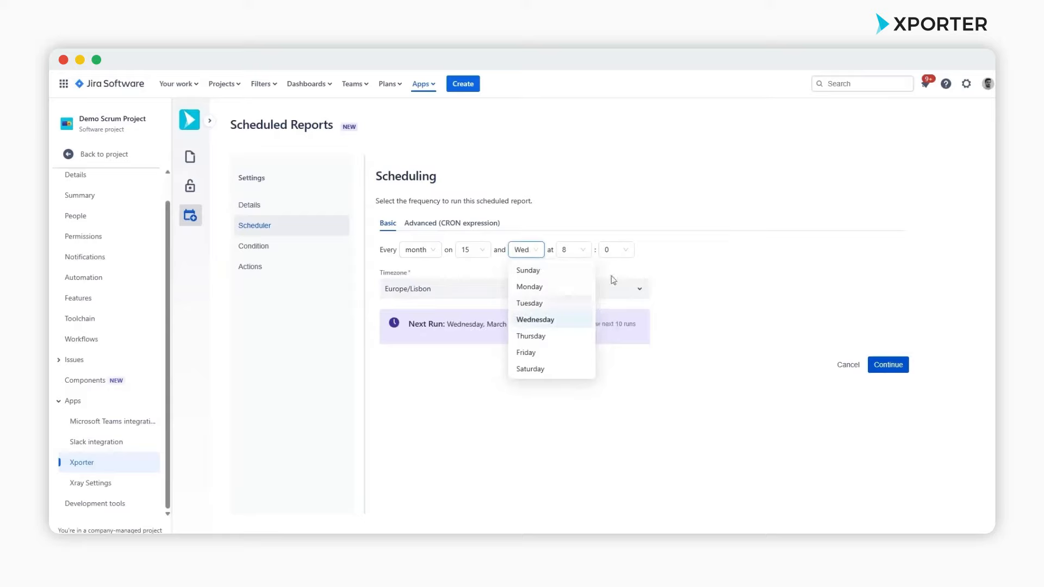
click(647, 204)
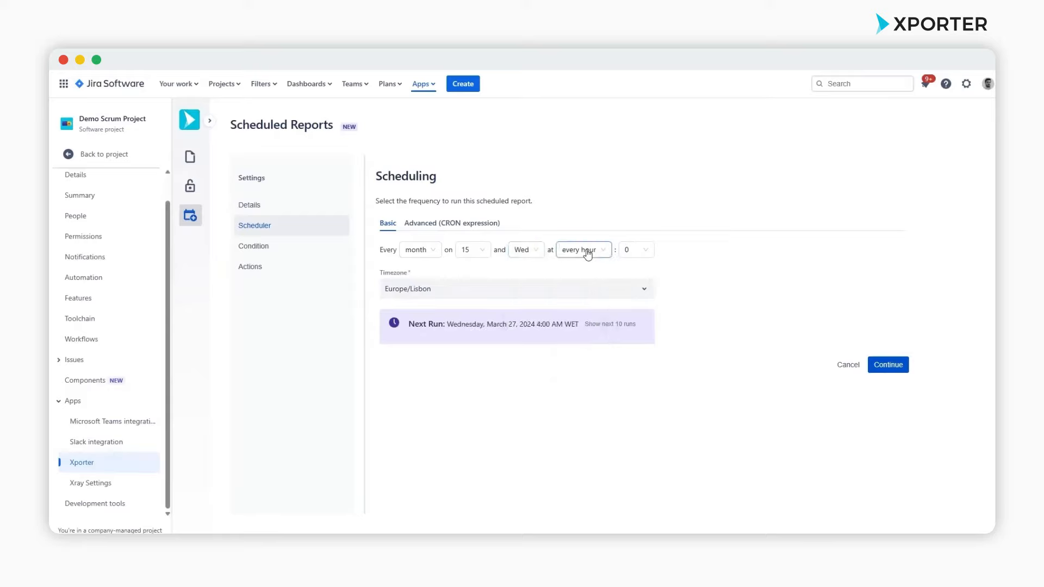
Set the run hour to 10, show the next 10 runs, and continue to the report's condition
click(587, 251)
click(580, 303)
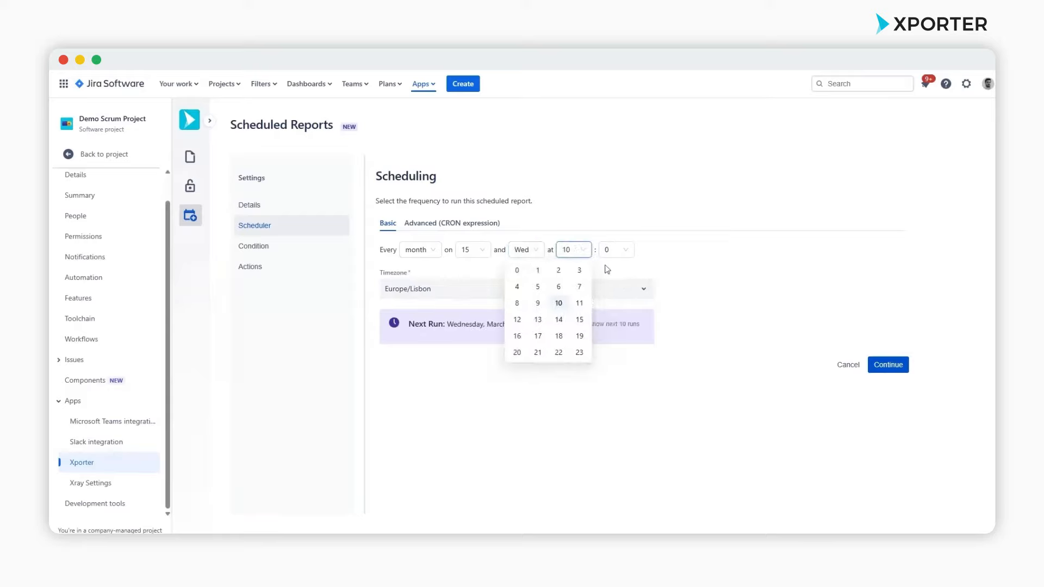
click(642, 170)
click(627, 325)
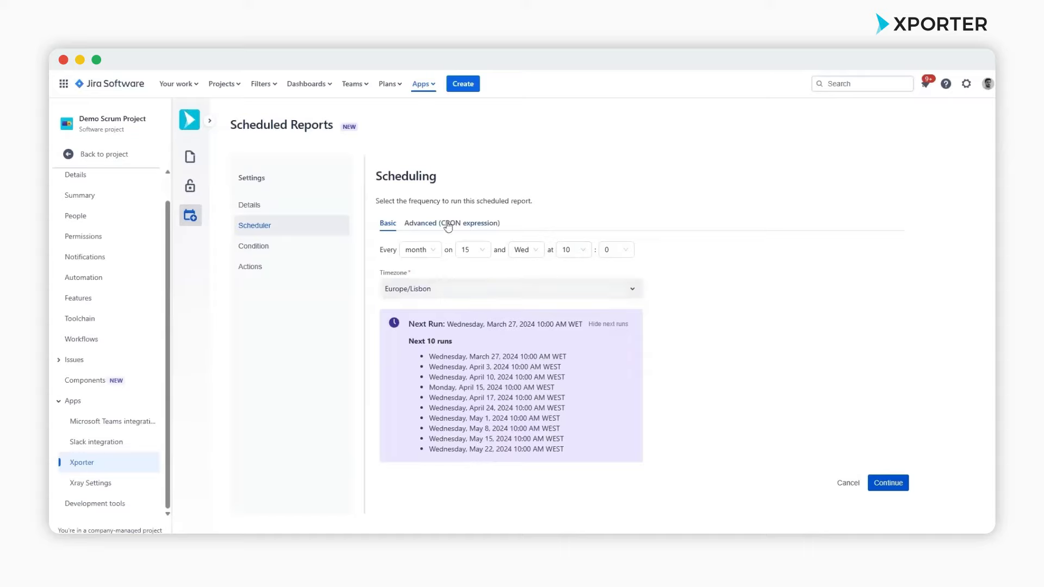
click(887, 482)
Enter the JQL project = "XPORT" and type = Story and status in (Done, "In Progress") ORDER BY created DESC, and choose template "Issue Details with Cover Page"
click(578, 278)
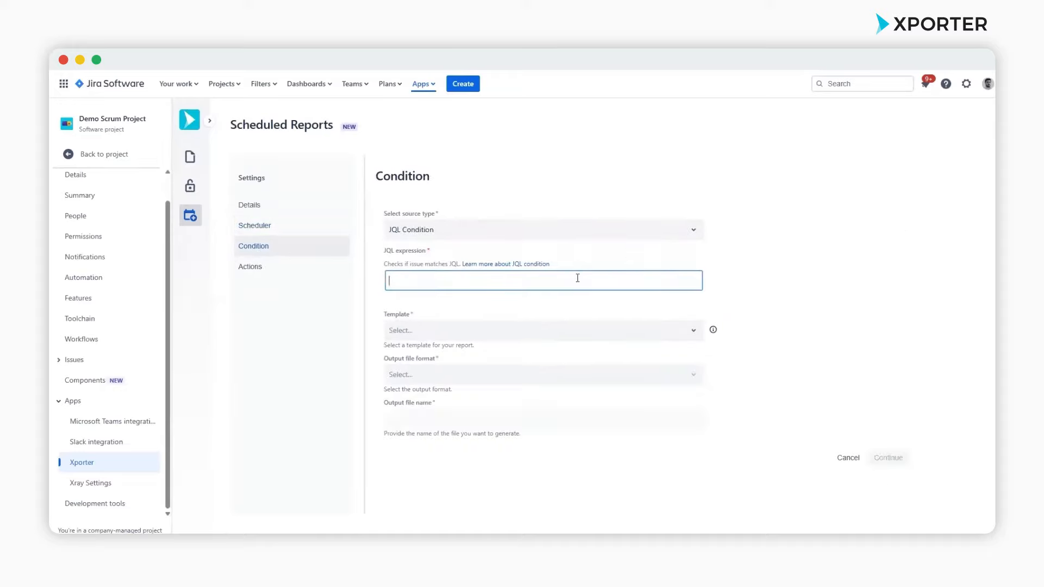
text(project = "XPORT" and type = Story and status in (Done, "In Progress") ORDER BY created DESC)
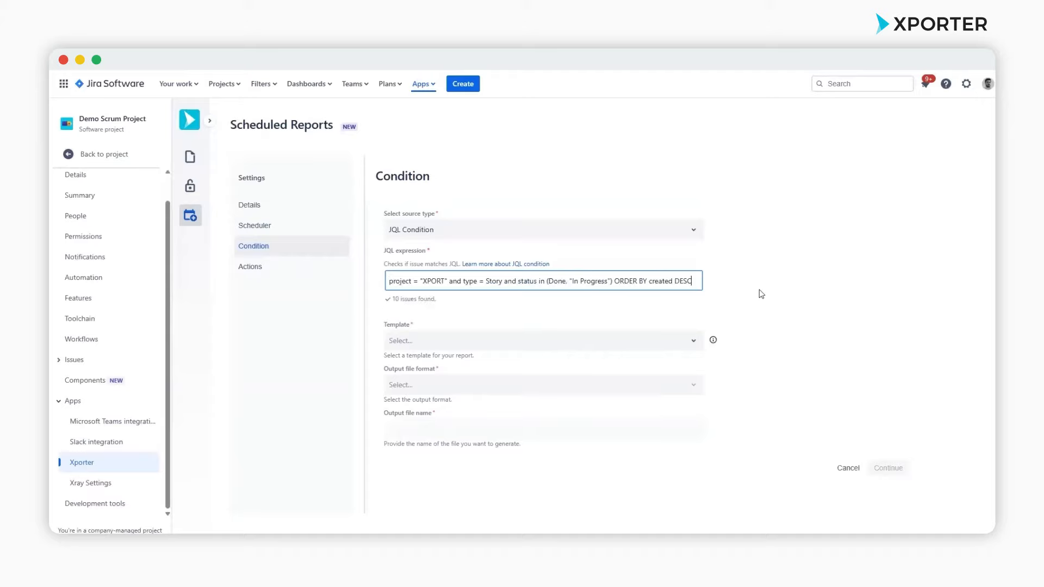
click(760, 290)
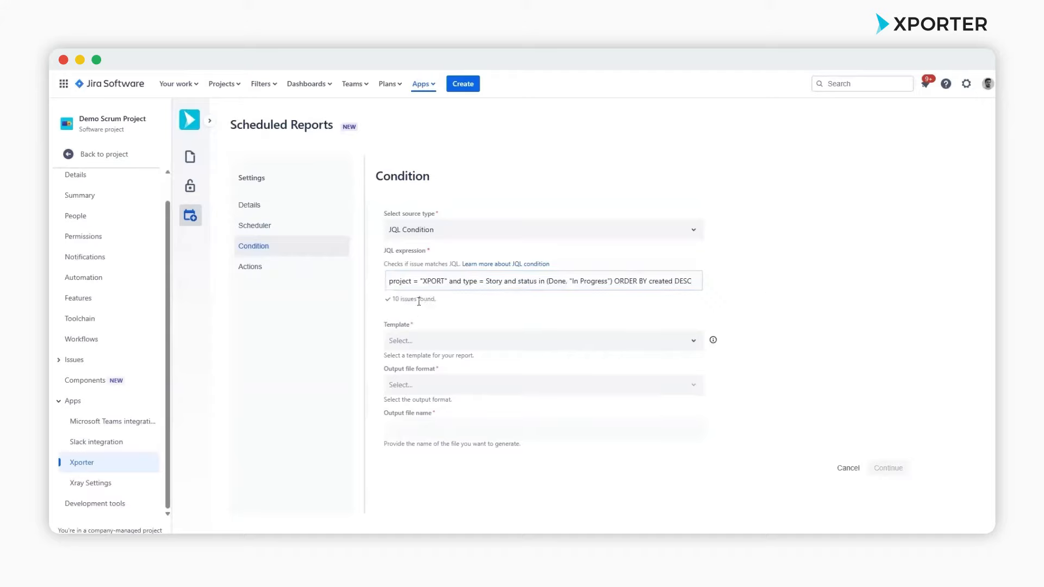
click(478, 345)
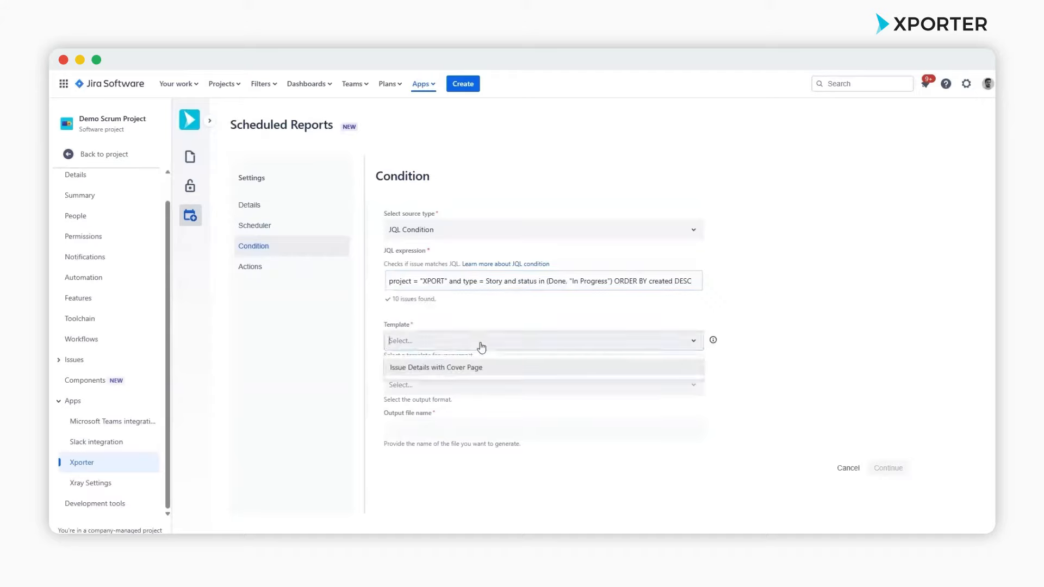
click(534, 369)
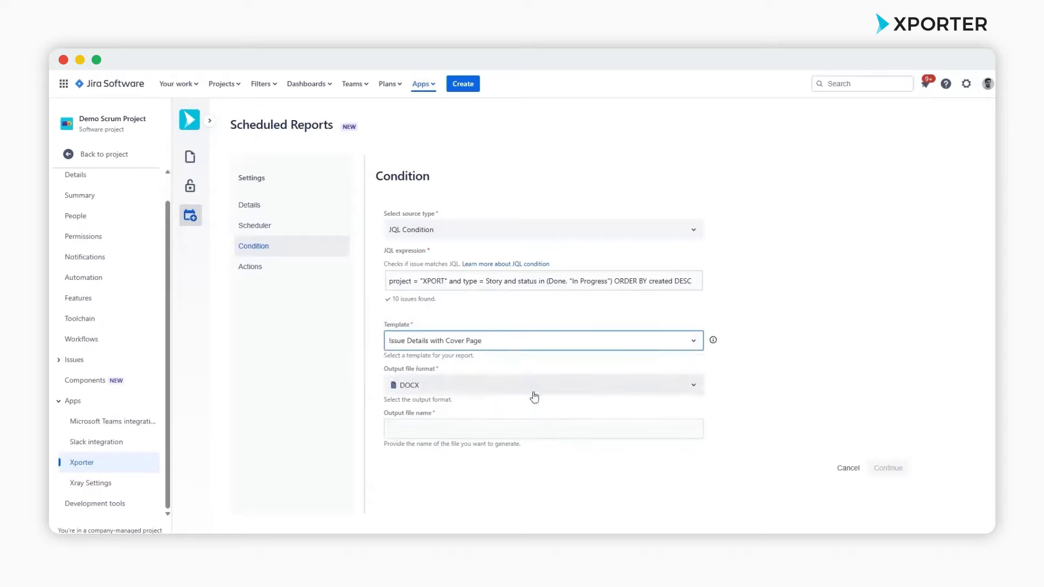
Set the output format to PDF, name the output file "Project Settings Report", and continue to the report's actions
click(532, 393)
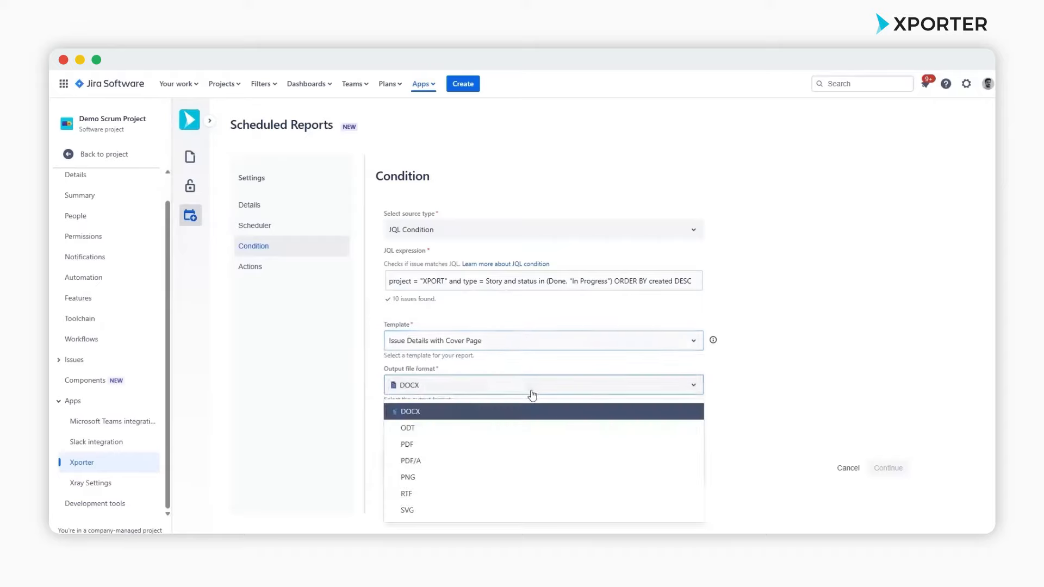
click(465, 454)
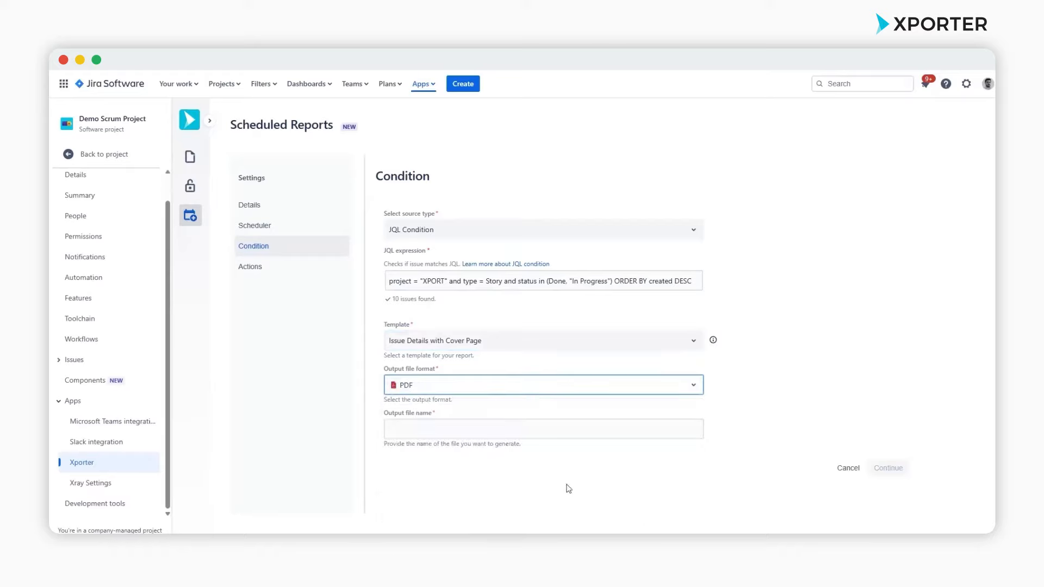
click(503, 434)
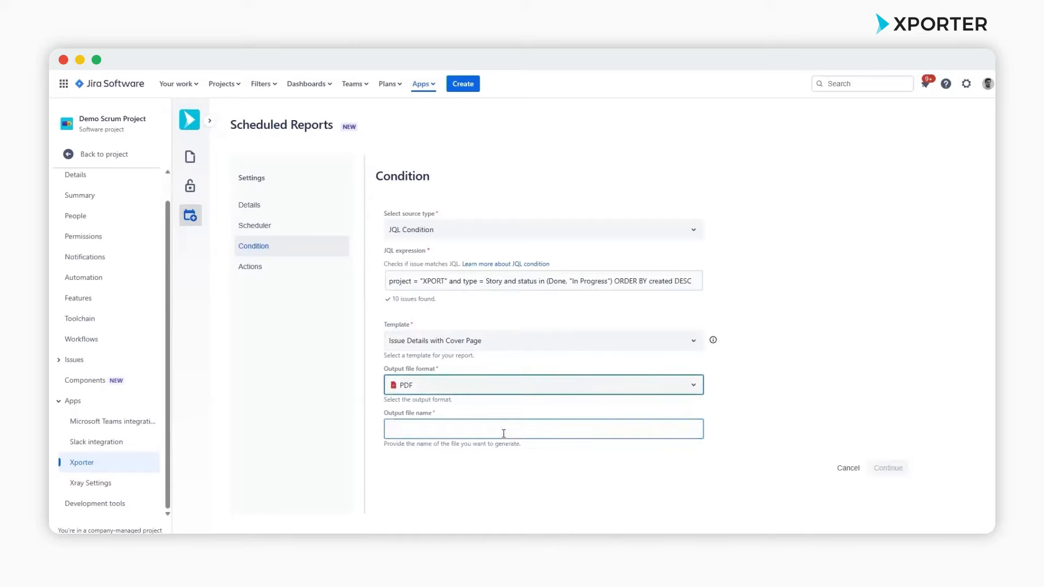
text(Project Se)
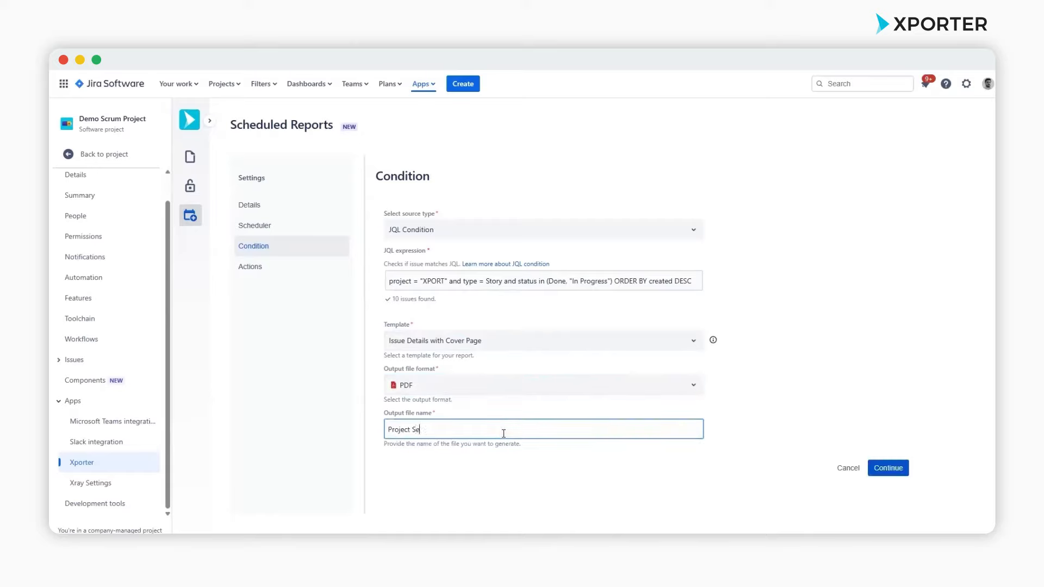
text(ttings Report)
click(885, 468)
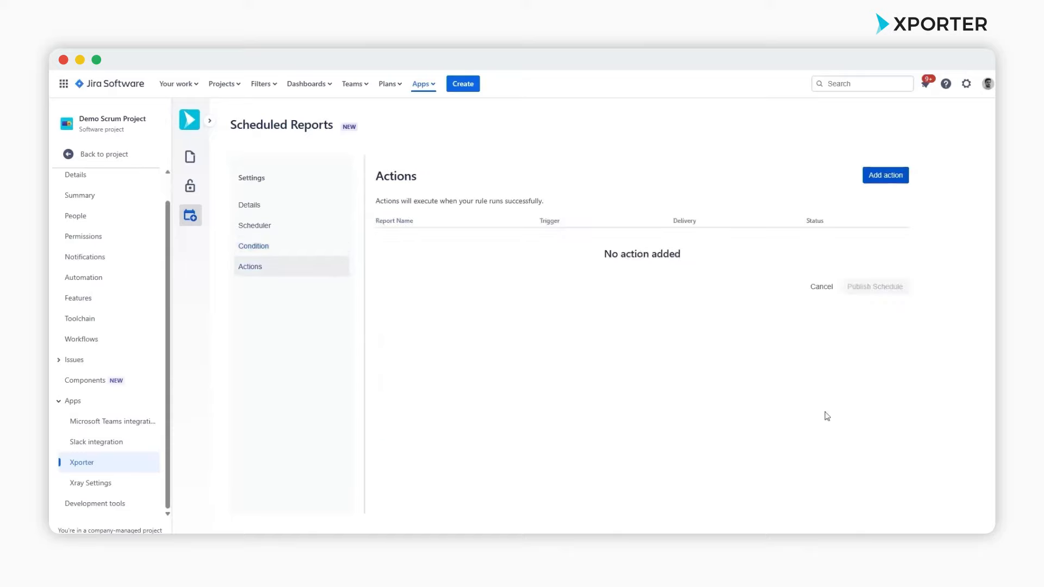
Add an action that attaches the generated file to issue XPORT-18
click(885, 174)
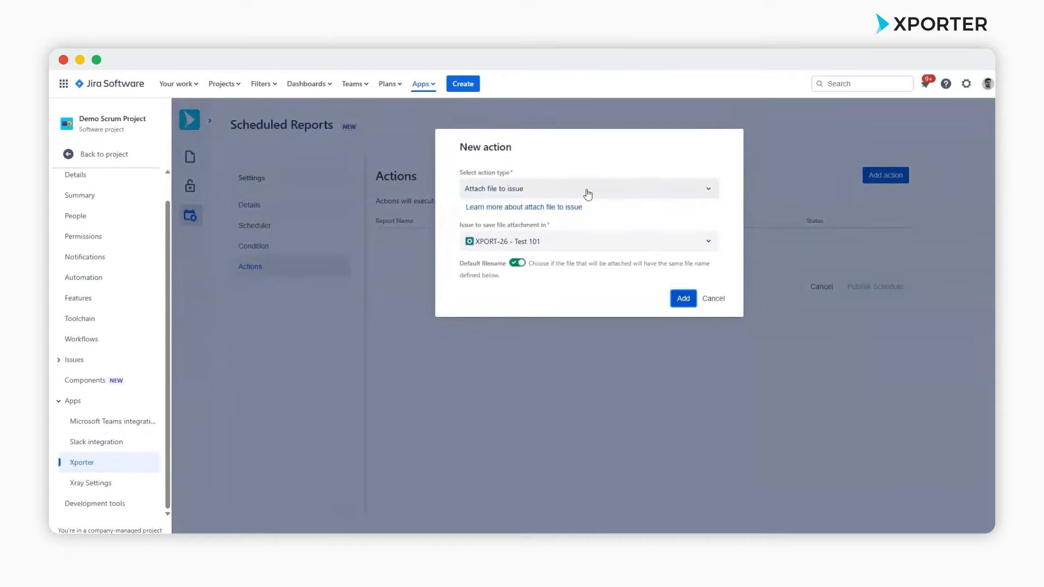
click(598, 242)
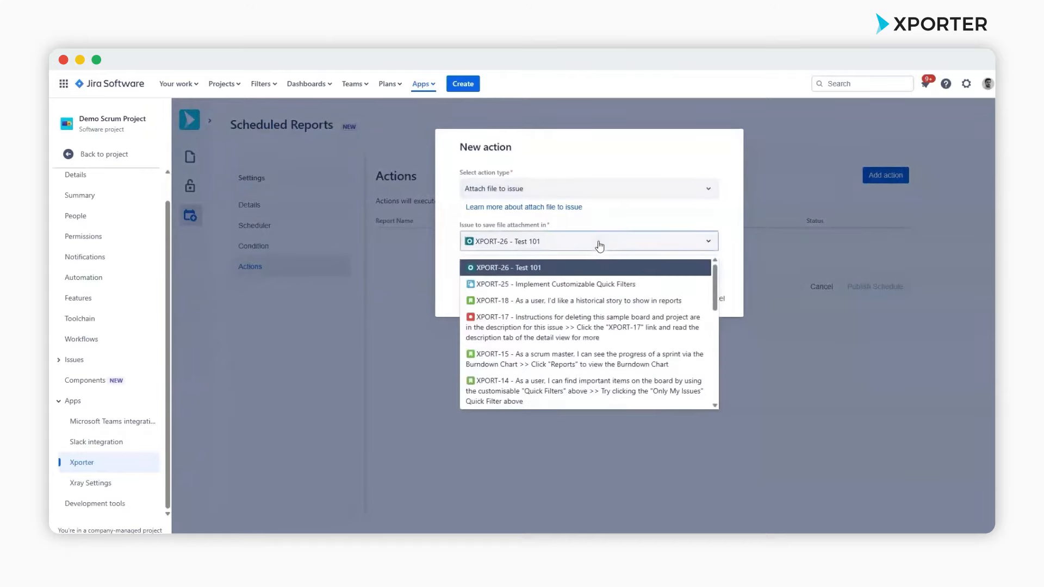
click(608, 302)
click(686, 300)
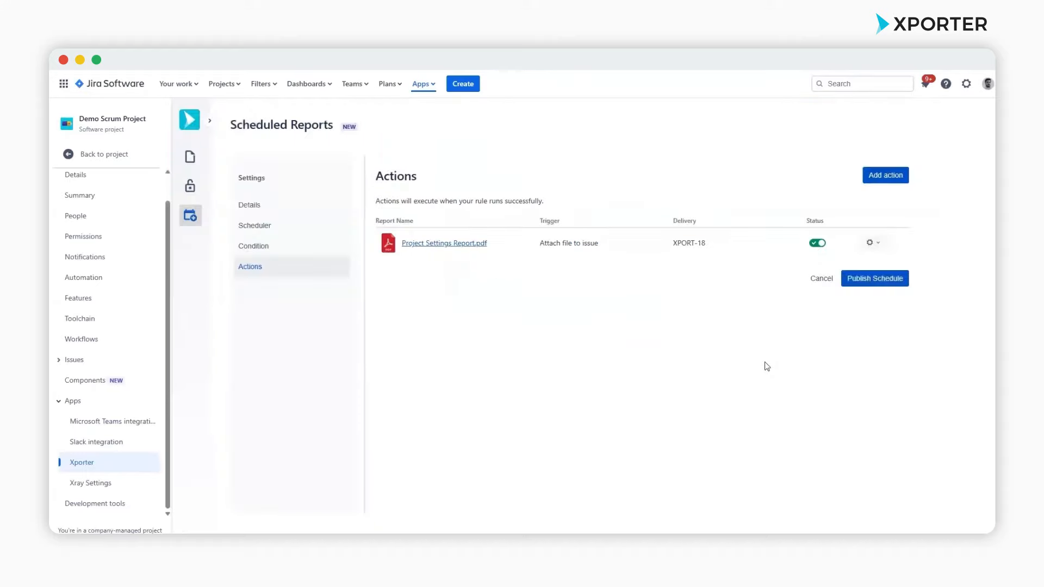
Publish the schedule and enable the "Xporter 2" scheduled report
click(887, 285)
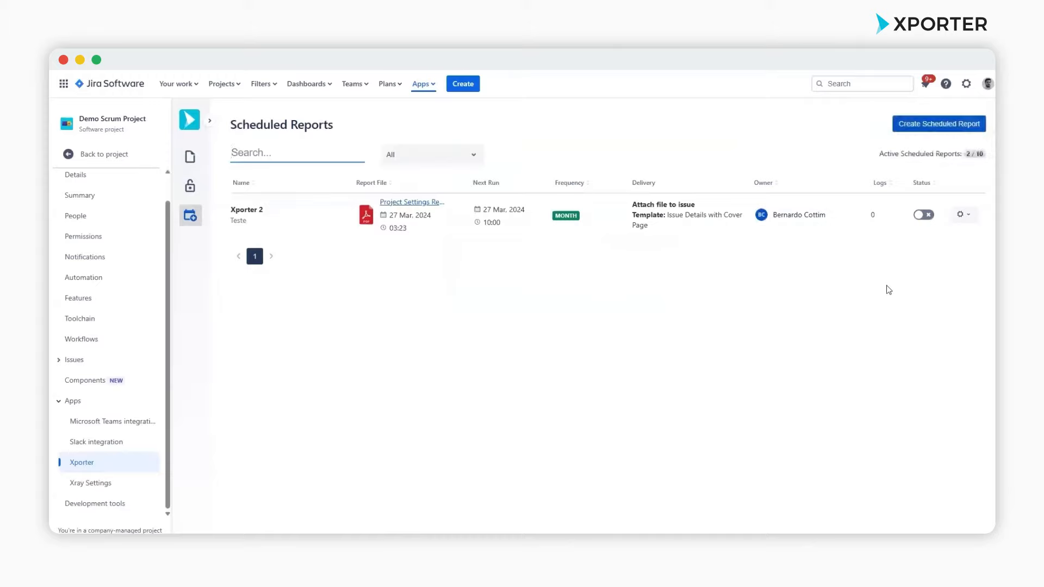
click(931, 220)
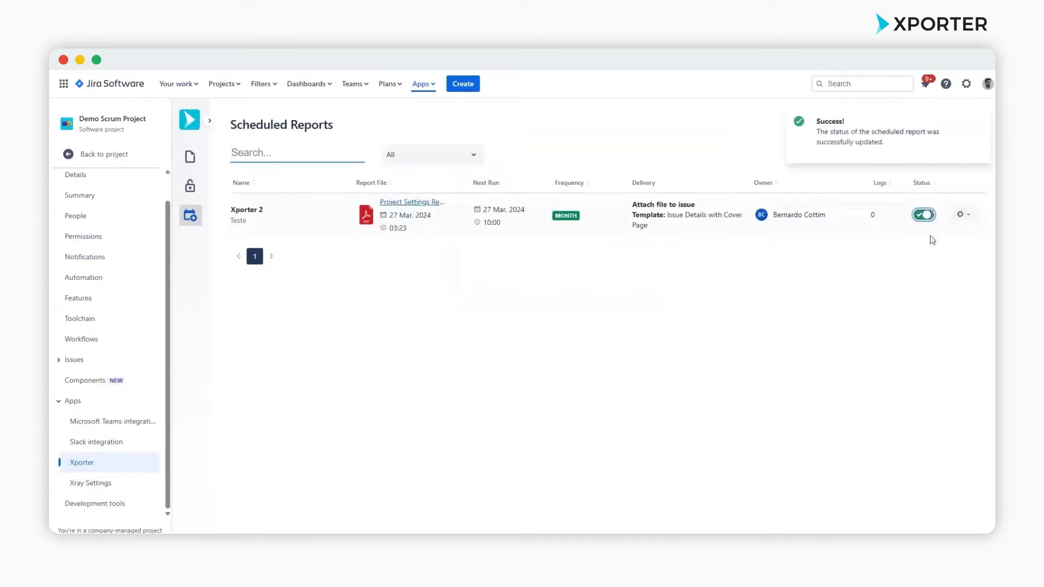
click(982, 125)
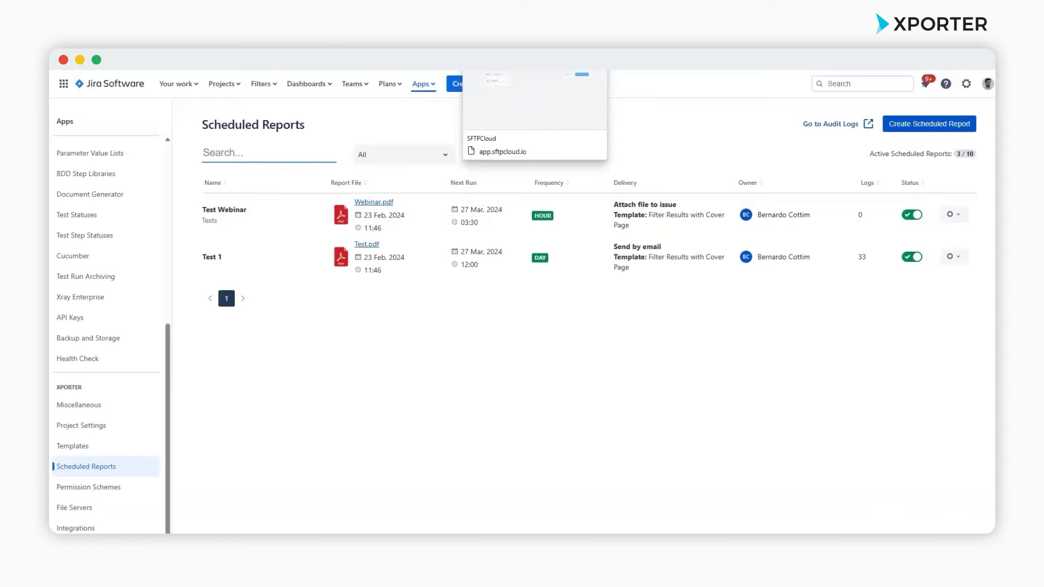
Switch to SFTPCloud, download Webinar.pdf from the application directory, and open the downloaded file
click(511, 48)
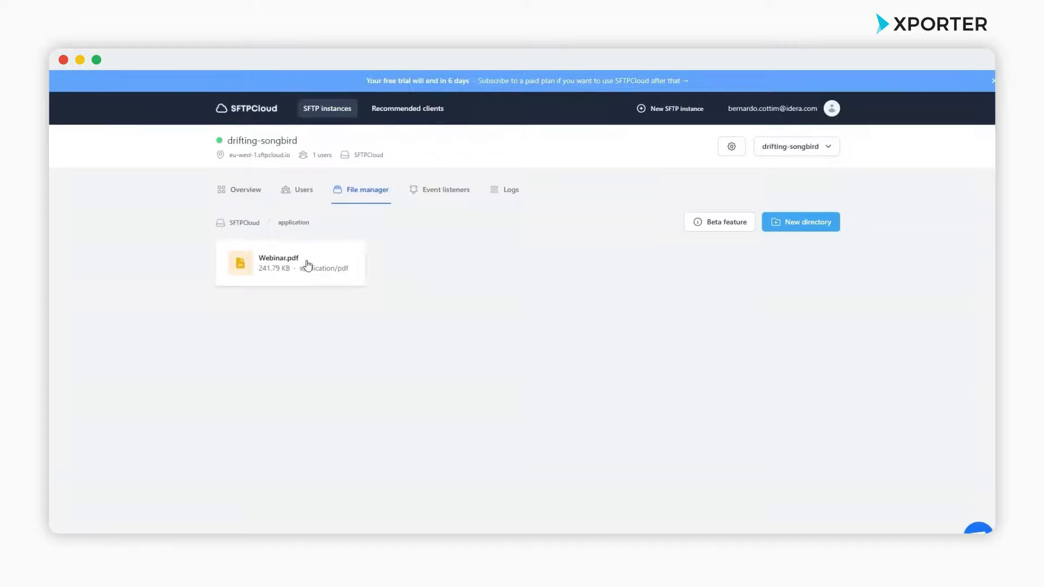
click(291, 264)
click(300, 224)
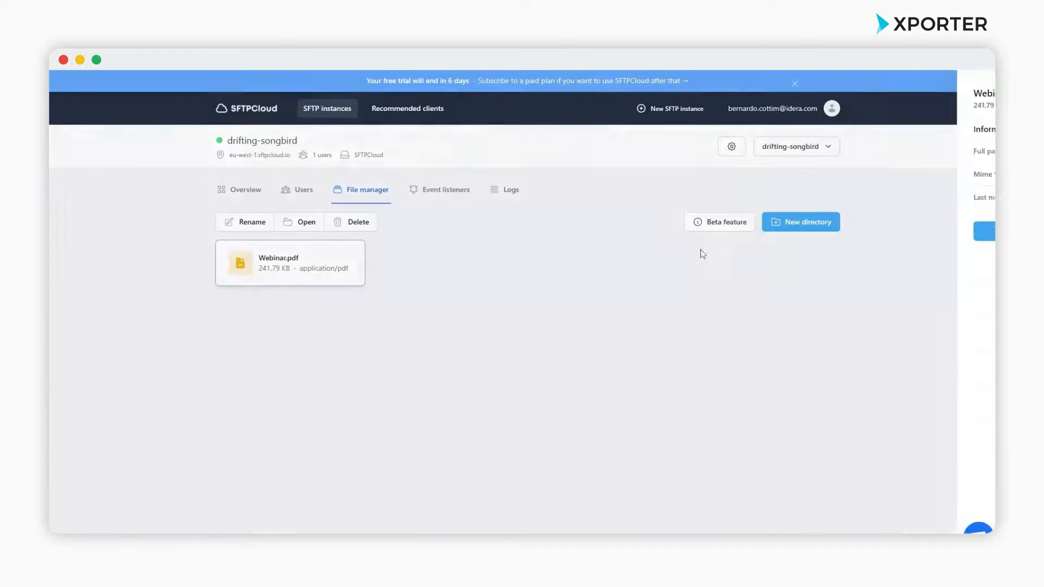
click(919, 233)
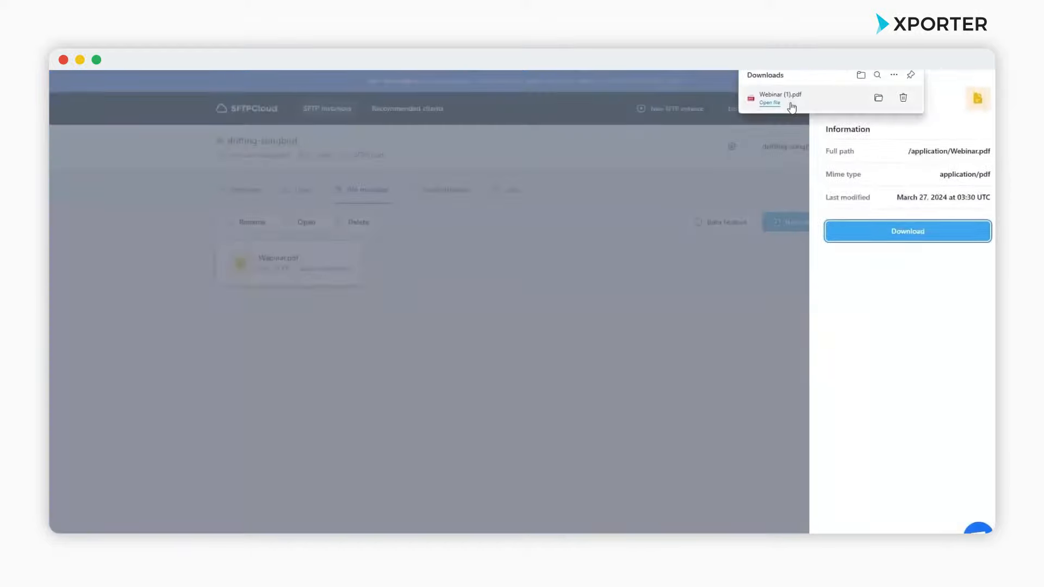
click(769, 103)
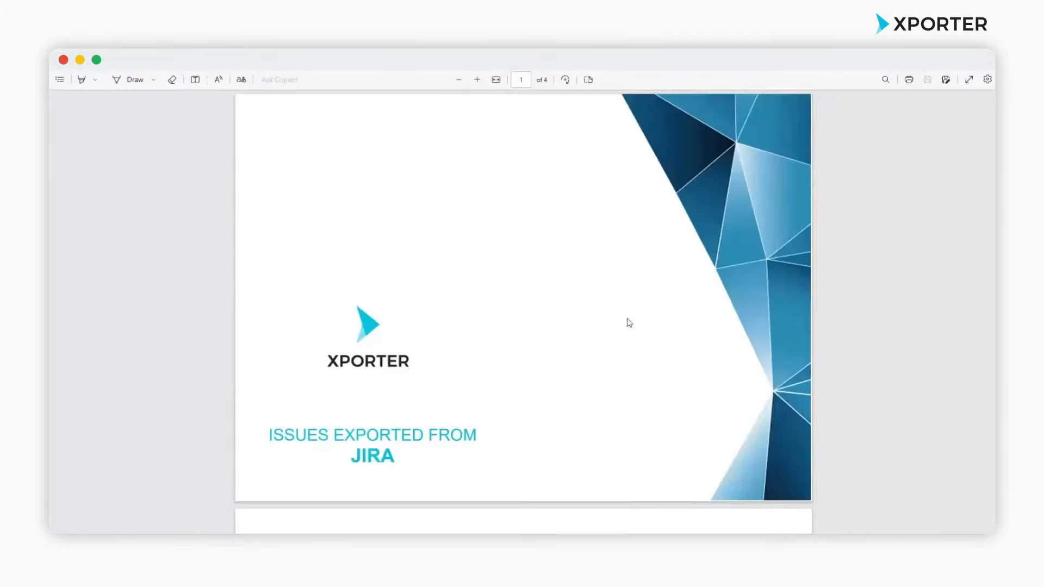
Look through all pages of the downloaded report, from the cover through the issue table to the closing page
scroll(629, 321, down, 5)
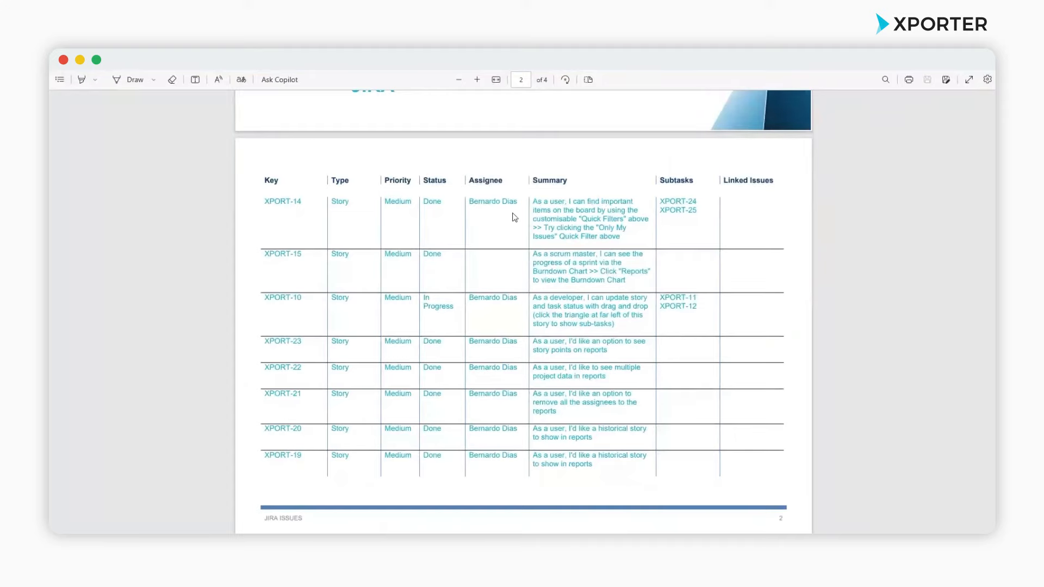
scroll(667, 256, down, 2)
scroll(706, 266, down, 14)
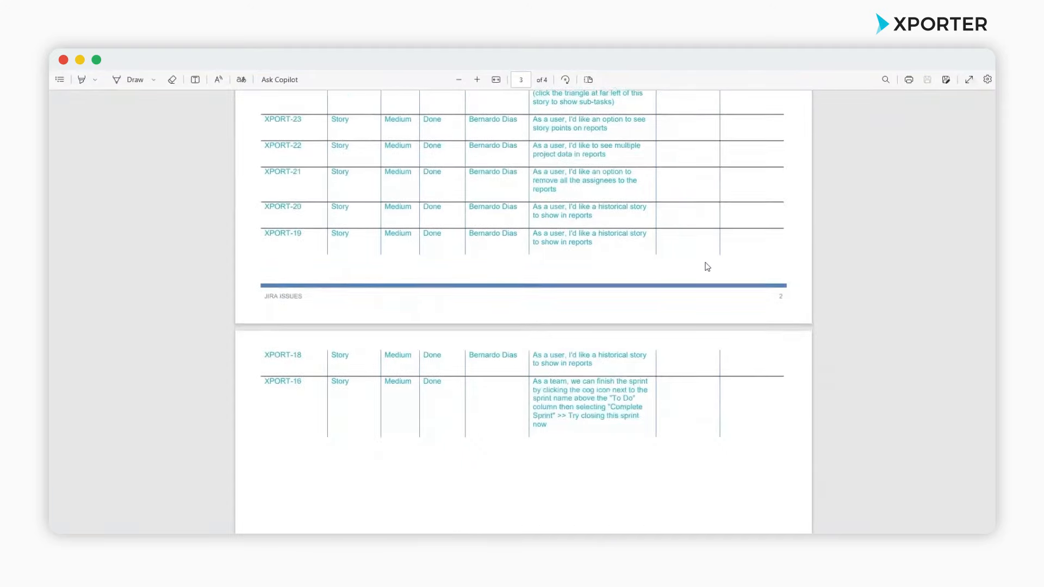
scroll(713, 260, down, 6)
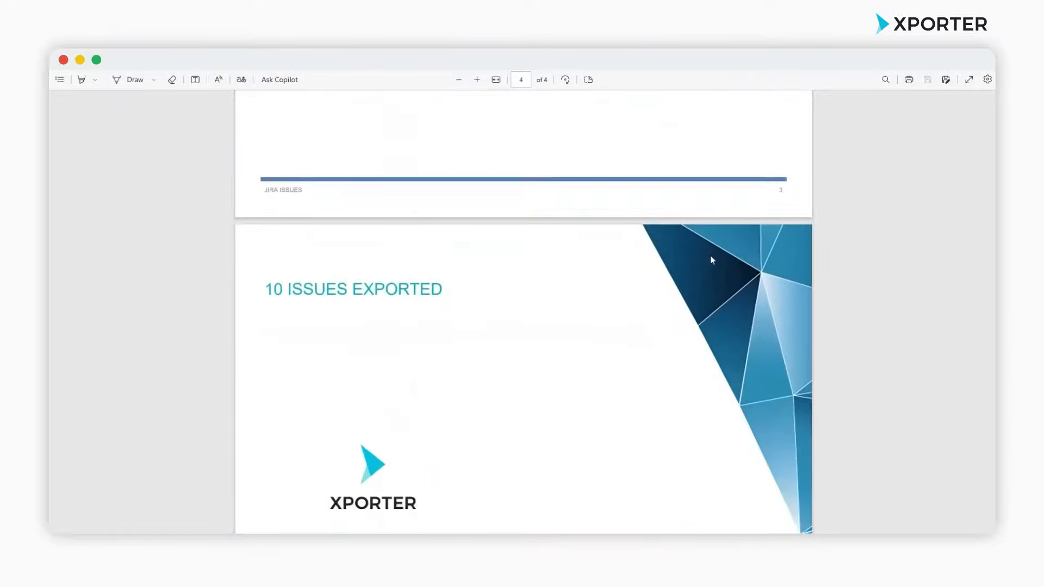
scroll(712, 260, up, 8)
scroll(712, 259, up, 14)
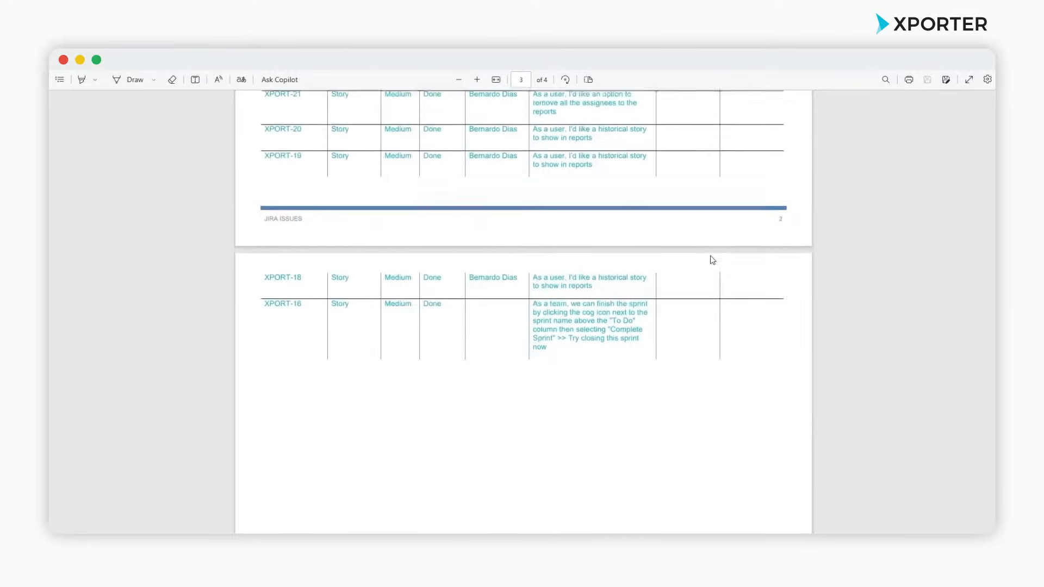
scroll(713, 260, up, 10)
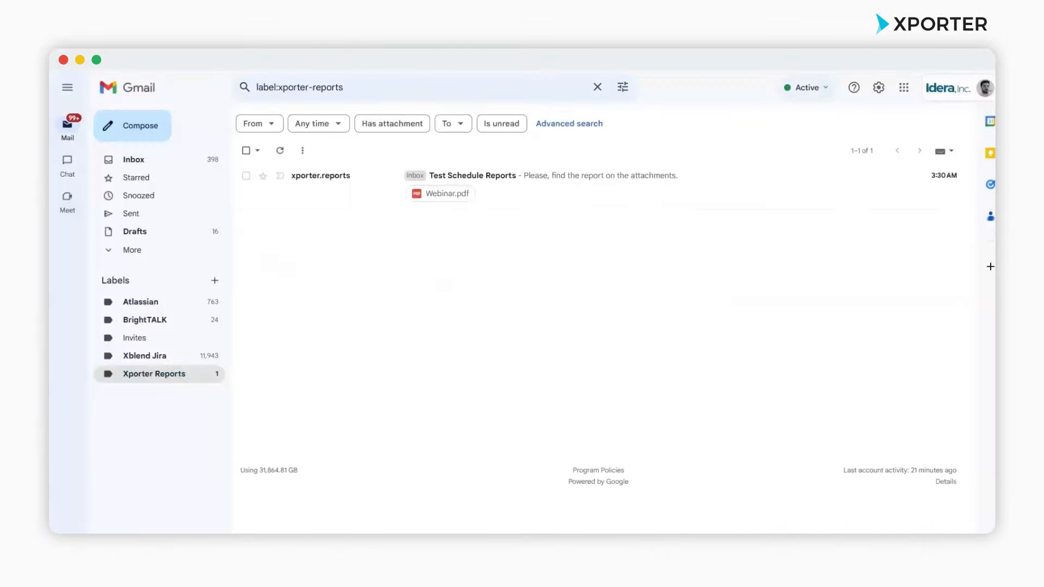
In Gmail, open the "Test Schedule Reports" email, read its message, and look through the attached Webinar.pdf before closing the preview
click(645, 174)
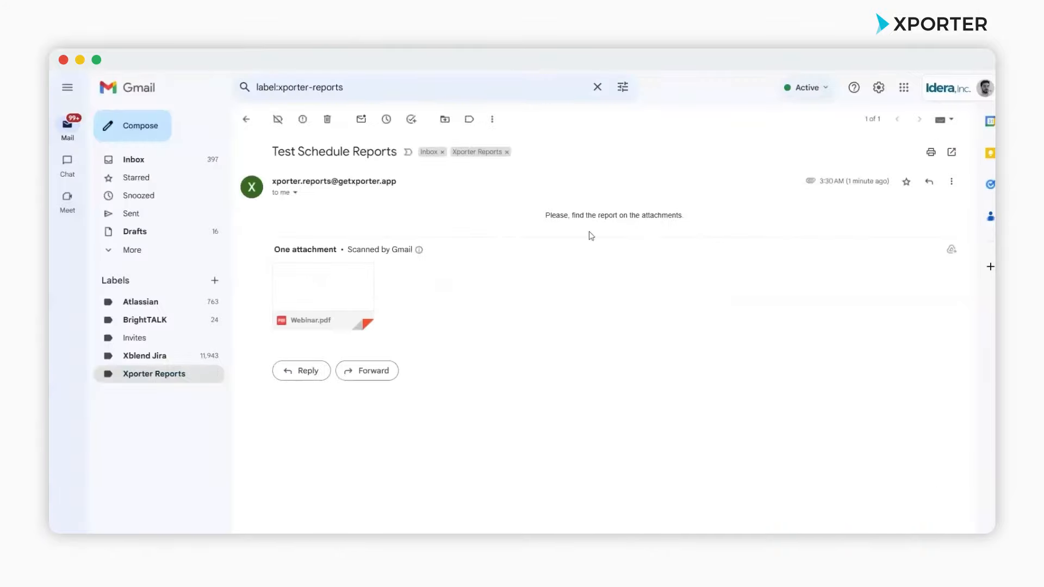
drag(544, 216, 731, 213)
click(732, 212)
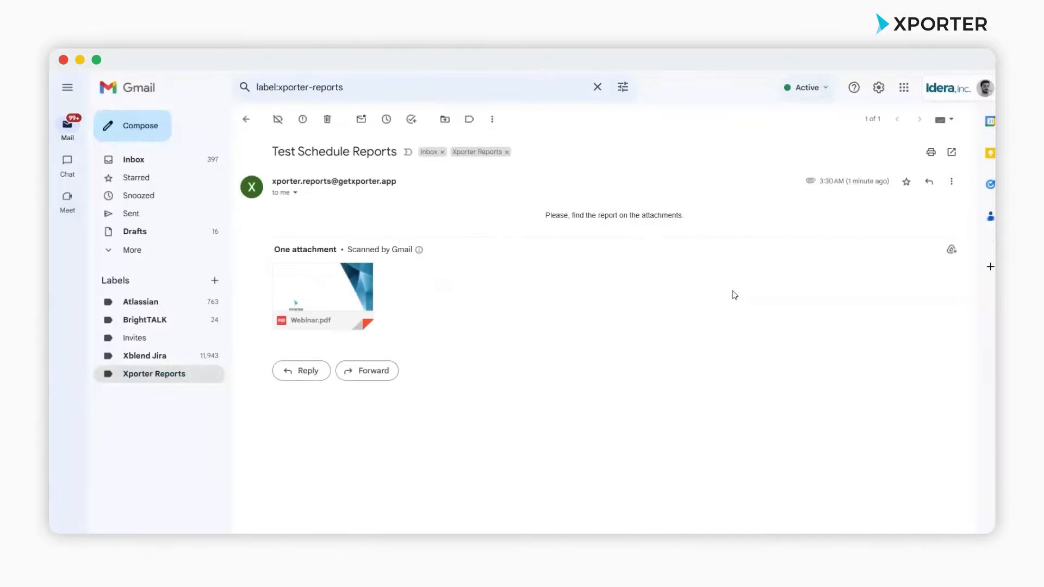
click(336, 279)
scroll(628, 312, down, 10)
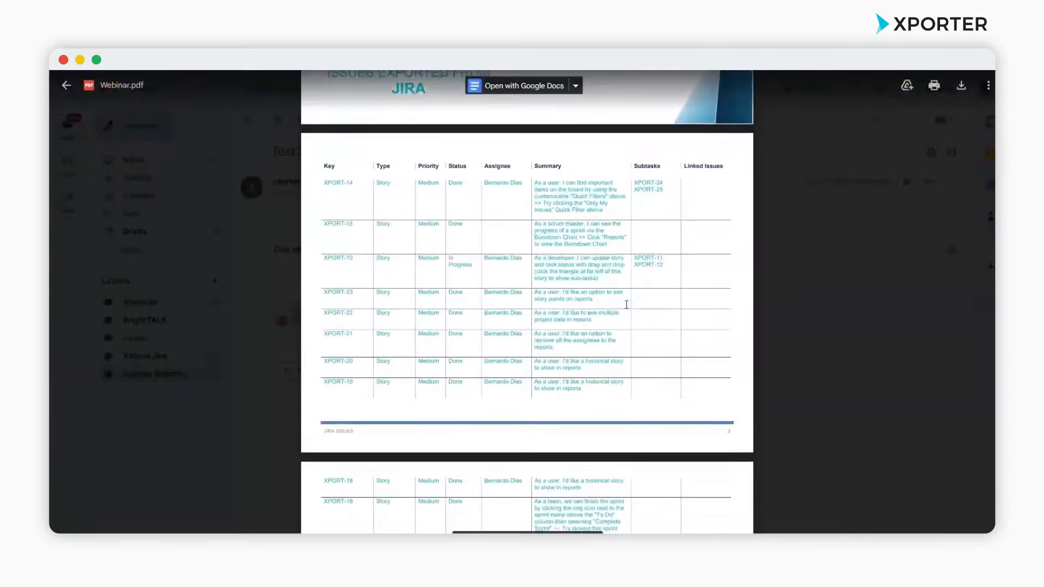
scroll(643, 298, down, 7)
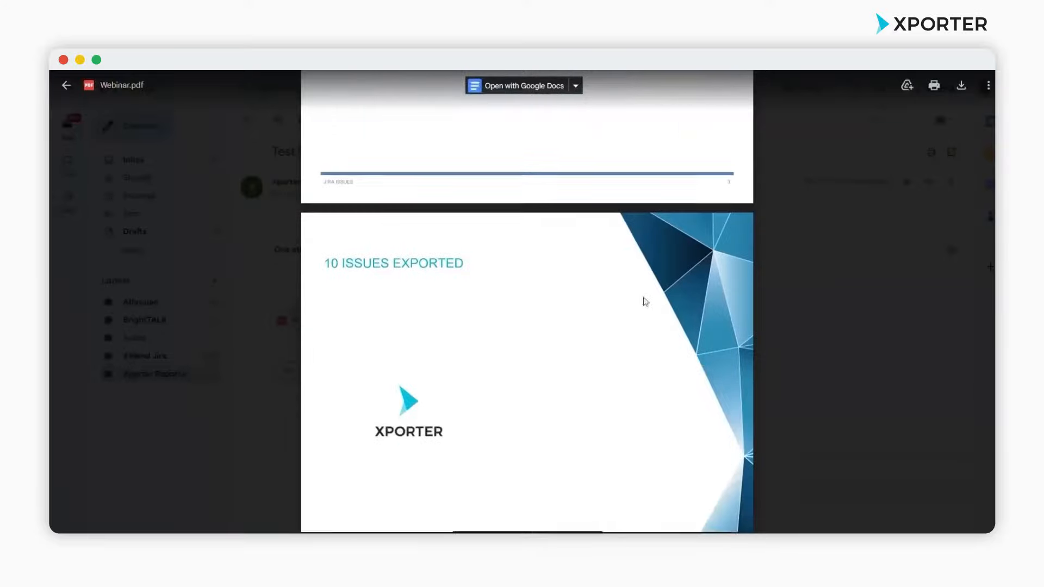
scroll(650, 299, up, 5)
scroll(651, 299, up, 10)
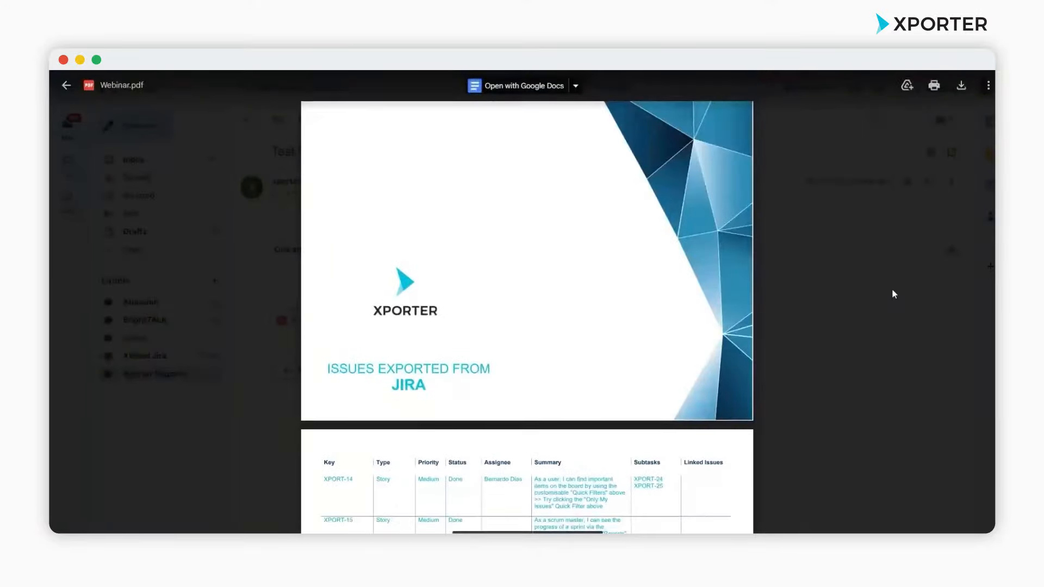
click(864, 311)
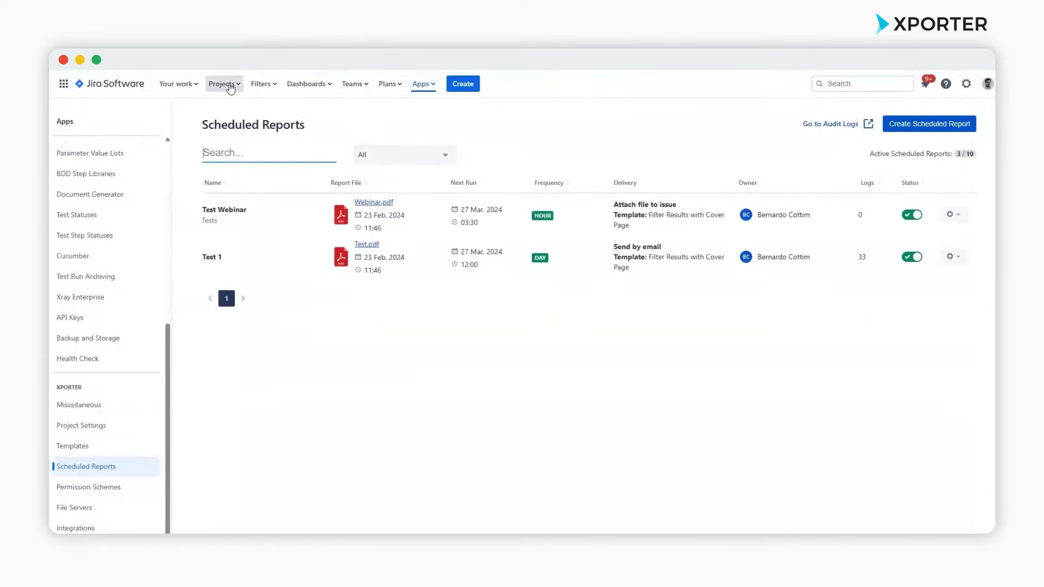
In Jira, go to the Demo Scrum Project board and open story XPORT-10
click(231, 86)
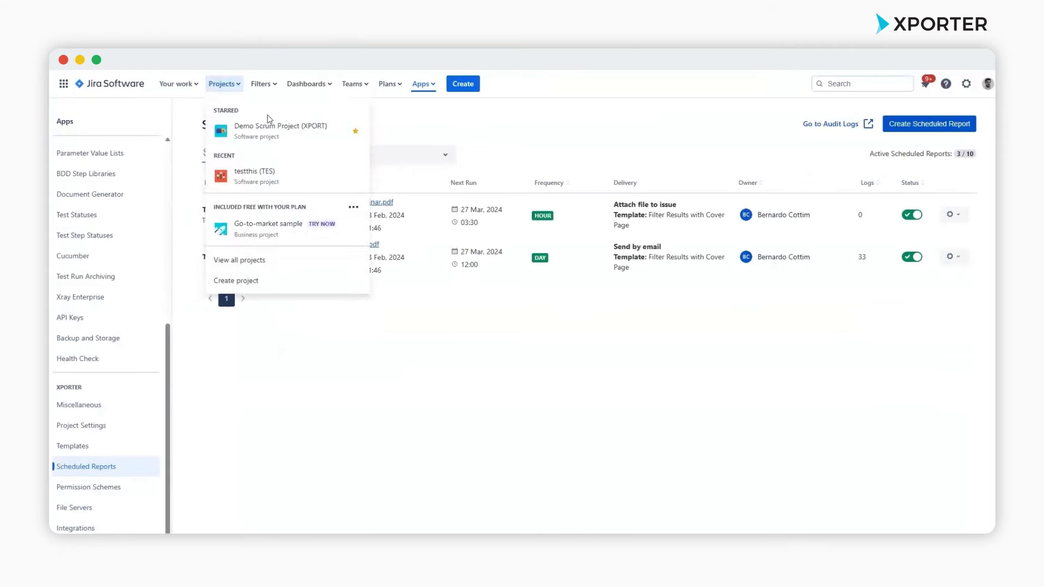
click(270, 131)
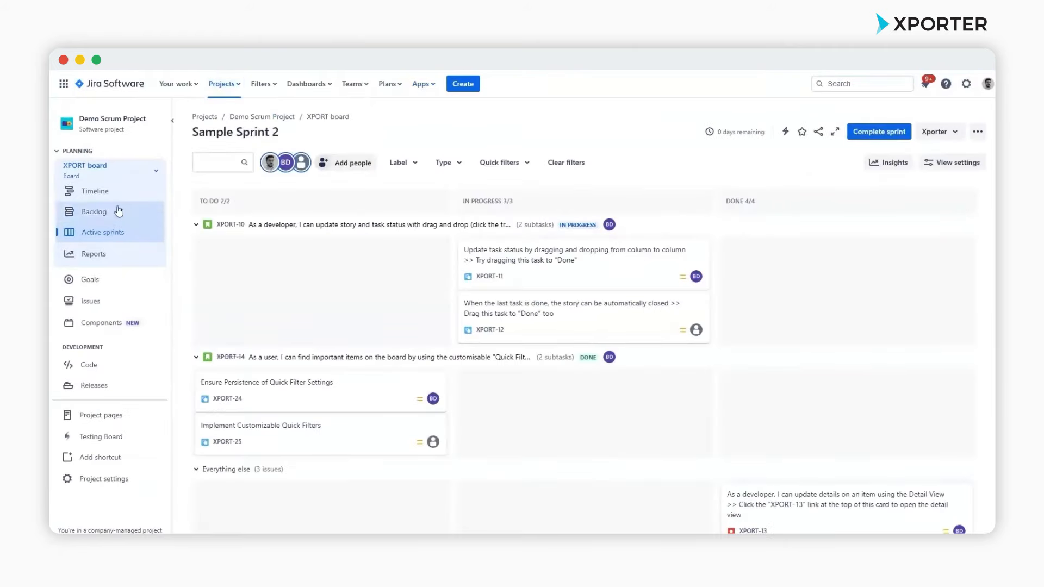
click(229, 225)
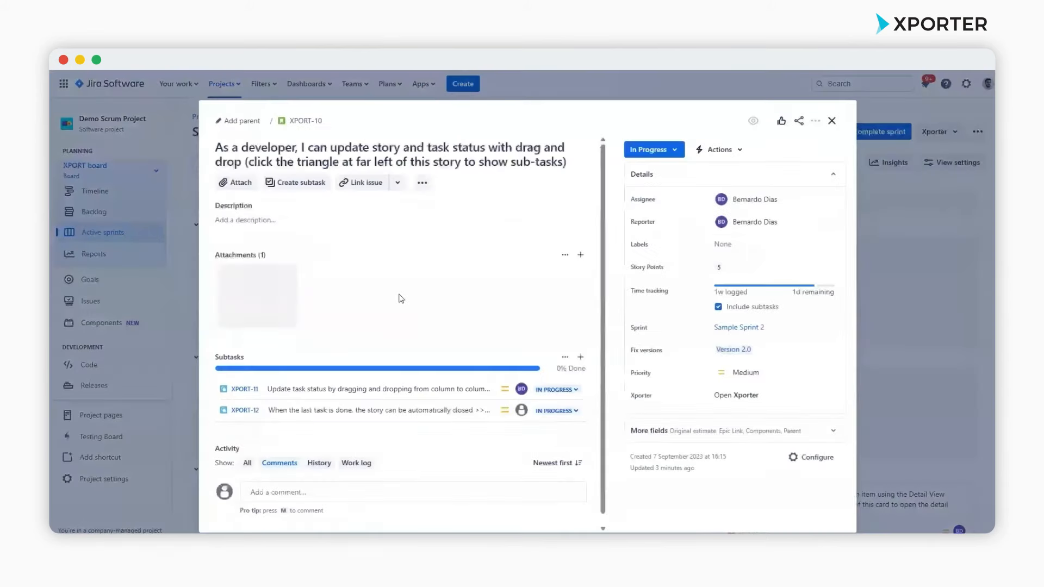
Review the pages of XPORT-10's attachment Webinar 2.pdf, zoom out, then close the preview and return to the sprint board
mouse_move(267, 291)
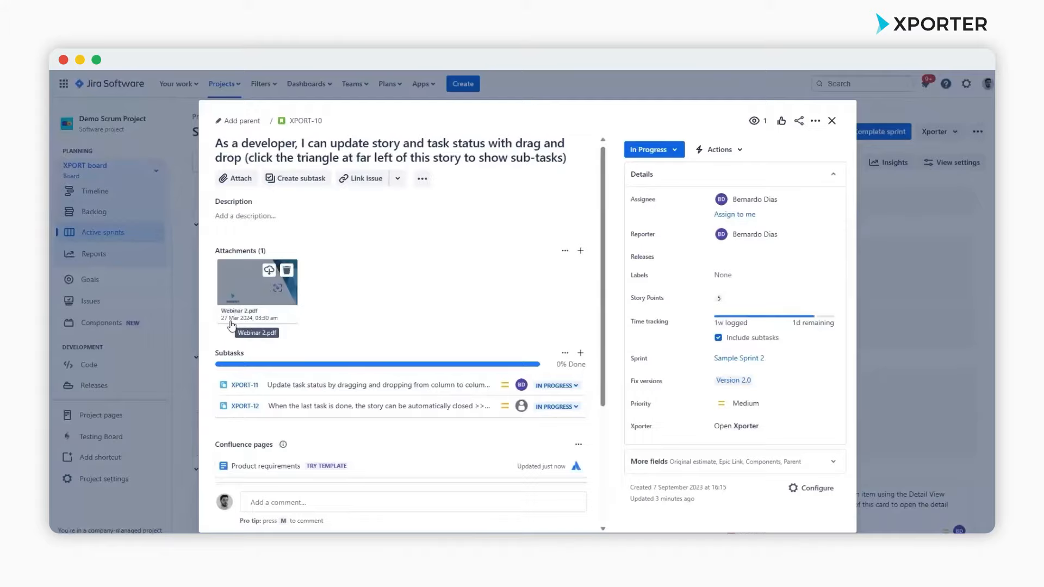
click(236, 291)
scroll(507, 299, down, 10)
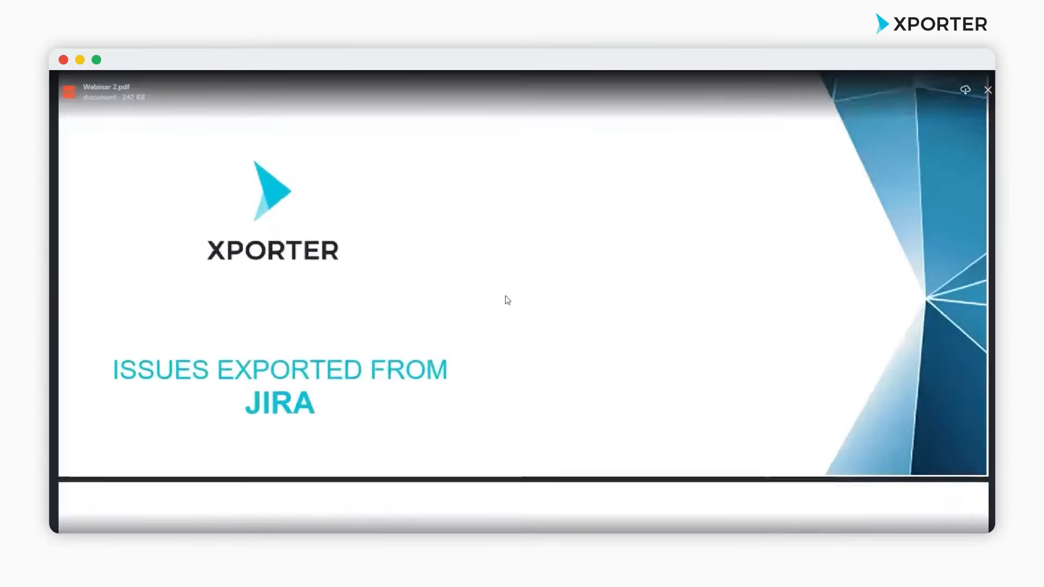
scroll(507, 299, down, 15)
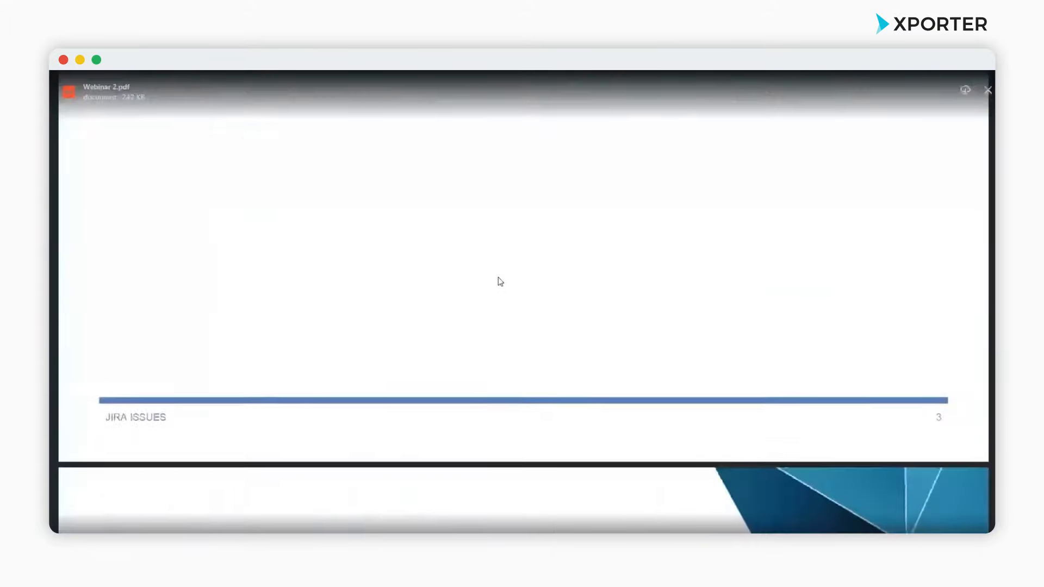
click(514, 517)
click(514, 518)
click(514, 517)
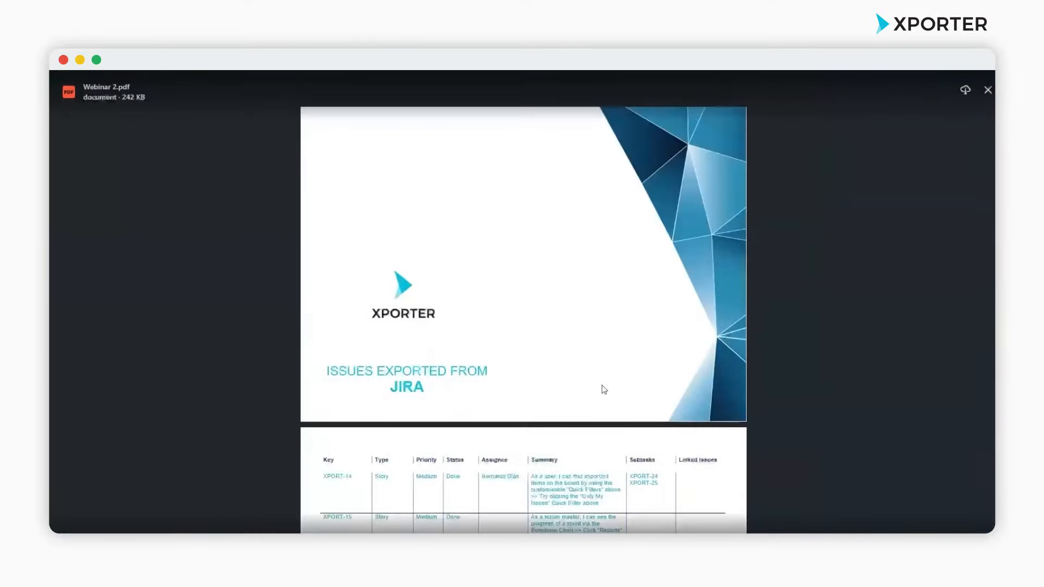
click(988, 91)
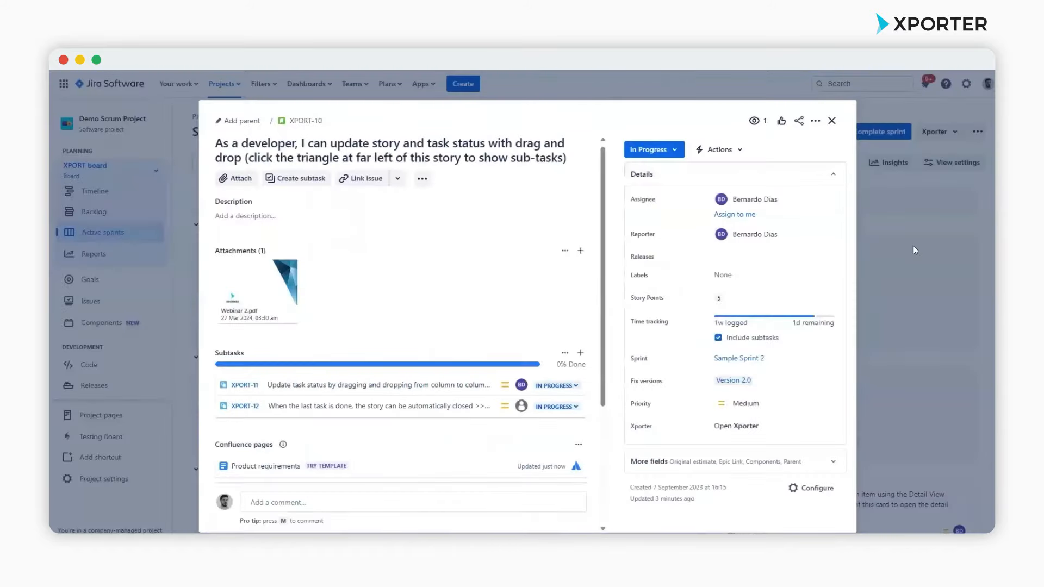
click(906, 228)
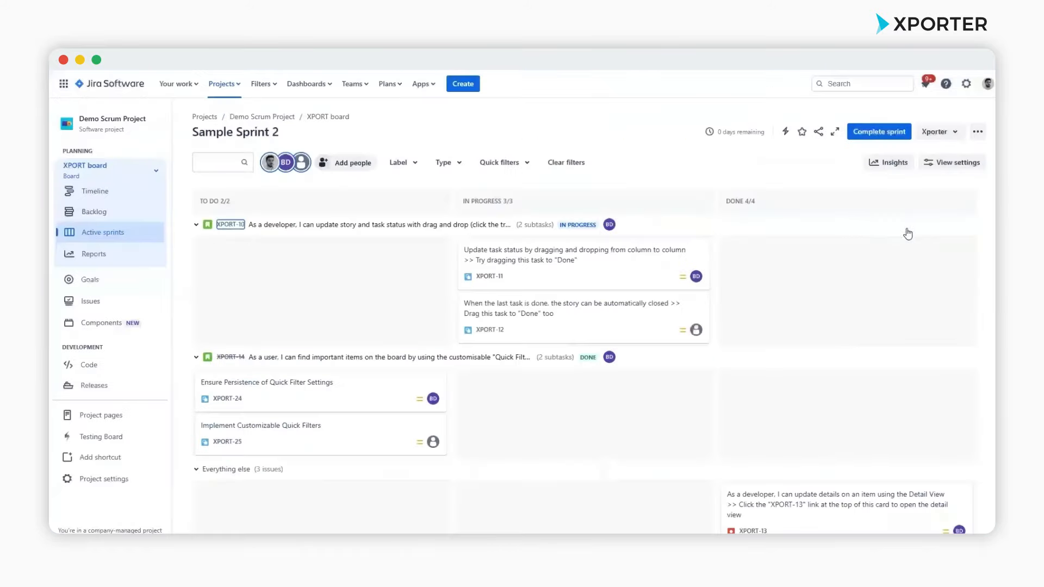